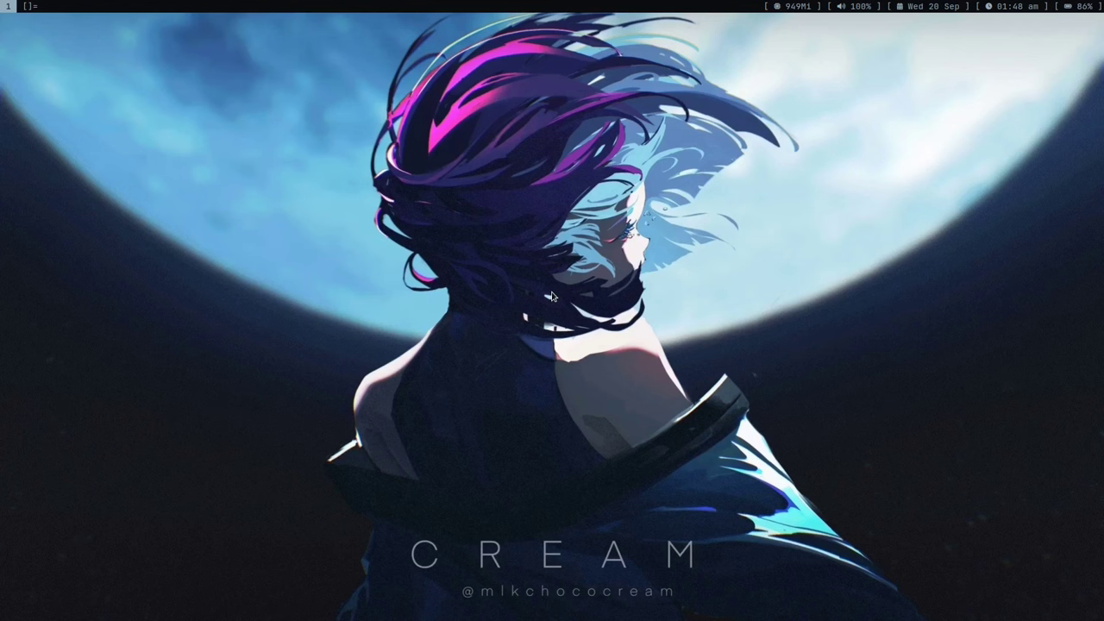
# Step: Open an st terminal on the dwm desktop with the Super+Enter shortcut
pyautogui.press('super+Return')
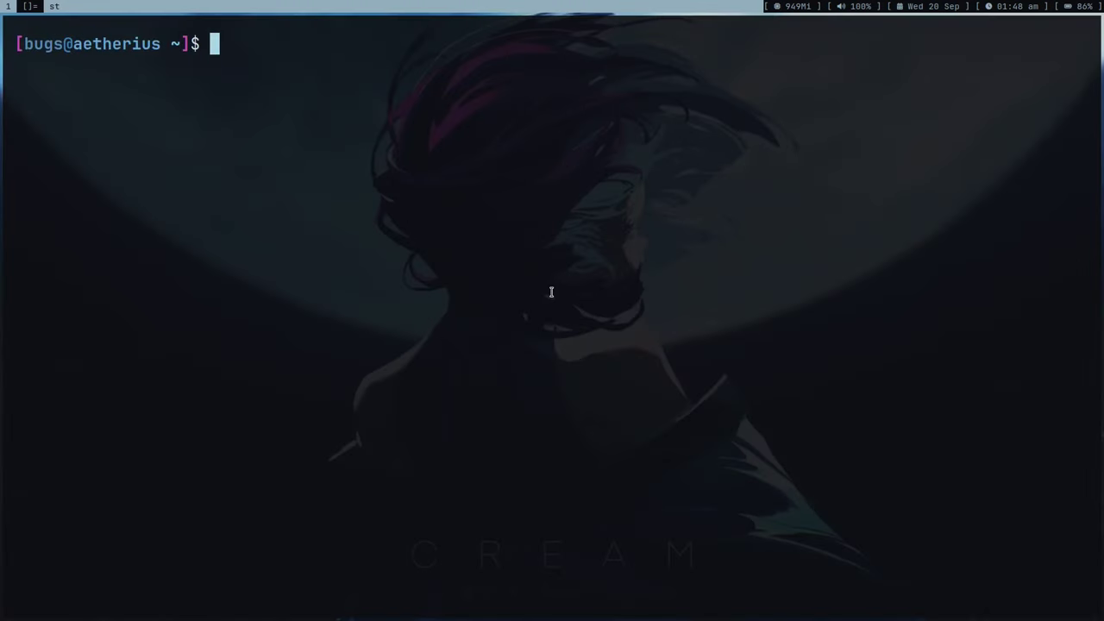
# Step: Change into the yt folder and start playing vlogs.mkv in mpv
pyautogui.write('cd y')
pyautogui.press('Tab')
pyautogui.press('Return')
pyautogui.write('ls mpv')
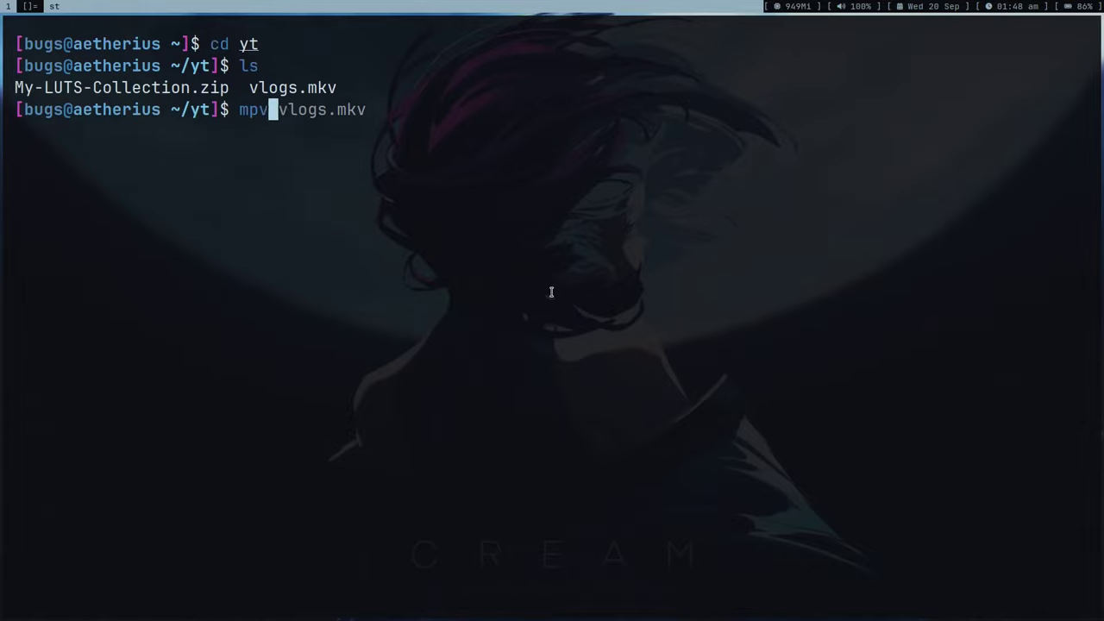
pyautogui.press('Tab')
pyautogui.write('vl')
pyautogui.press('Tab')
pyautogui.press('Return')
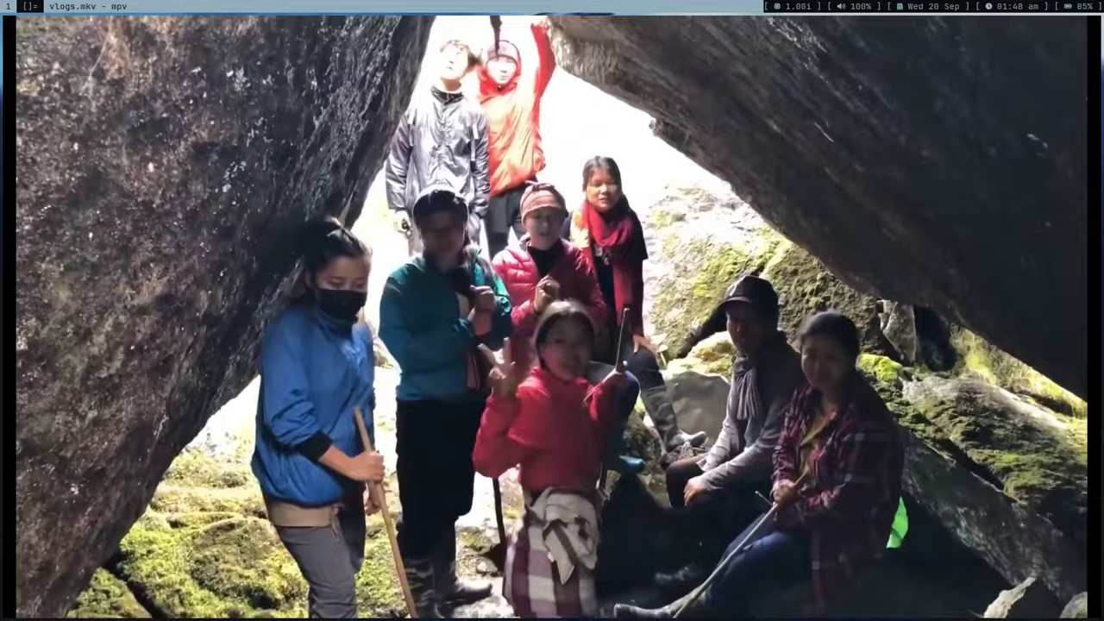
# Step: Seek through the road and mountain selfie scenes, then quit mpv and clear the terminal
pyautogui.press('Right')
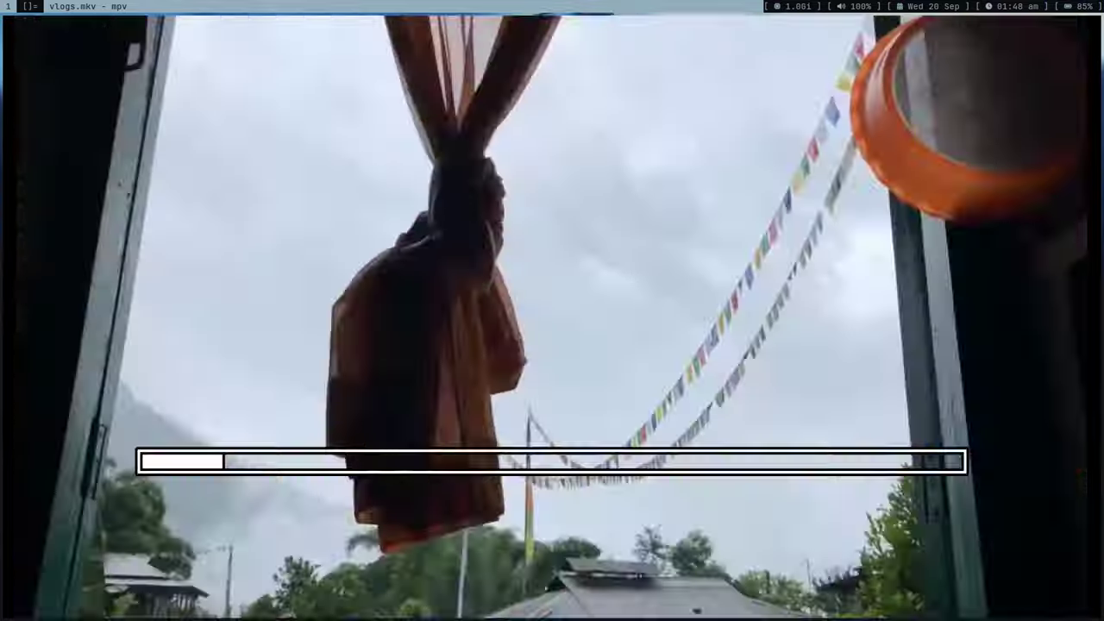
pyautogui.press('Left')
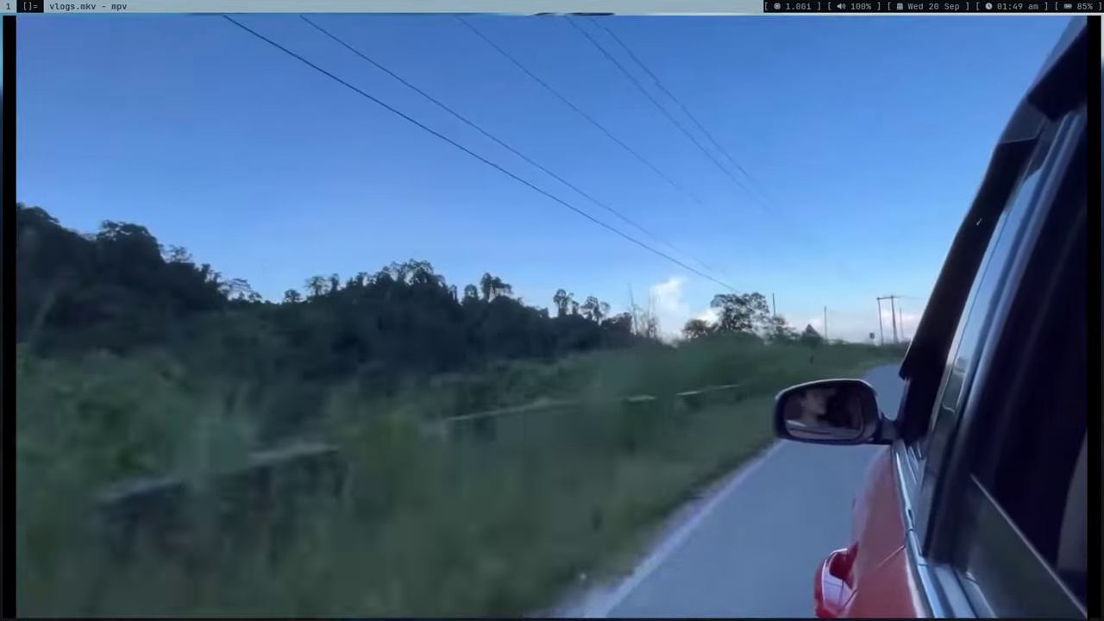
pyautogui.press('Right')
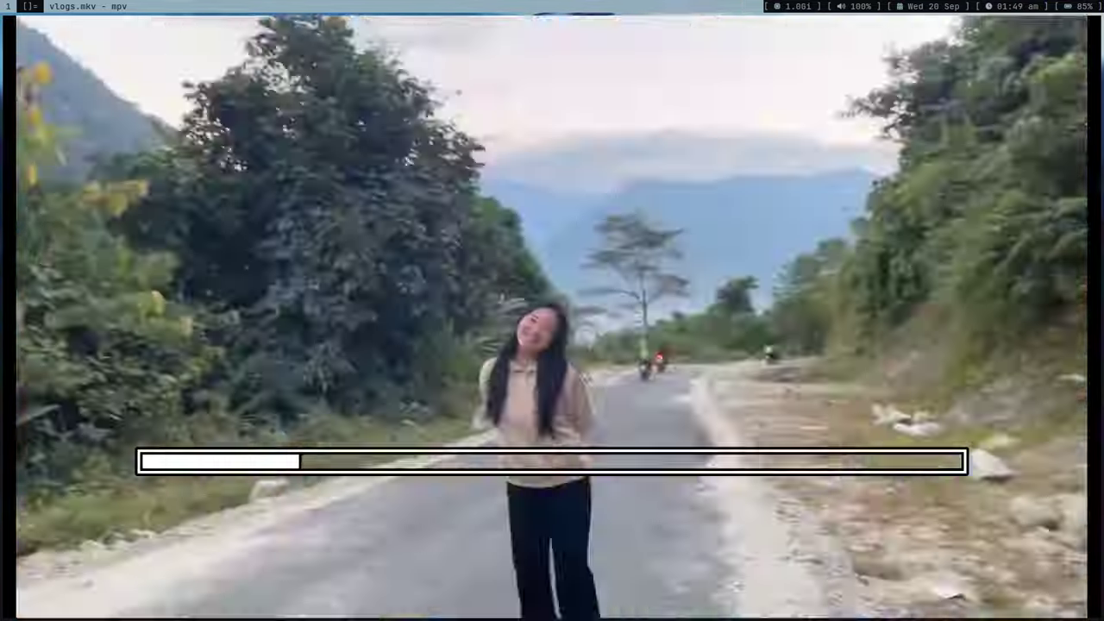
pyautogui.press('Up')
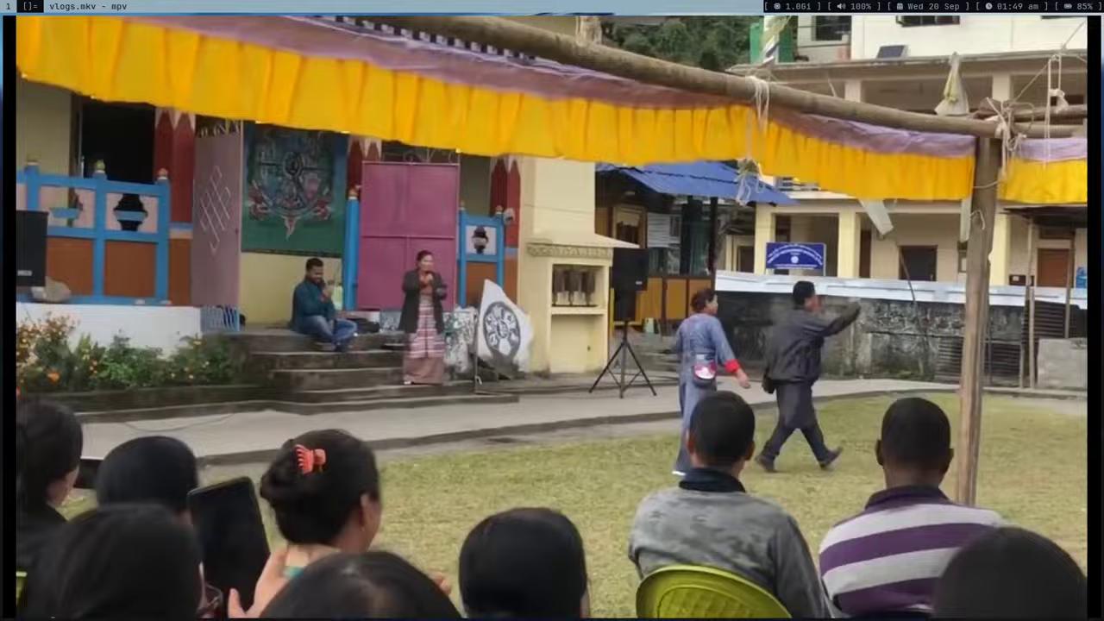
pyautogui.press('Up')
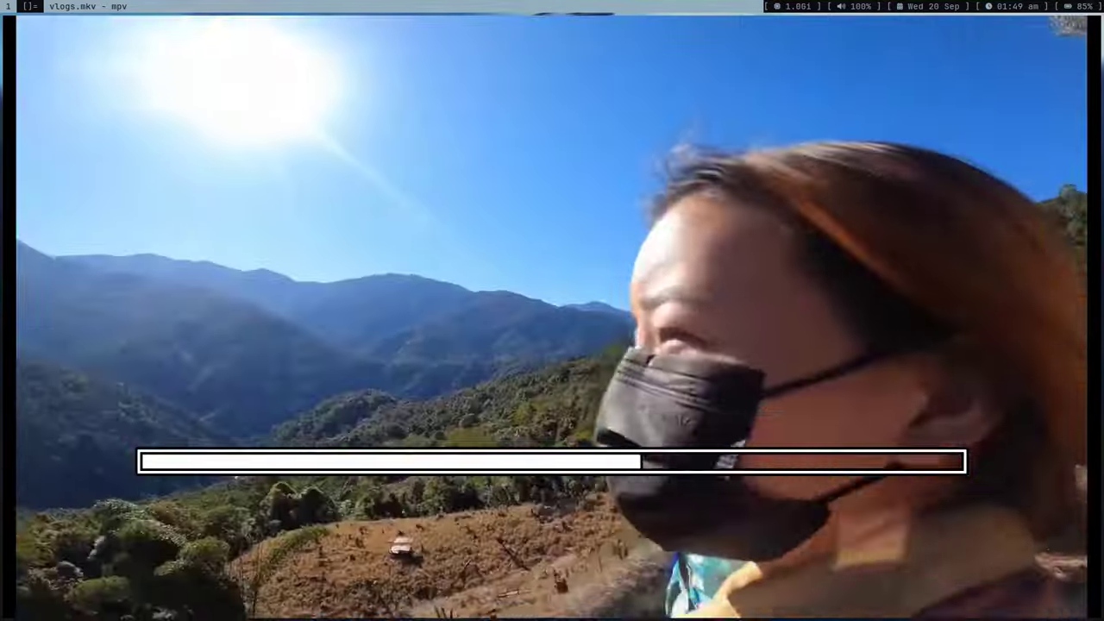
pyautogui.press('q')
pyautogui.hotkey('ctrl', 'l')
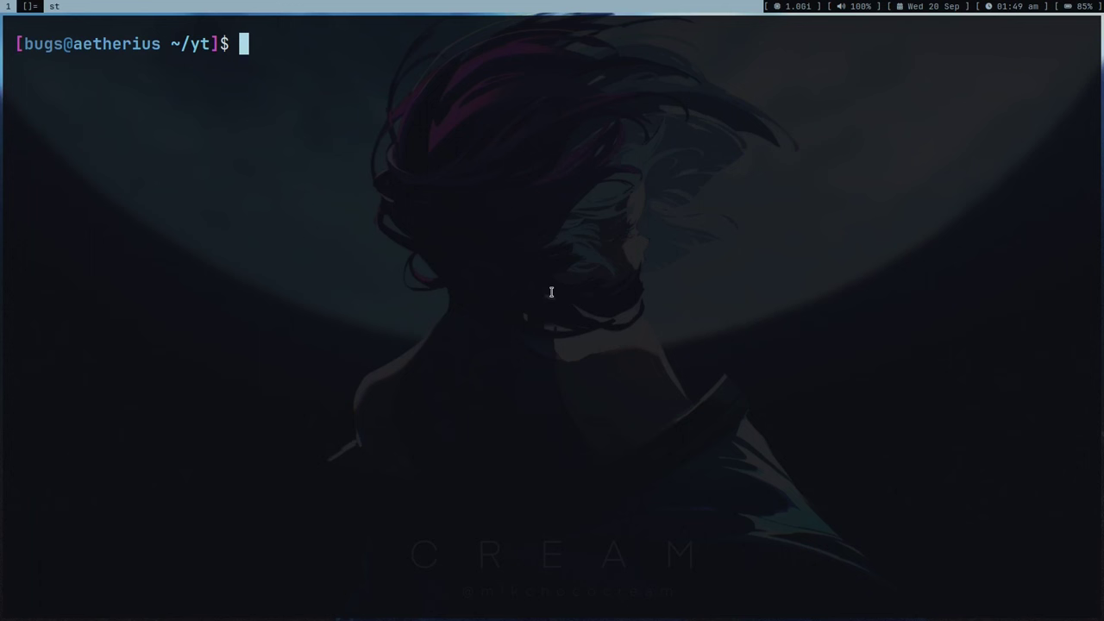
# Step: Close the terminal, launch Firefox from dmenu and search for 'davinci resolve'
pyautogui.hotkey('ctrl', 'd')
pyautogui.hotkey('alt', 'p')
pyautogui.write('firefox')
pyautogui.press('Return')
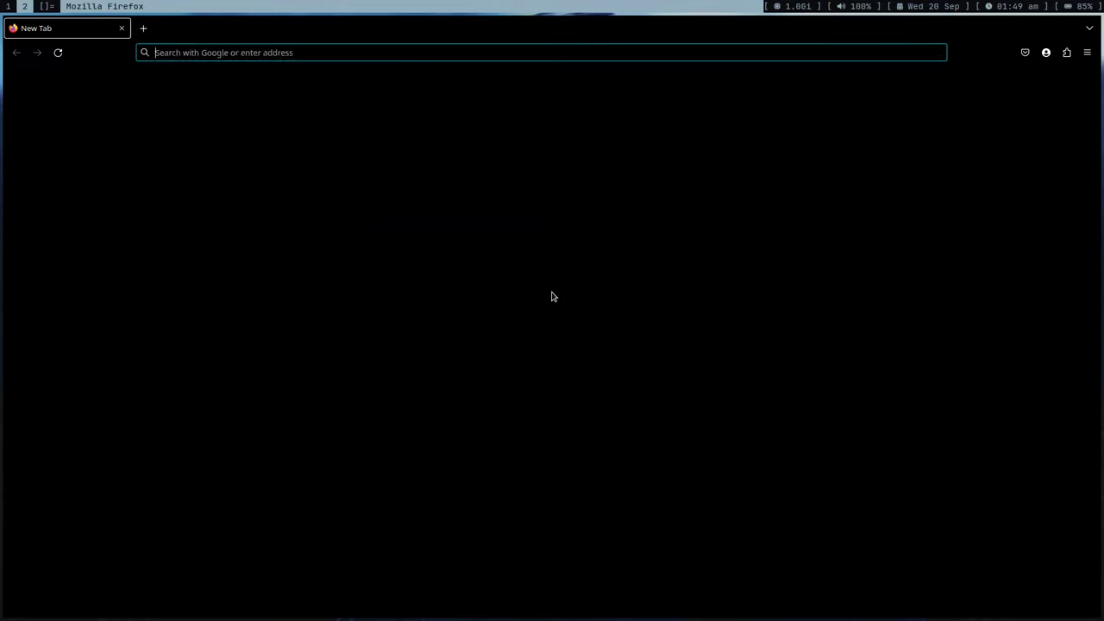
pyautogui.write('davinci re')
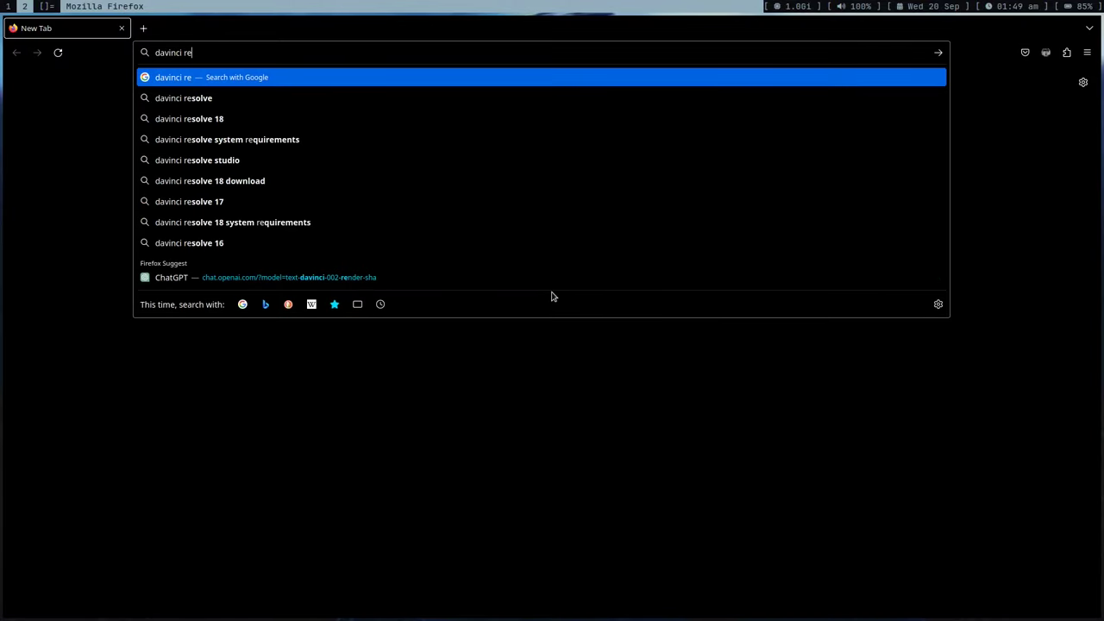
pyautogui.write('solve')
pyautogui.press('Return')
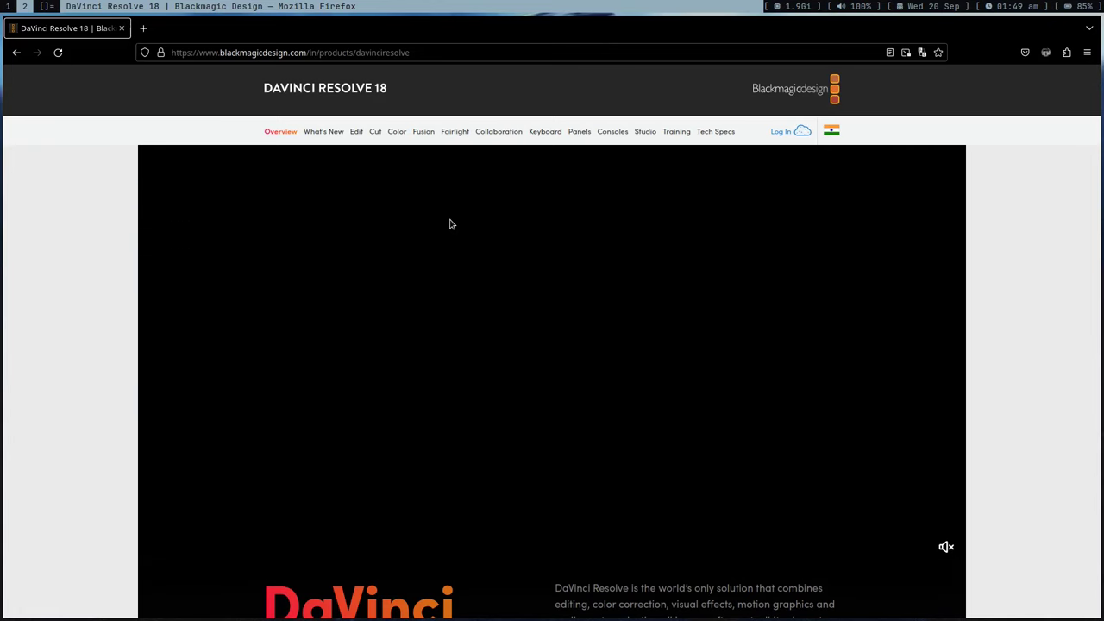
# Step: Scroll through the Blackmagic DaVinci Resolve 18 page
pyautogui.scroll(-4, 449, 224)
pyautogui.scroll(-3, 449, 225)
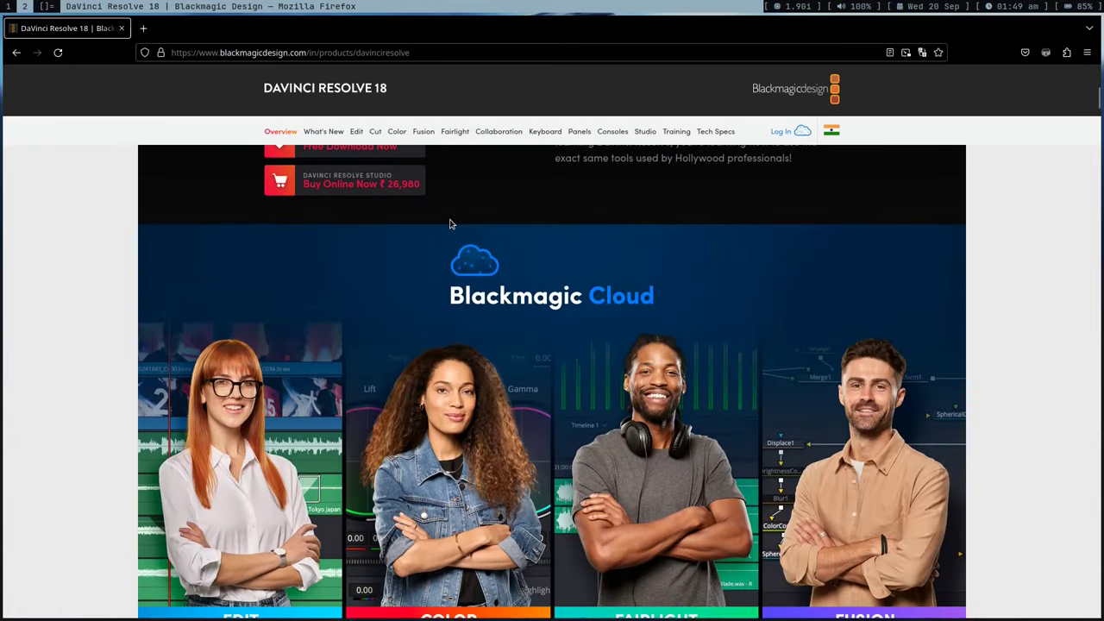
pyautogui.scroll(-3, 449, 224)
pyautogui.scroll(-4, 450, 224)
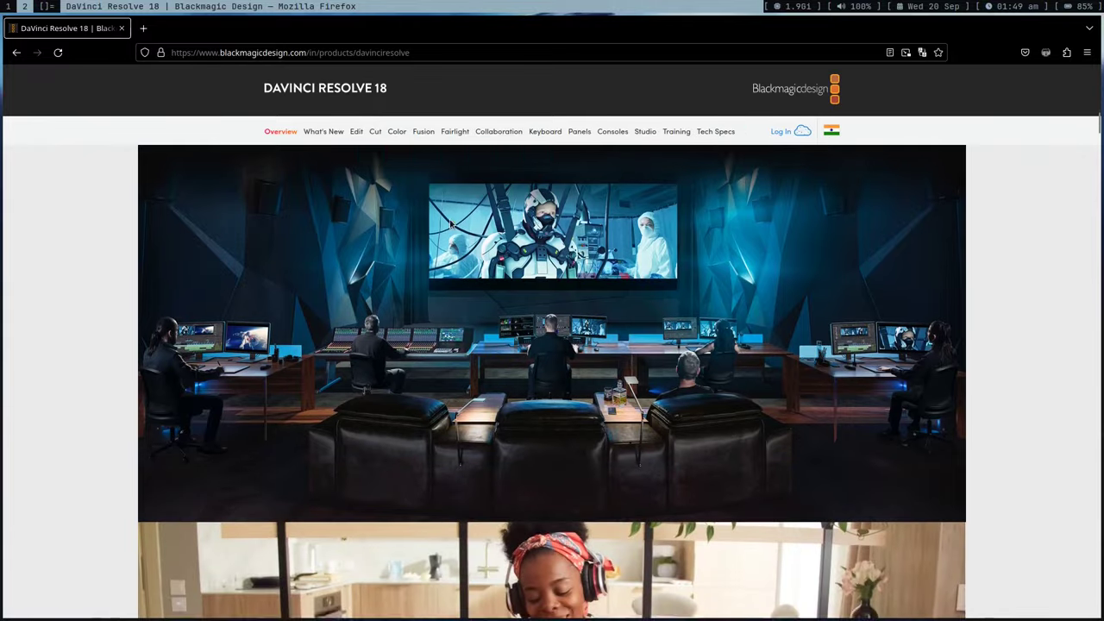
pyautogui.scroll(-3, 450, 224)
pyautogui.scroll(-3, 450, 225)
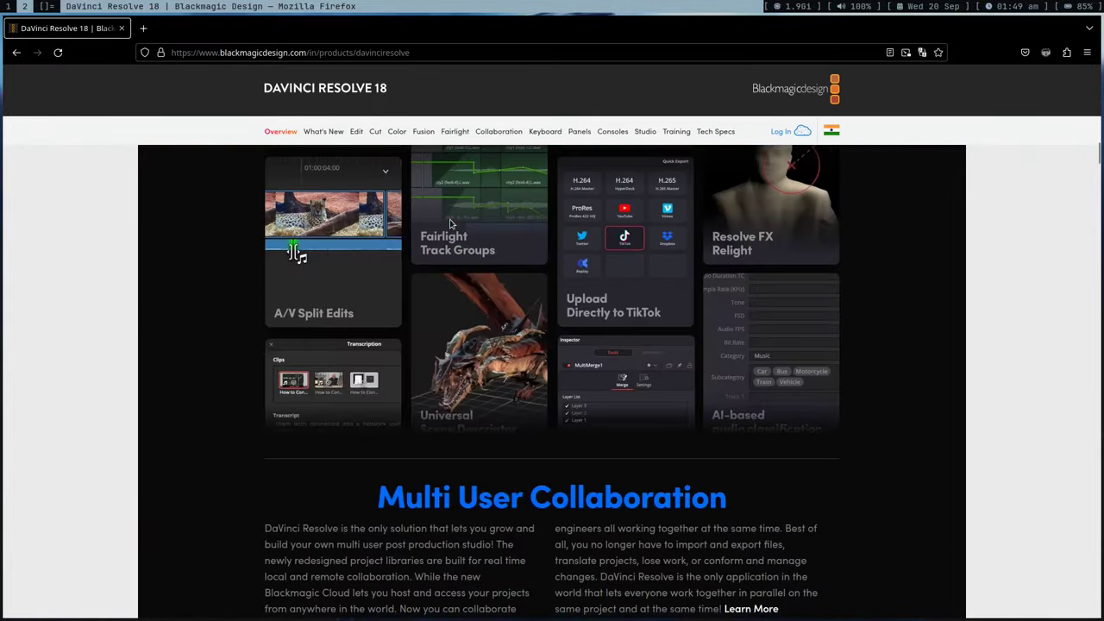
pyautogui.scroll(5, 449, 225)
pyautogui.scroll(3, 450, 224)
pyautogui.scroll(5, 450, 225)
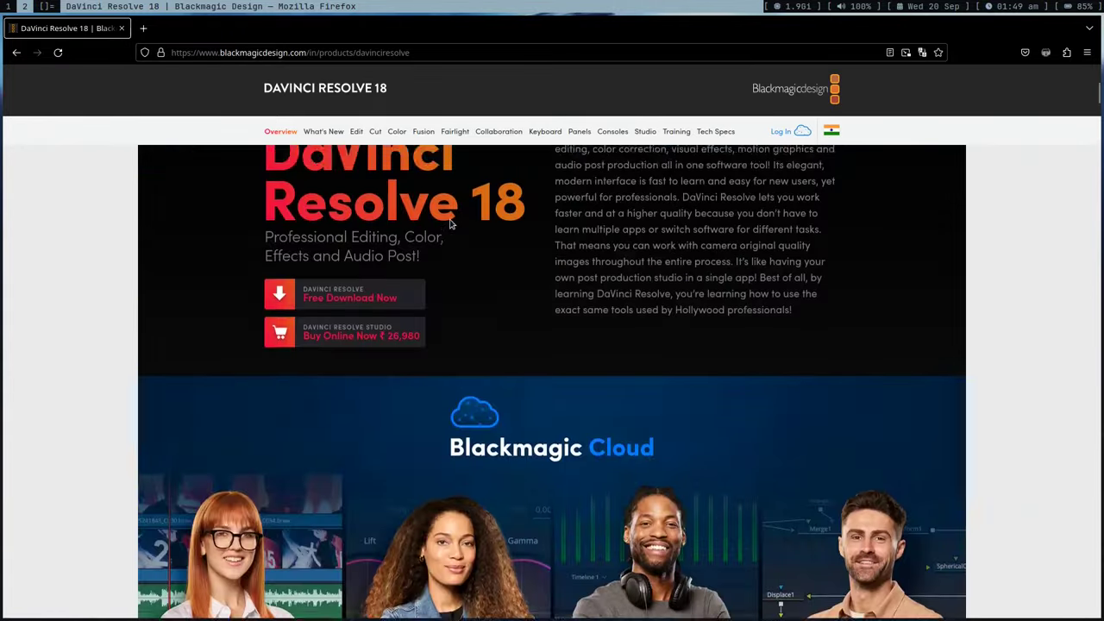
pyautogui.scroll(5, 449, 224)
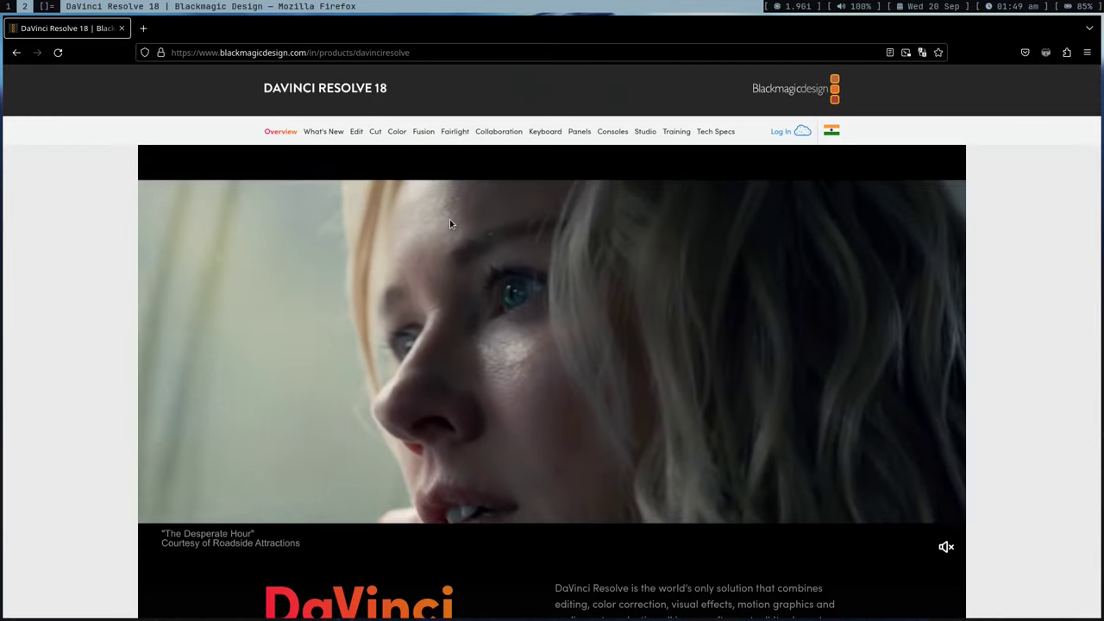
# Step: Launch Kdenlive from dmenu on empty workspace 3
pyautogui.press('super+3')
pyautogui.press('super+p')
pyautogui.write('kden')
pyautogui.press('Return')
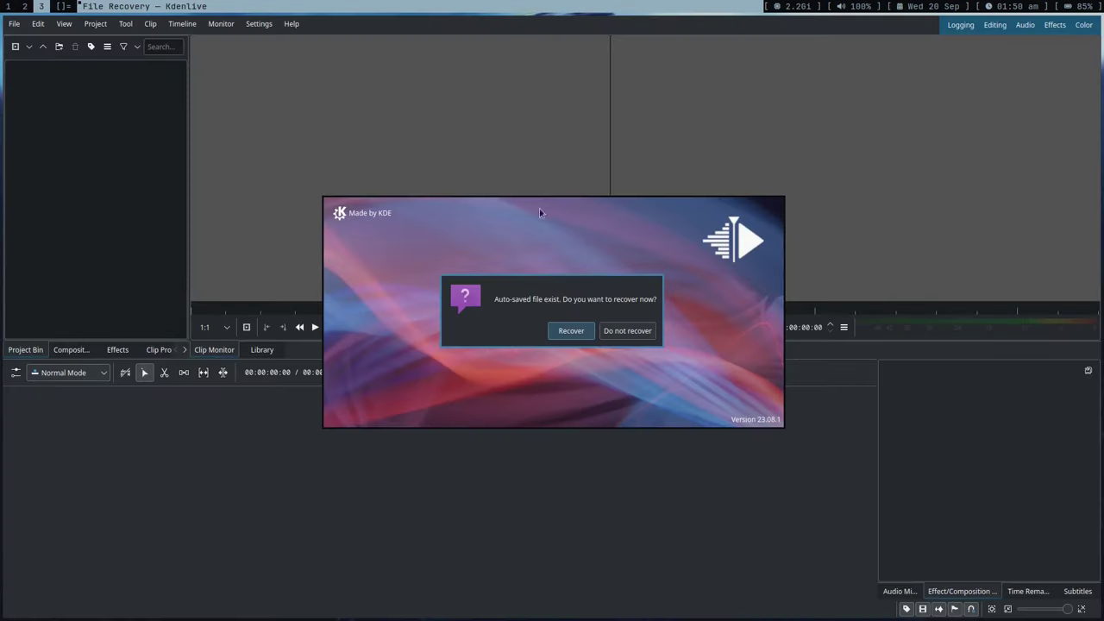
# Step: Choose 'Do not recover' to get an empty Untitled HD 1080p 25 fps project
pyautogui.click(628, 331)
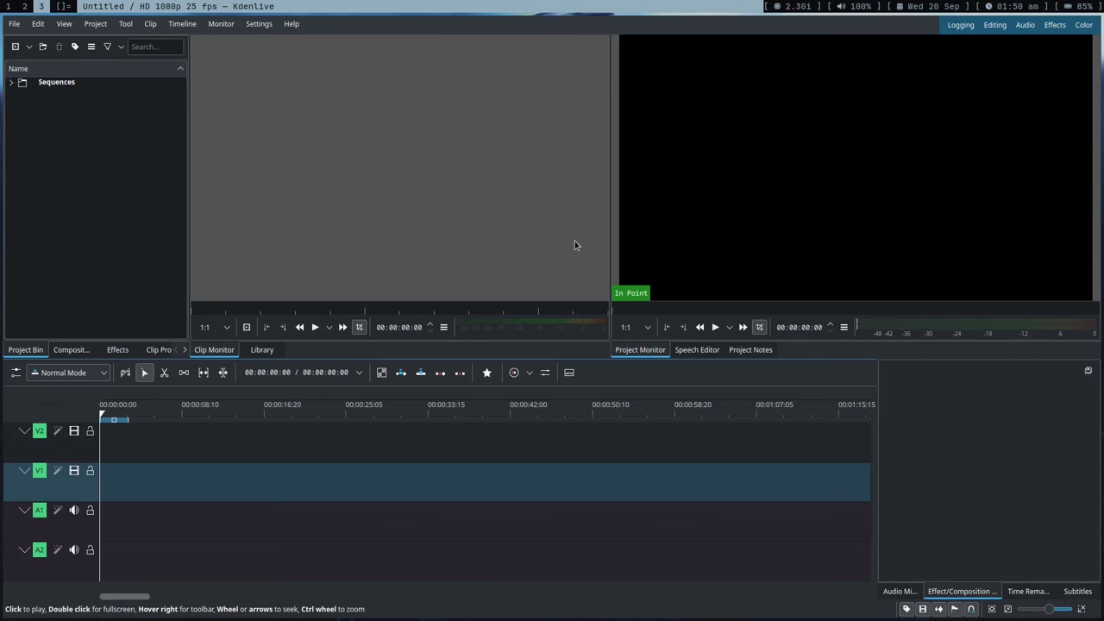
# Step: Scroll the DaVinci Resolve 18 page on workspace 2, then return to Kdenlive on workspace 3
pyautogui.press('super+2')
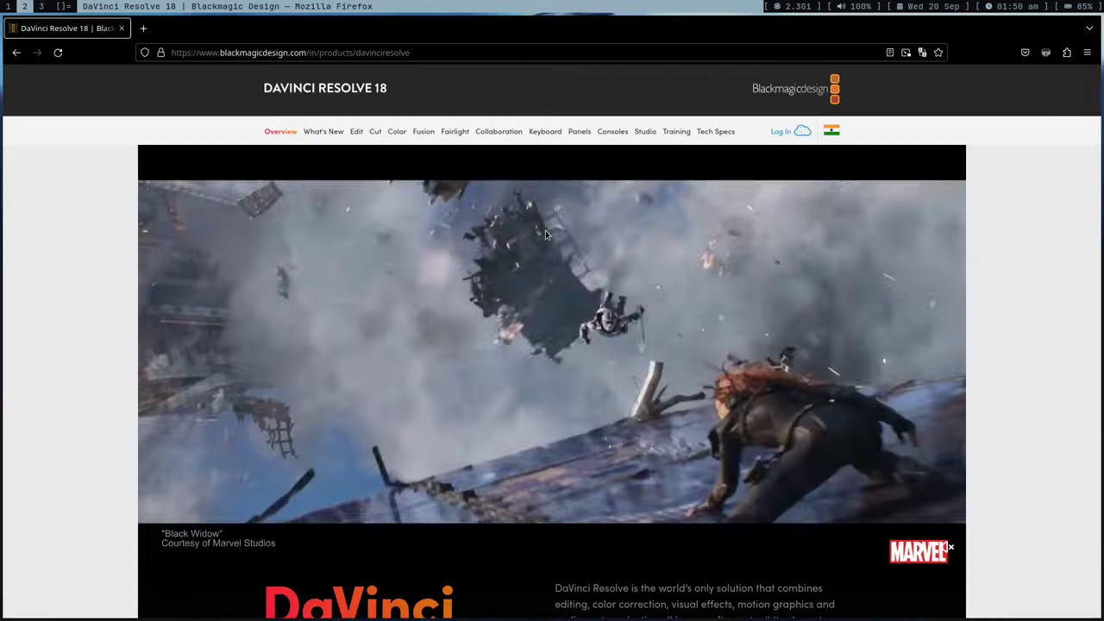
pyautogui.scroll(-2, 482, 276)
pyautogui.scroll(-3, 481, 275)
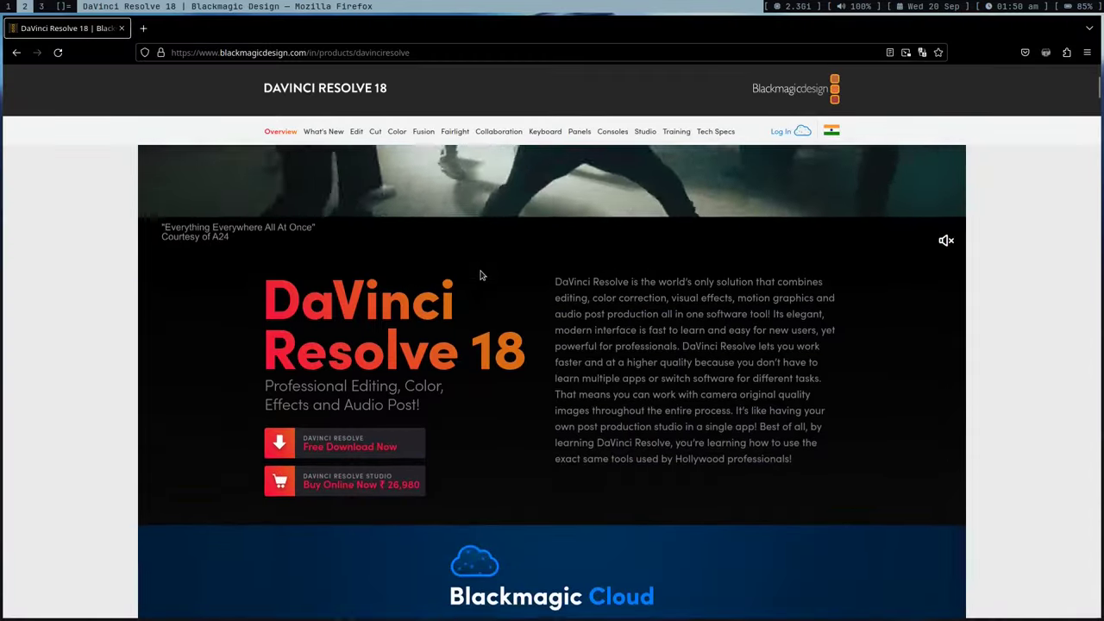
pyautogui.scroll(-3, 481, 275)
pyautogui.scroll(-2, 481, 275)
pyautogui.scroll(10, 481, 275)
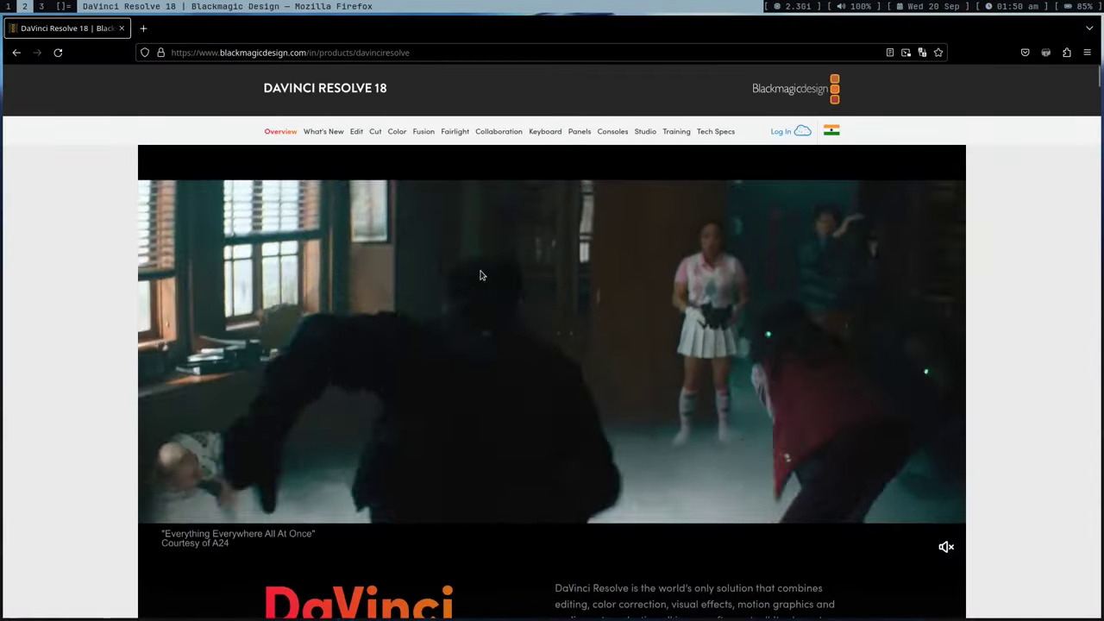
pyautogui.scroll(-5, 482, 276)
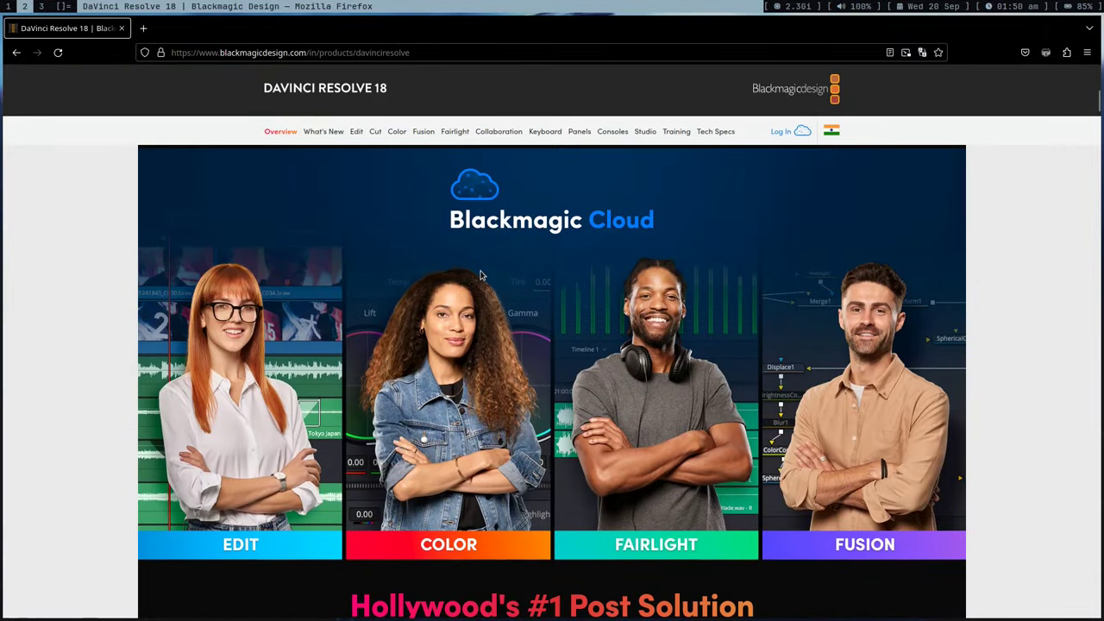
pyautogui.scroll(-1, 482, 275)
pyautogui.scroll(2, 481, 275)
pyautogui.scroll(5, 482, 275)
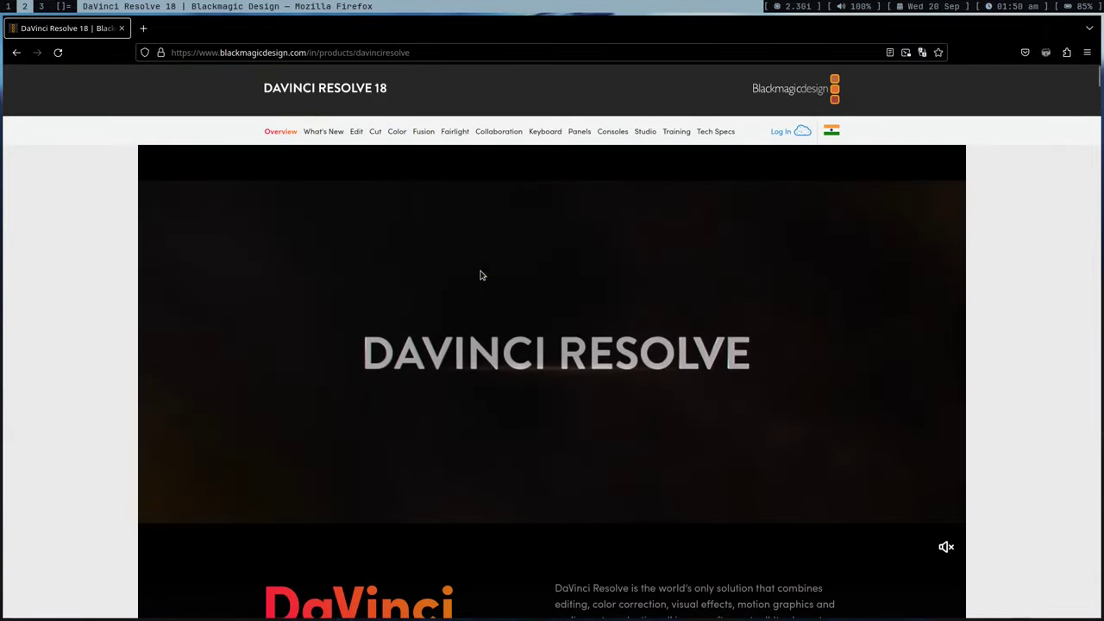
pyautogui.press('super+3')
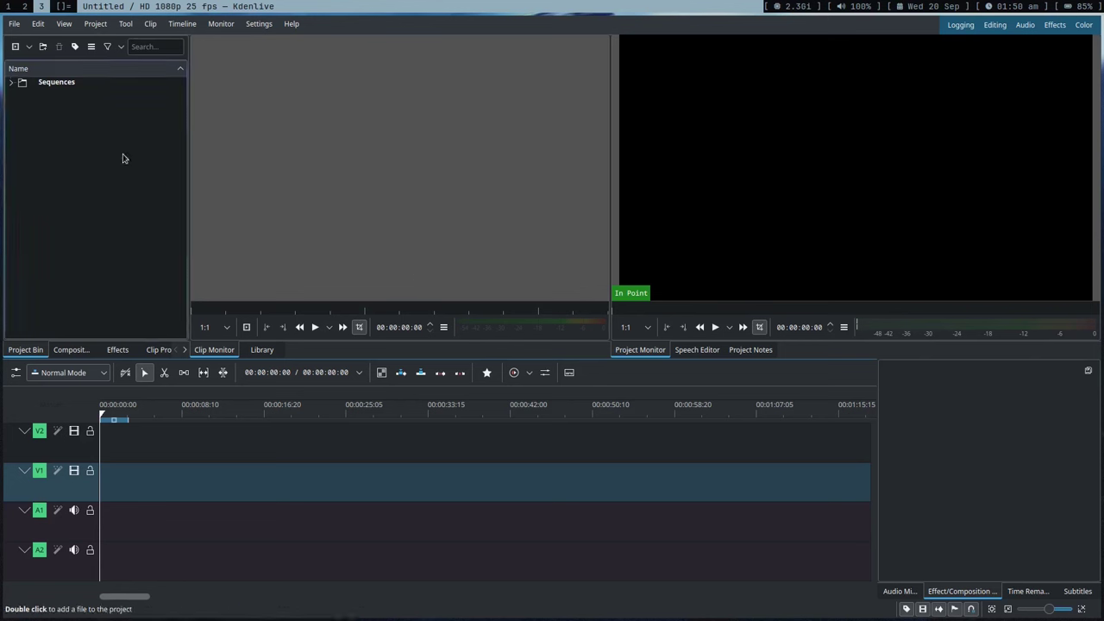
# Step: Import vlogs.mkv from the yt folder into the Project Bin
pyautogui.rightClick(63, 123)
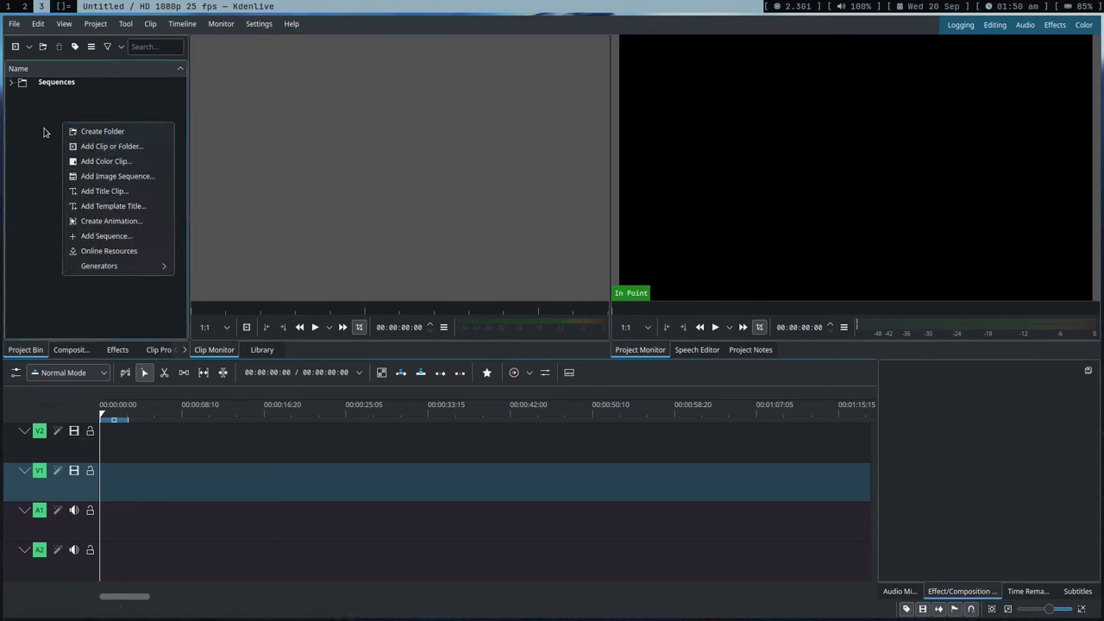
pyautogui.click(37, 128)
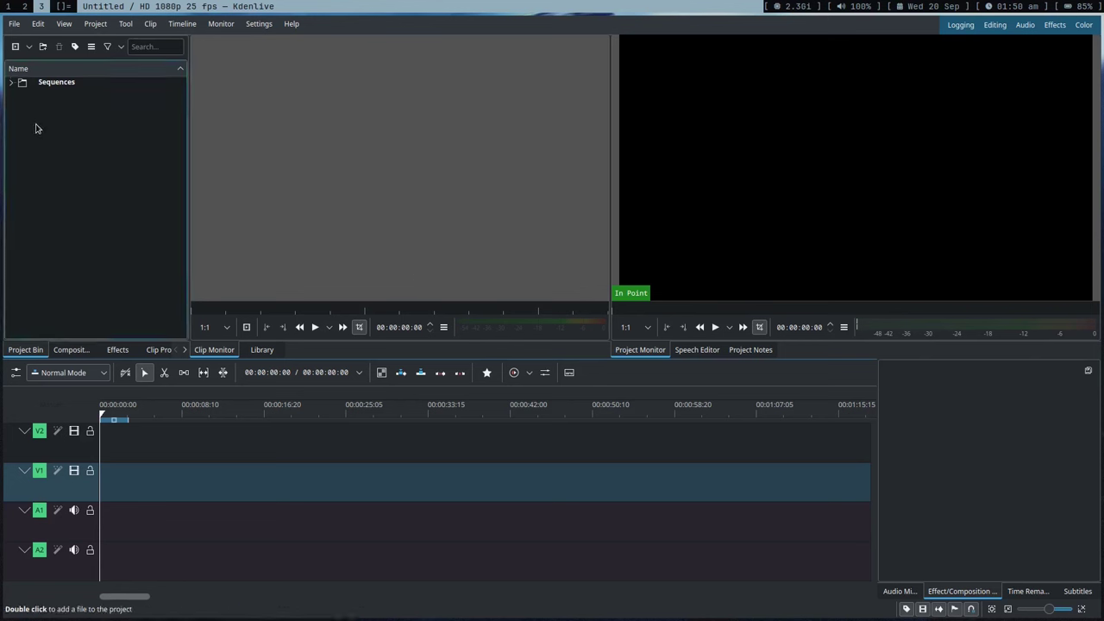
pyautogui.click(15, 47)
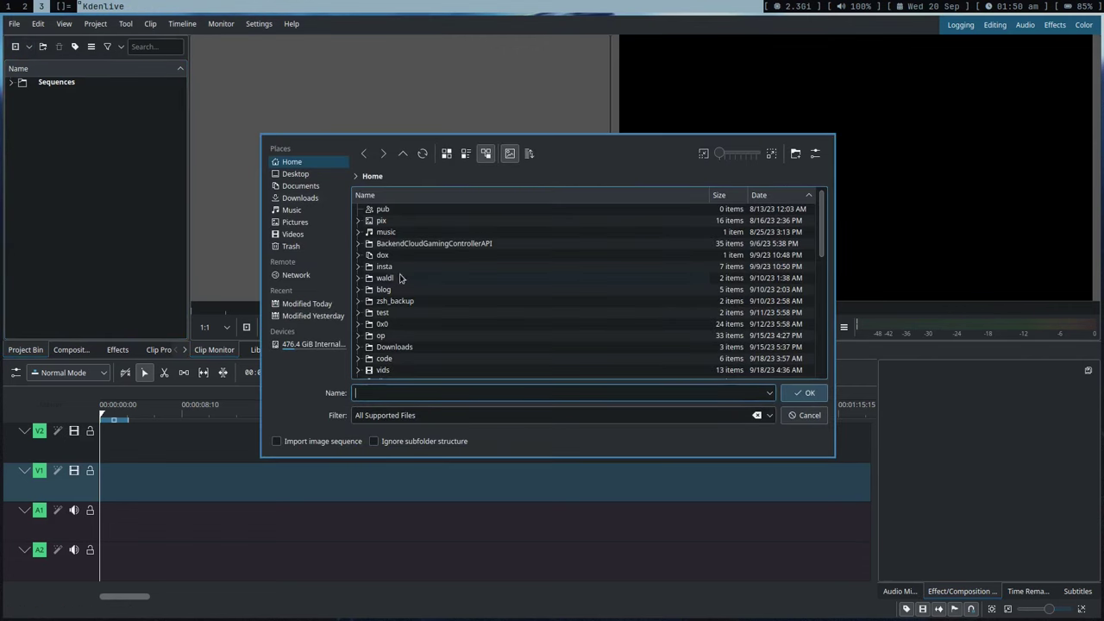
pyautogui.scroll(-5, 382, 219)
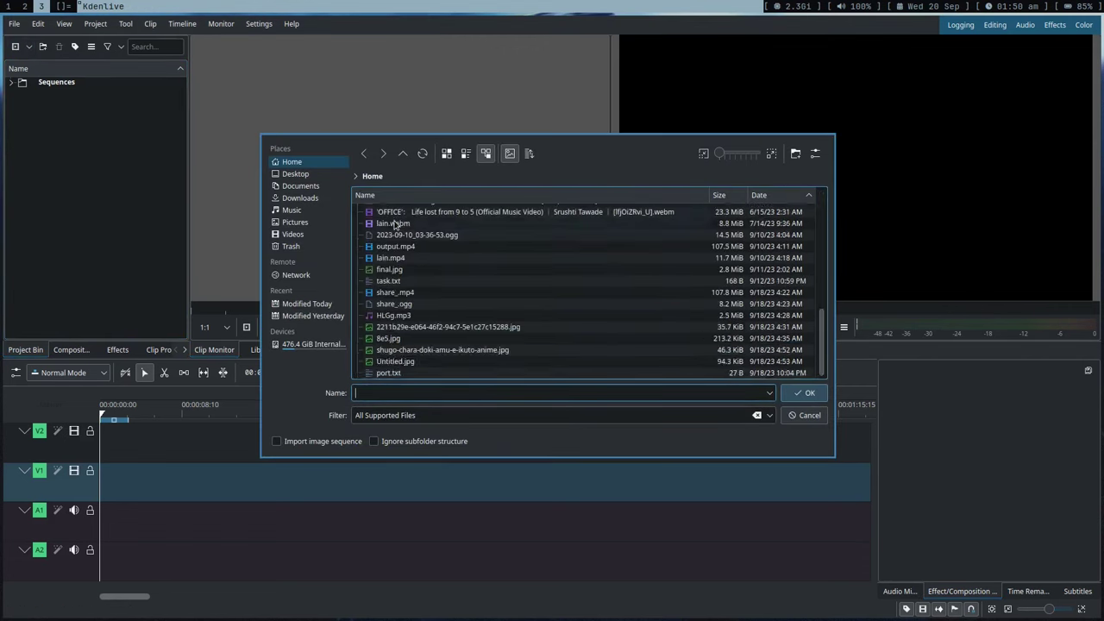
pyautogui.scroll(5, 382, 221)
pyautogui.scroll(-1, 419, 325)
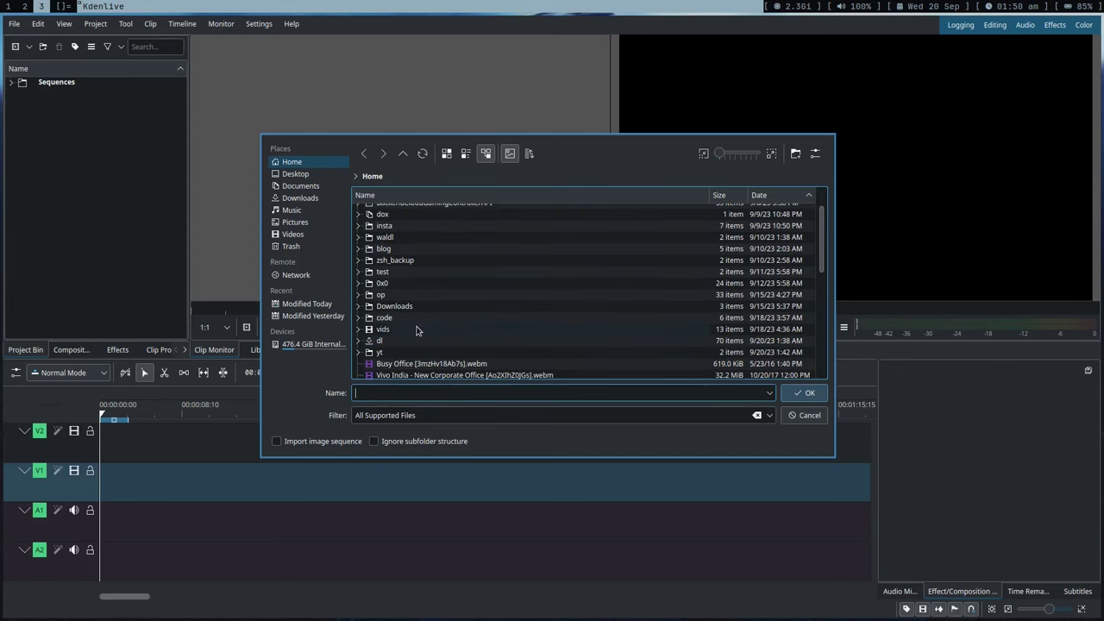
pyautogui.scroll(-1, 419, 325)
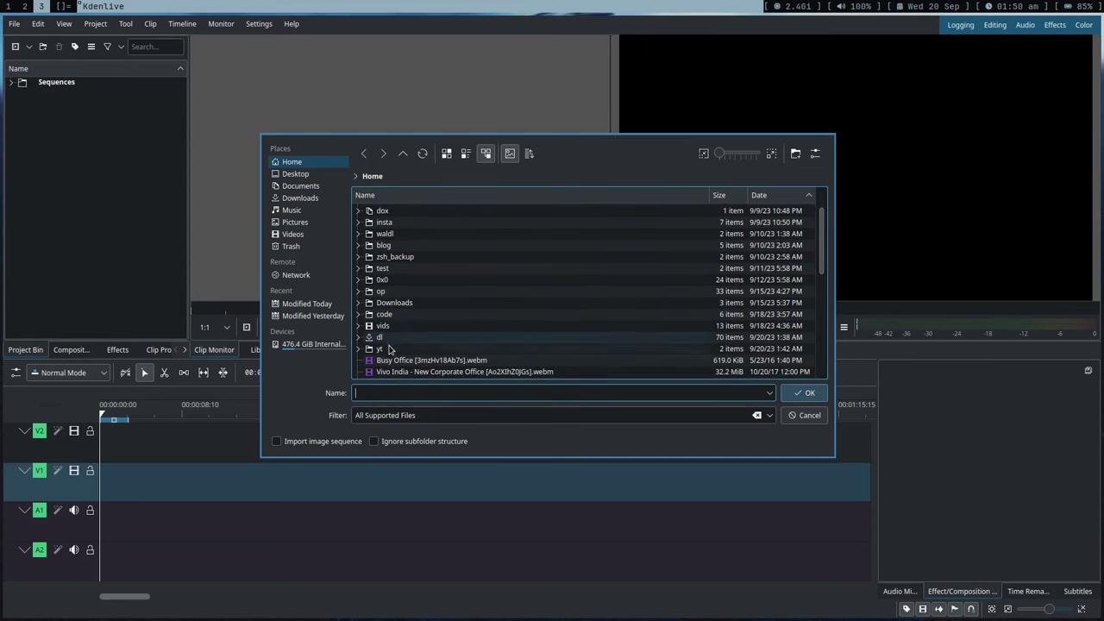
pyautogui.click(388, 350)
pyautogui.doubleClick(389, 350)
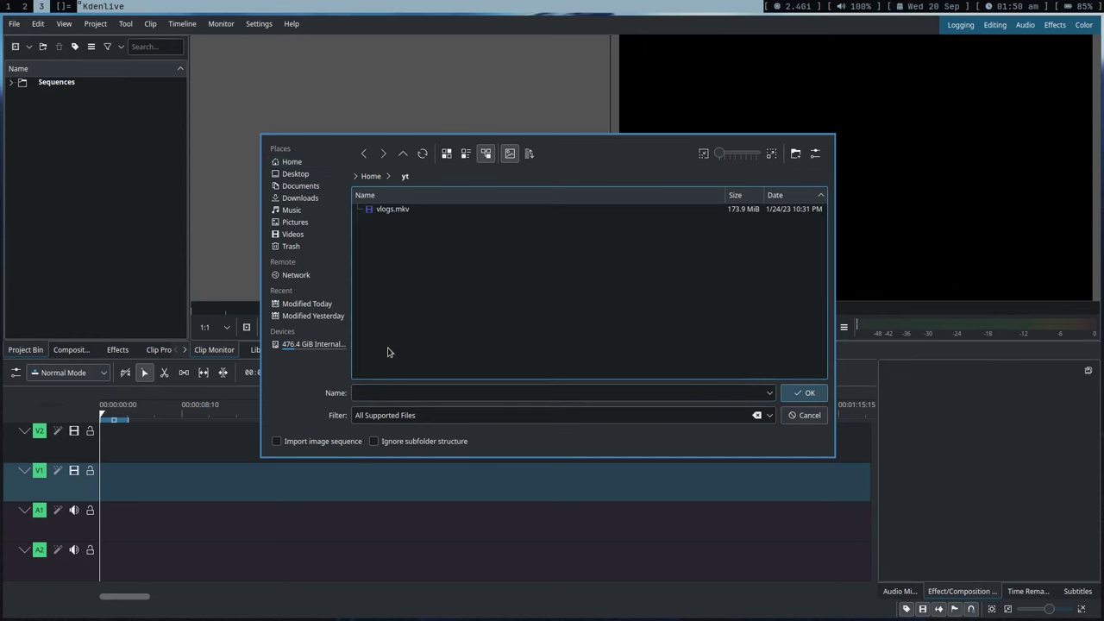
pyautogui.doubleClick(411, 214)
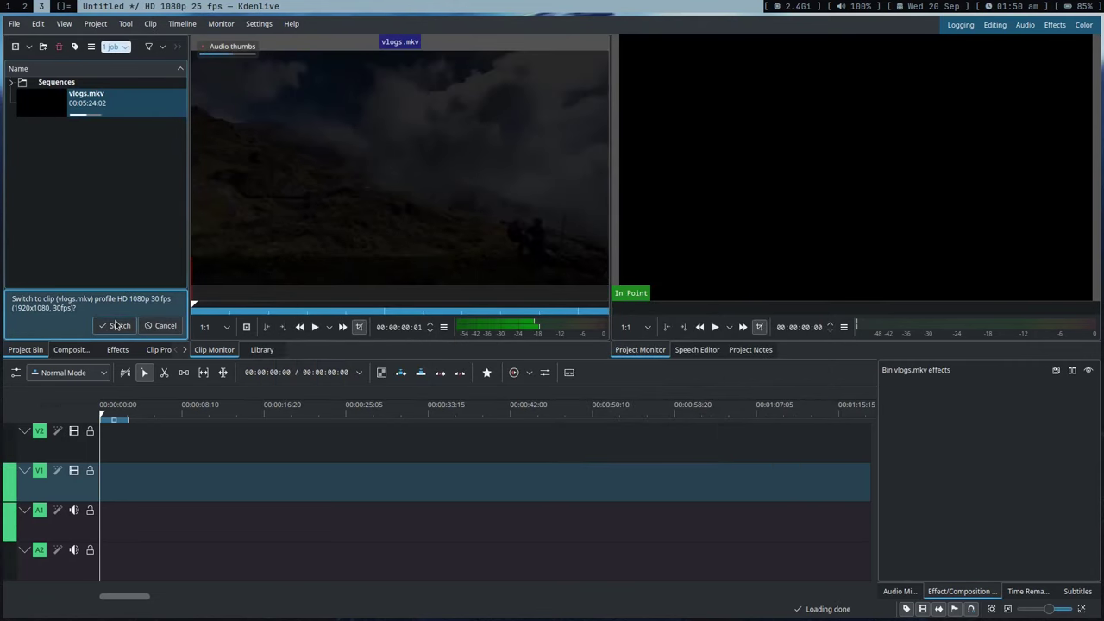
# Step: Switch the project to the clip's 1080p 30 fps profile and place vlogs.mkv at the start of V1
pyautogui.click(118, 326)
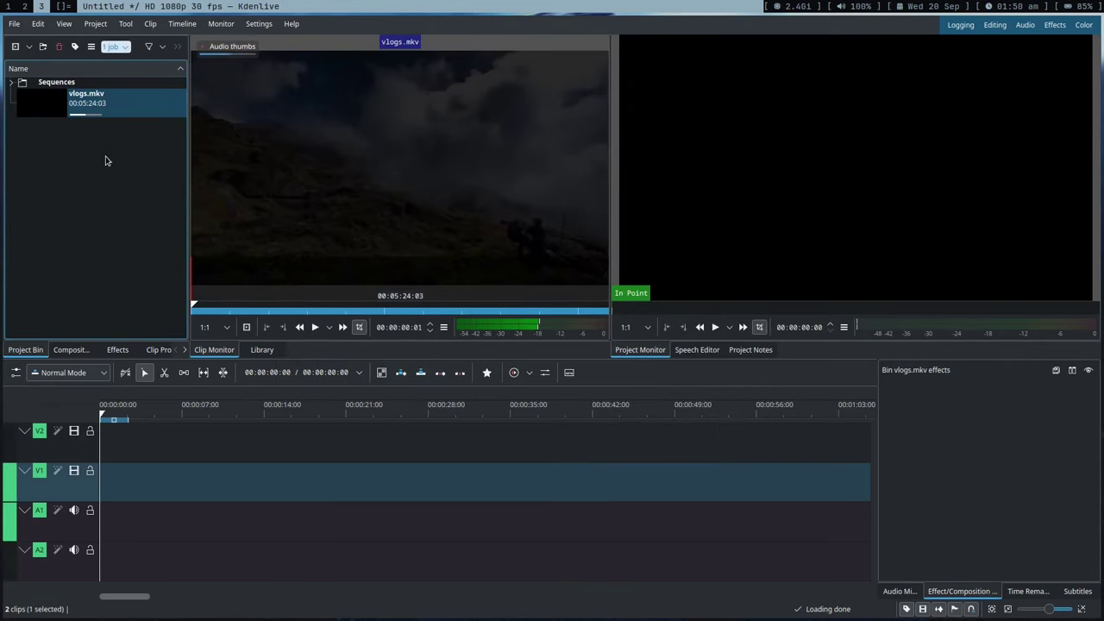
pyautogui.click(85, 102)
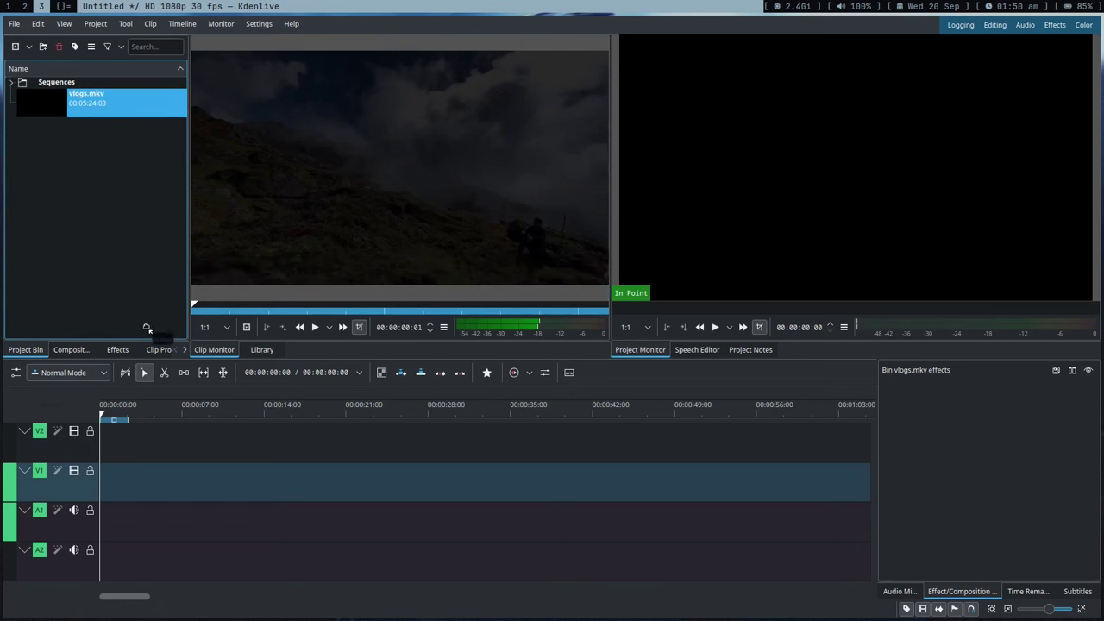
pyautogui.press('v')
pyautogui.moveTo(93, 110)
pyautogui.mouseDown()
pyautogui.moveTo(113, 282)
pyautogui.moveTo(194, 480)
pyautogui.moveTo(175, 480)
pyautogui.mouseUp()
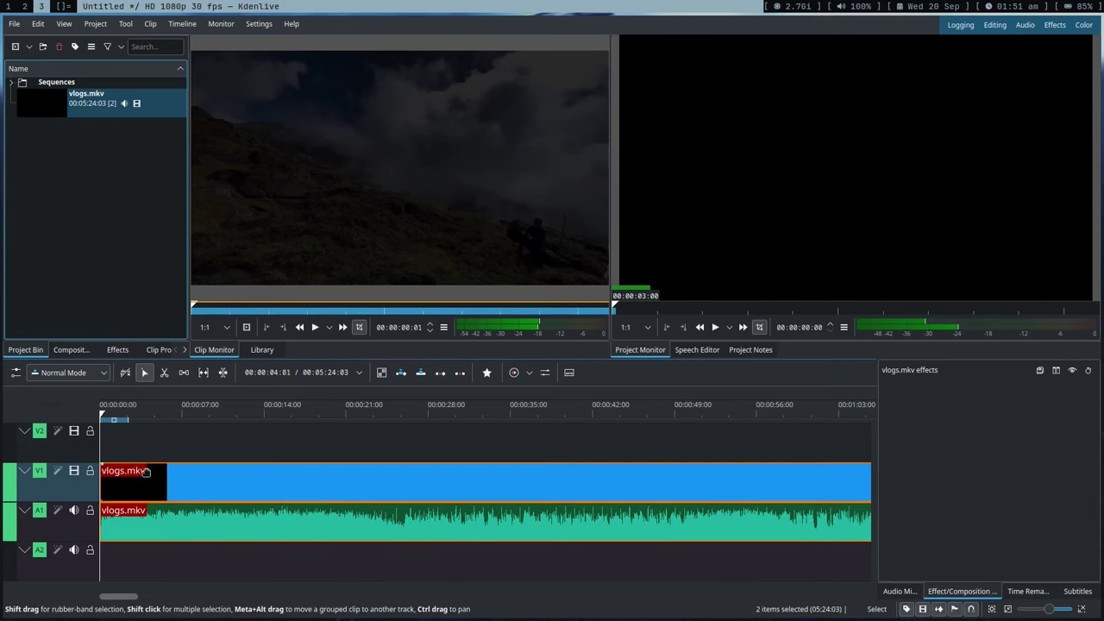
pyautogui.click(182, 26)
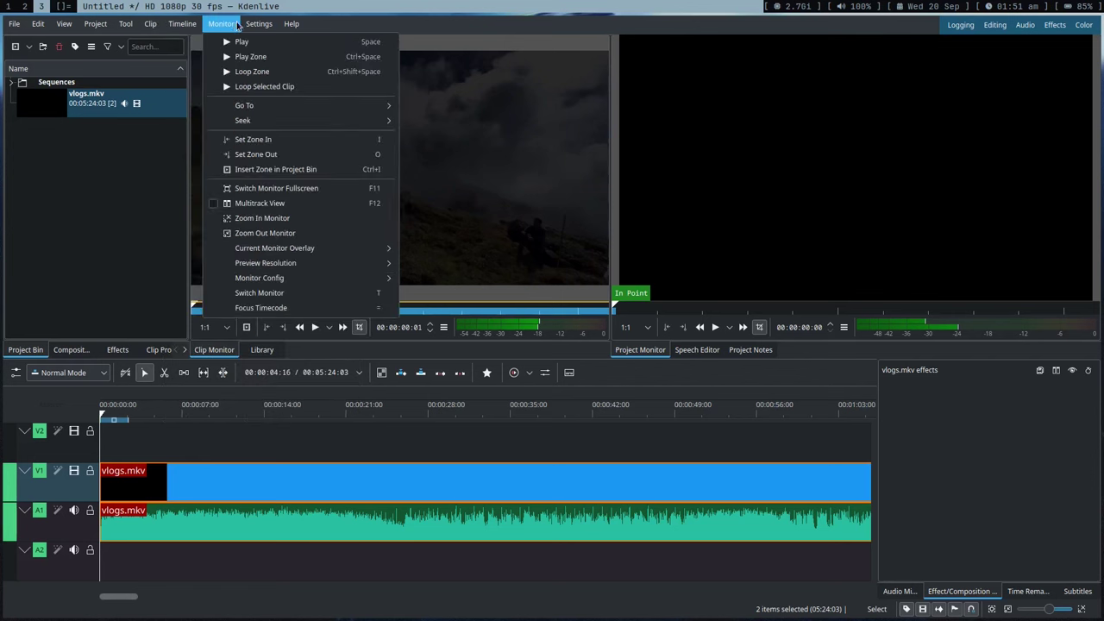
pyautogui.moveTo(258, 25)
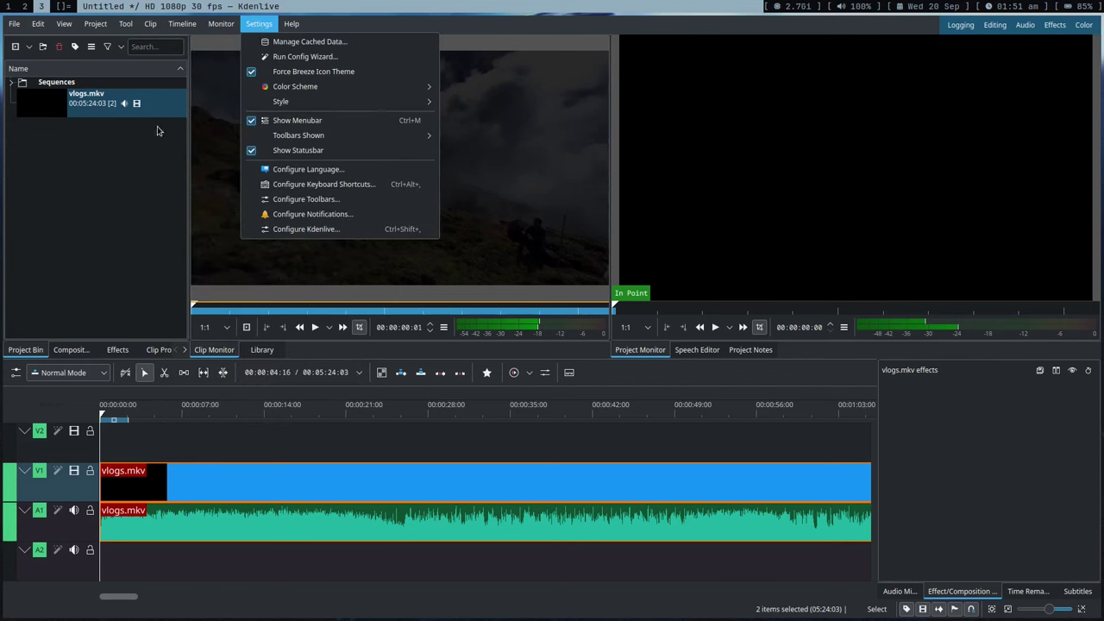
pyautogui.click(135, 189)
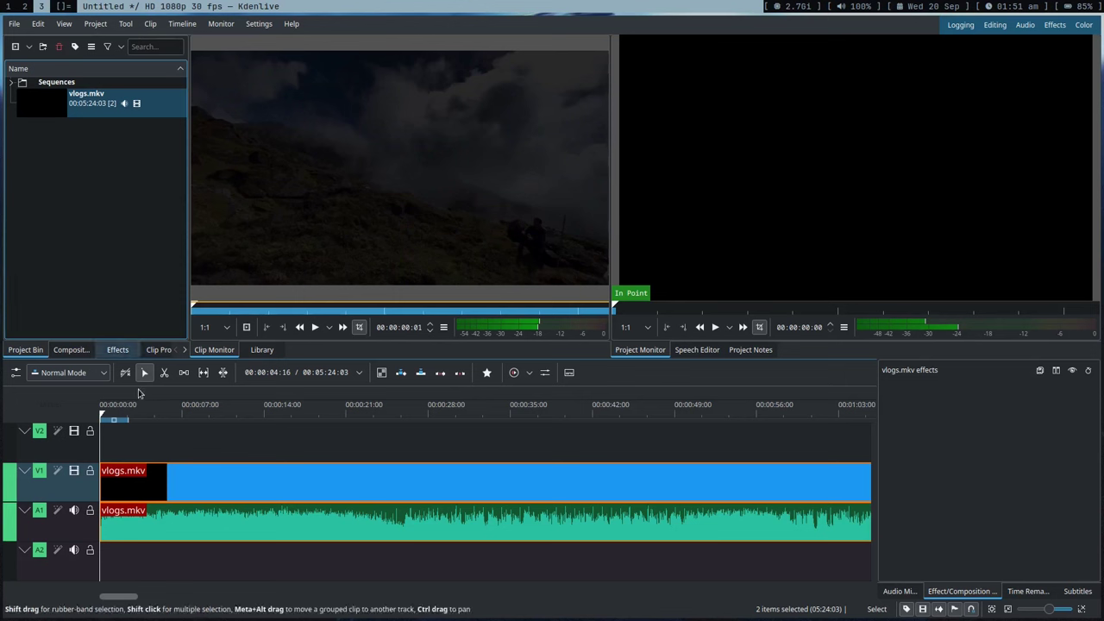
pyautogui.click(159, 415)
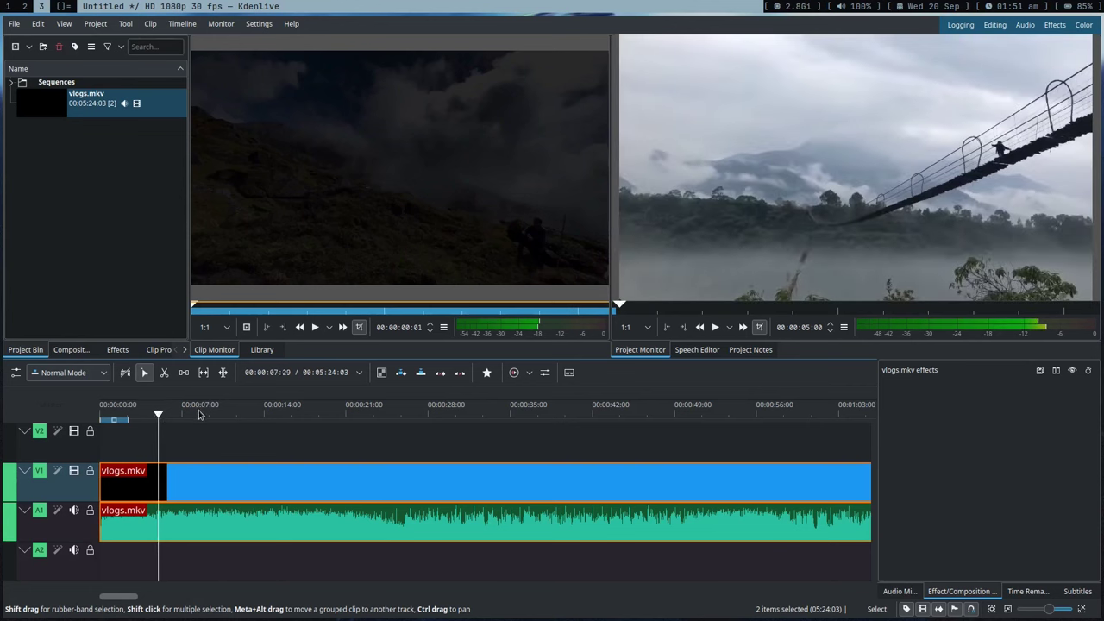
pyautogui.click(202, 415)
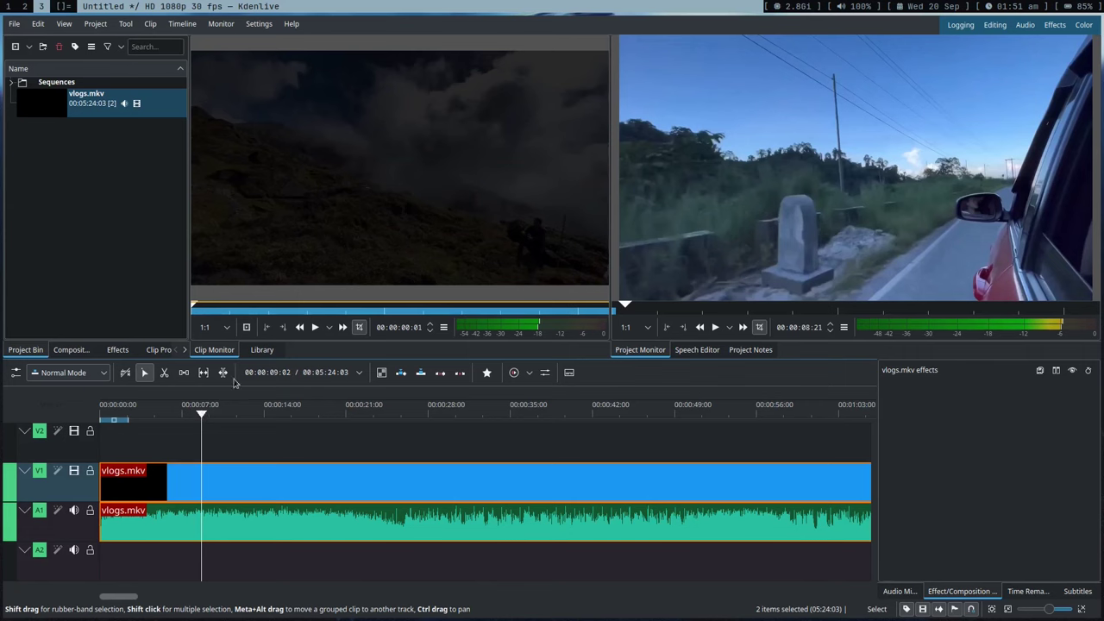
pyautogui.click(243, 306)
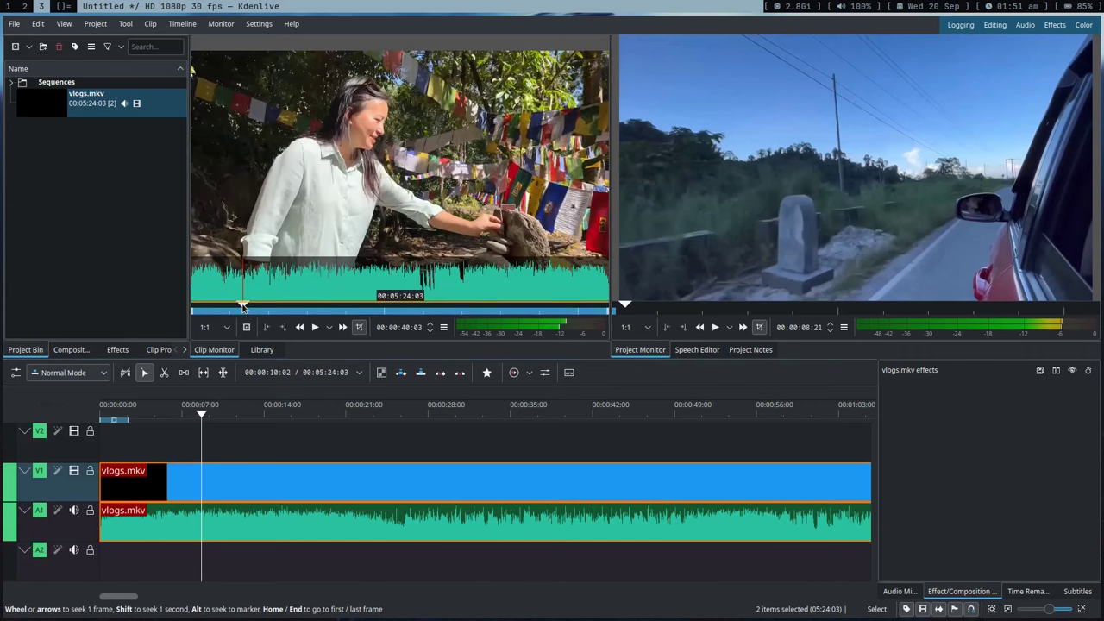
pyautogui.press('super+2')
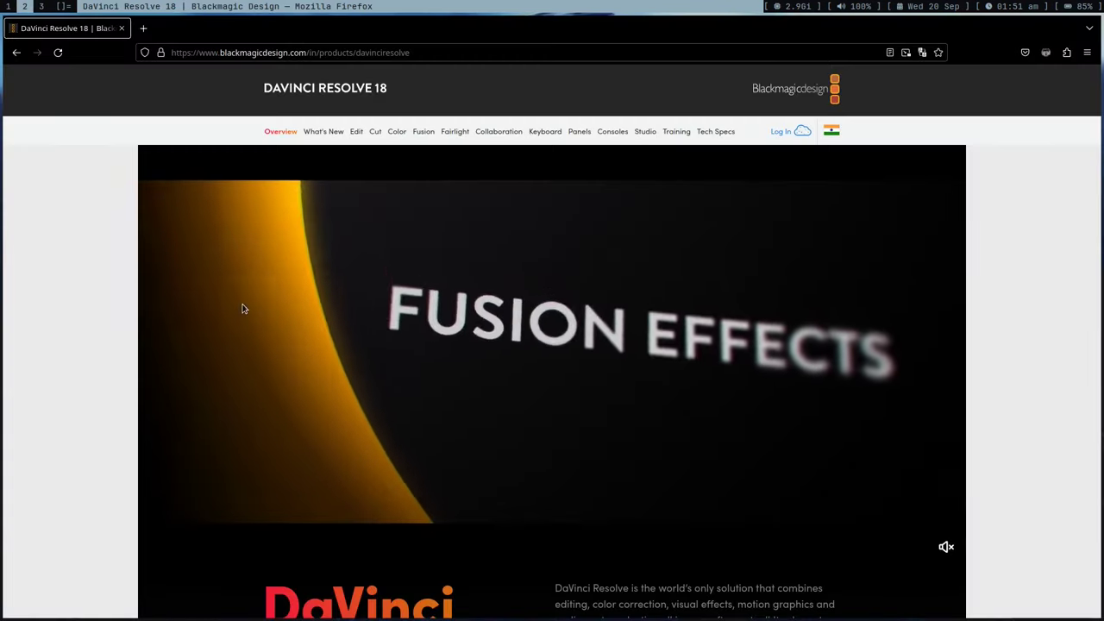
# Step: List ~/yt in the workspace 4 terminal, confirming My-LUTS-Collection.zip beside vlogs.mkv
pyautogui.press('super+3')
pyautogui.press('super+4')
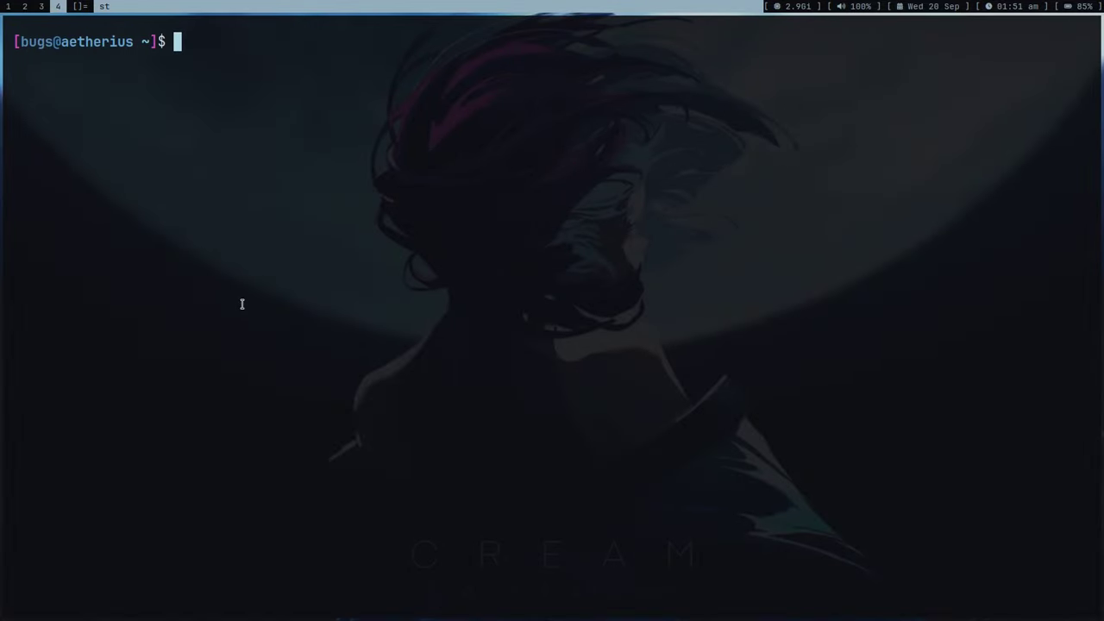
pyautogui.write('cd yt')
pyautogui.press('Return')
pyautogui.hotkey('ctrl', 'l')
pyautogui.write('l')
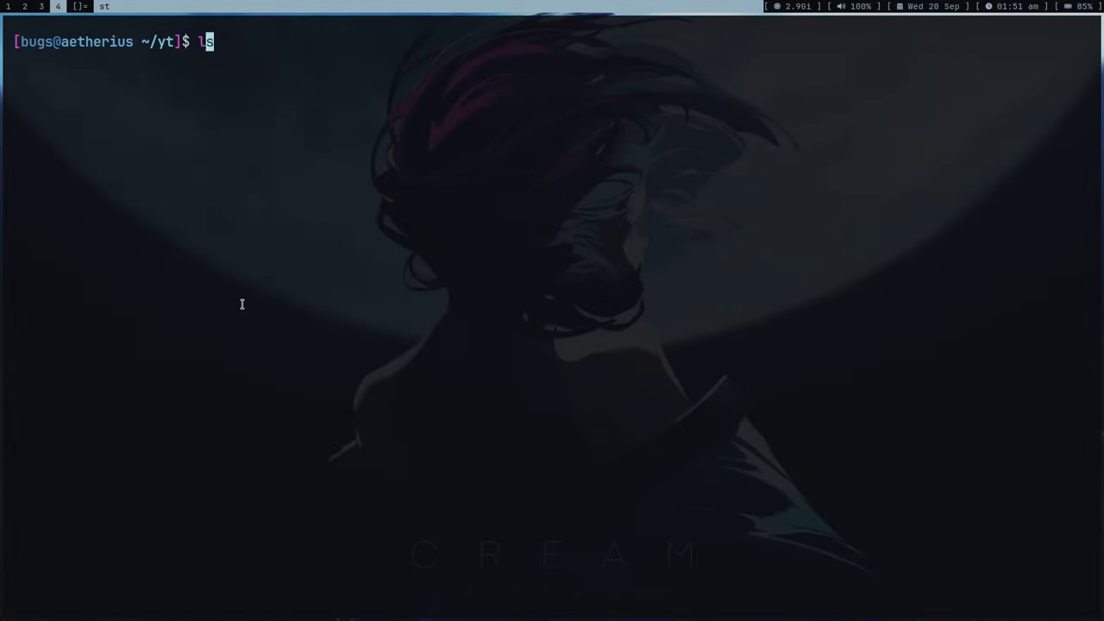
pyautogui.write('s')
pyautogui.press('Return')
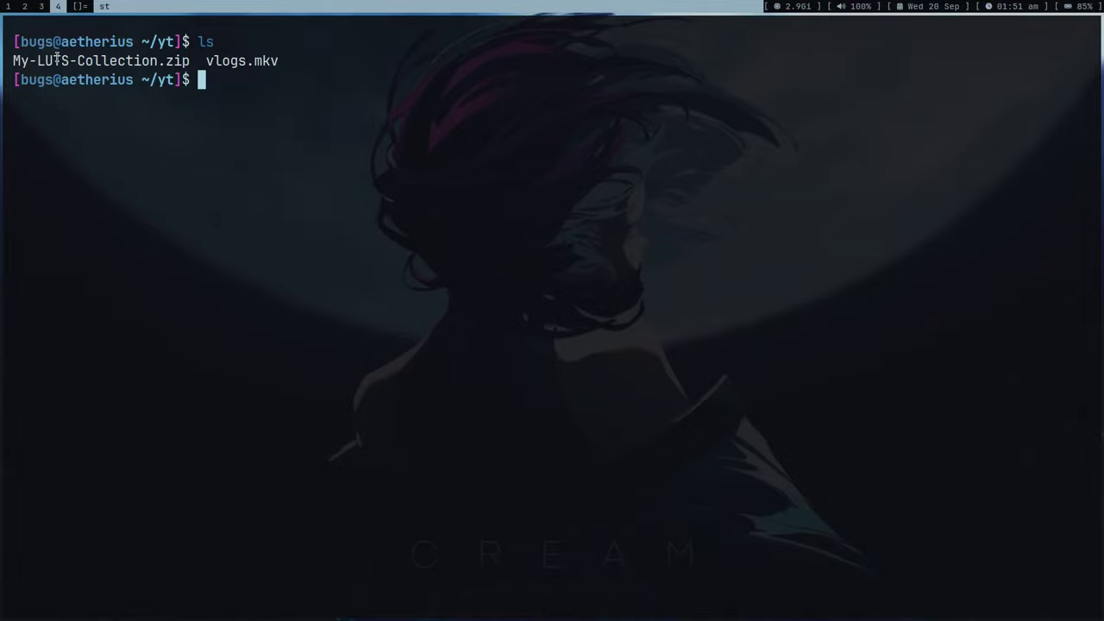
pyautogui.press('super+2')
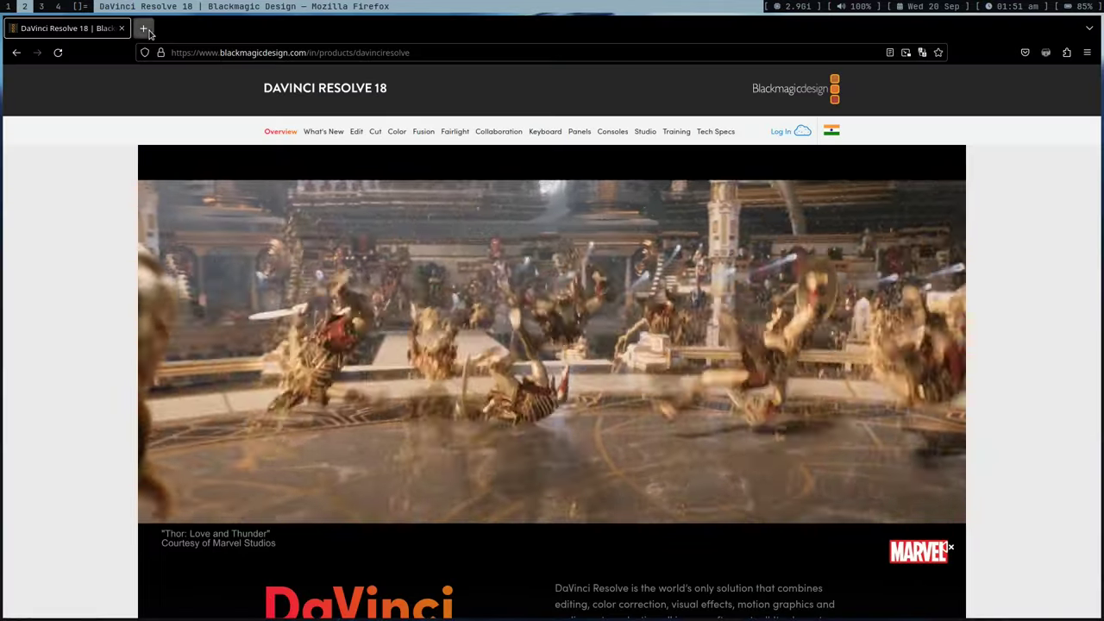
# Step: Search Google for 'LUTS' in a new tab and show the image results
pyautogui.click(144, 31)
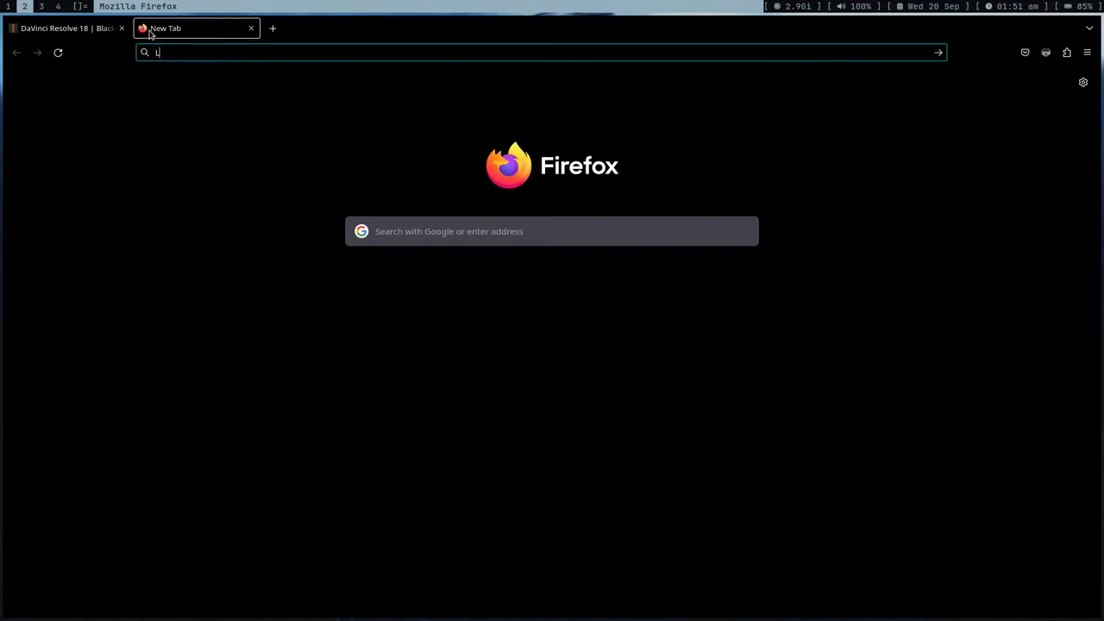
pyautogui.write('LUTS')
pyautogui.press('Return')
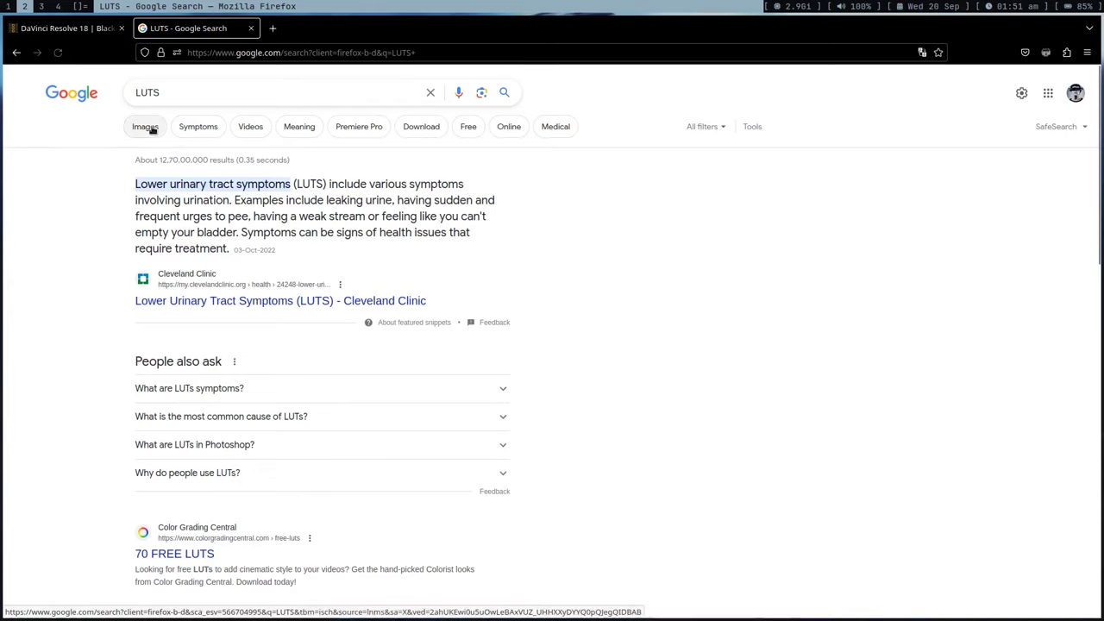
pyautogui.click(142, 125)
pyautogui.click(208, 93)
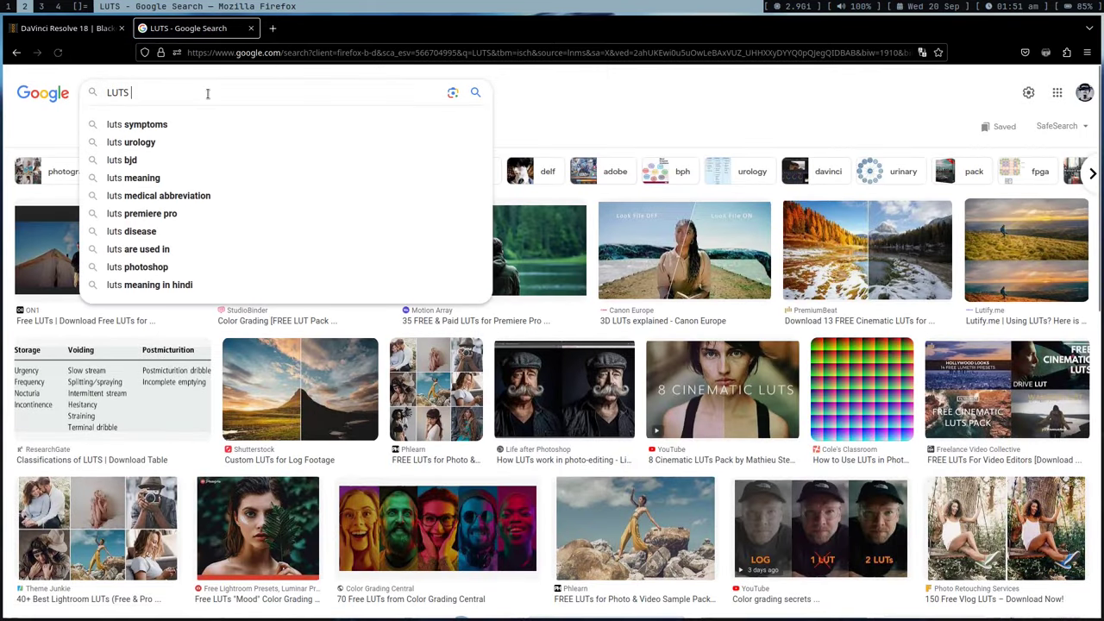
# Step: Preview the Canon Europe and Motion Array LUT example images, then return to Kdenlive
pyautogui.click(725, 228)
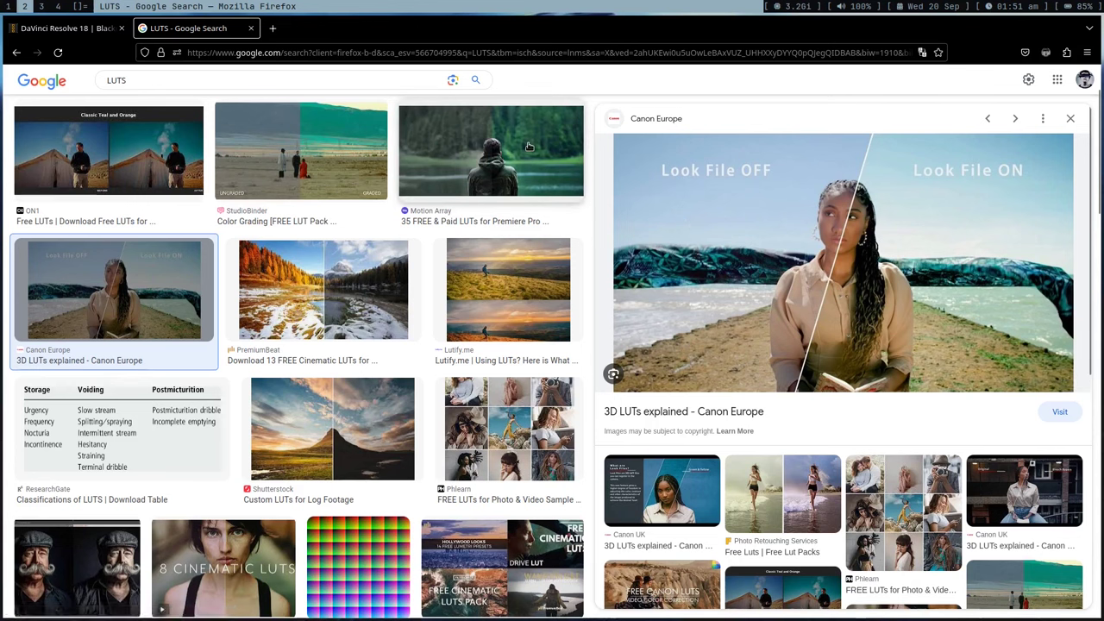
pyautogui.click(491, 151)
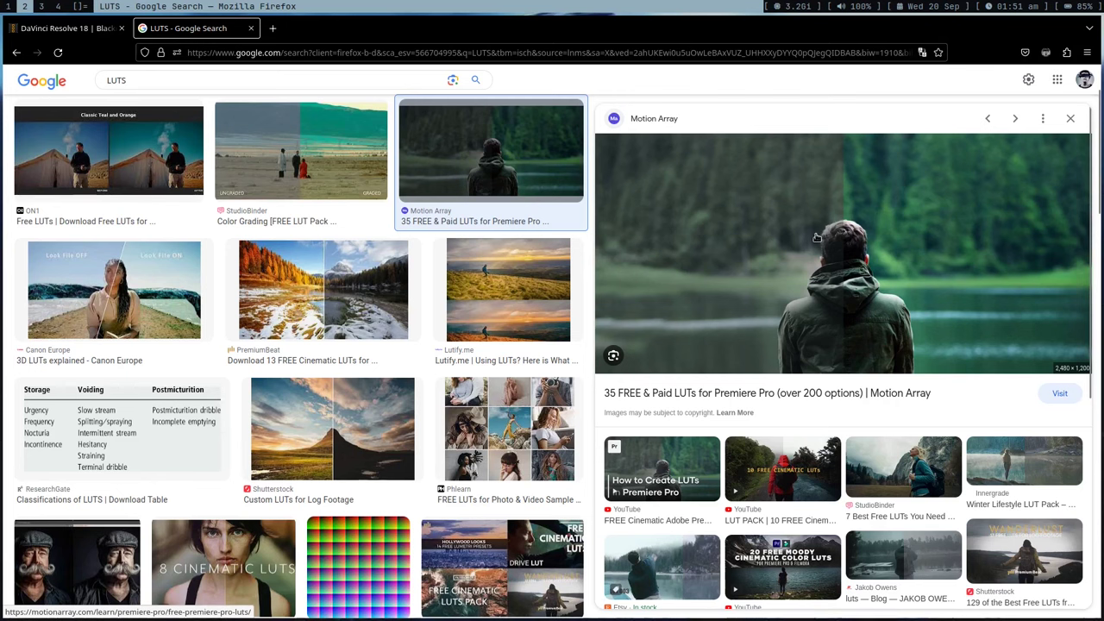
pyautogui.scroll(-1, 767, 317)
pyautogui.scroll(-5, 767, 316)
pyautogui.scroll(-2, 767, 316)
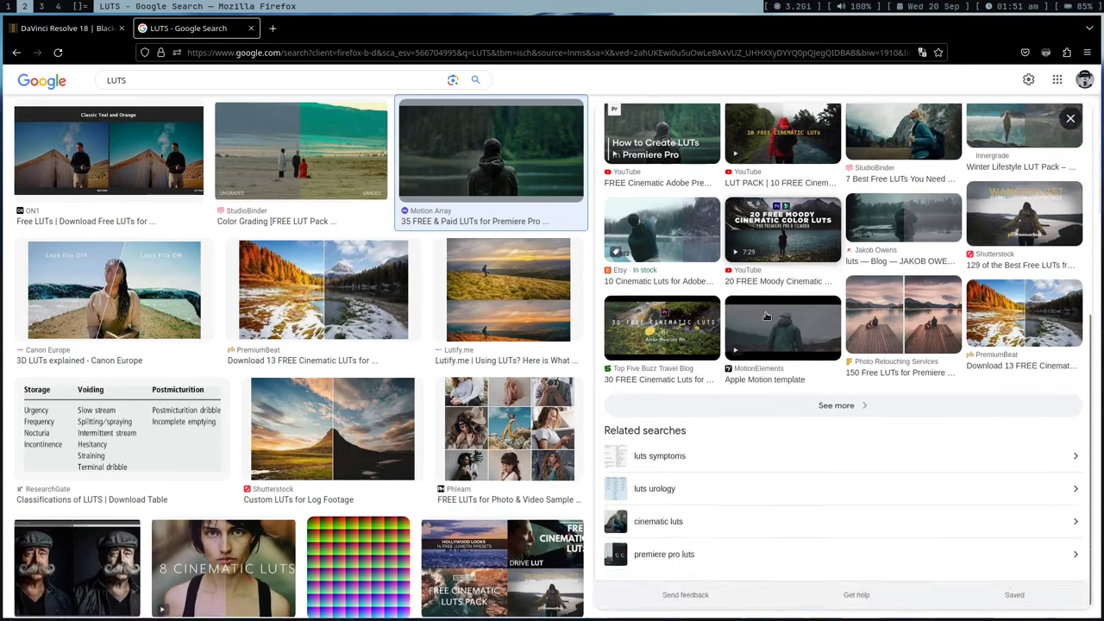
pyautogui.scroll(10, 767, 317)
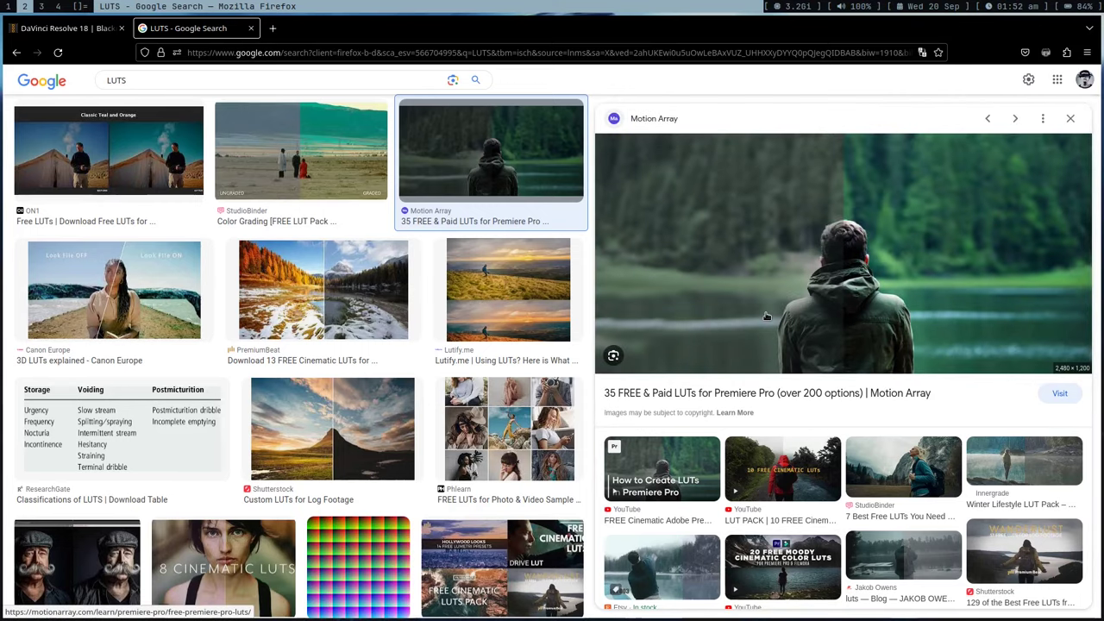
pyautogui.press('super+3')
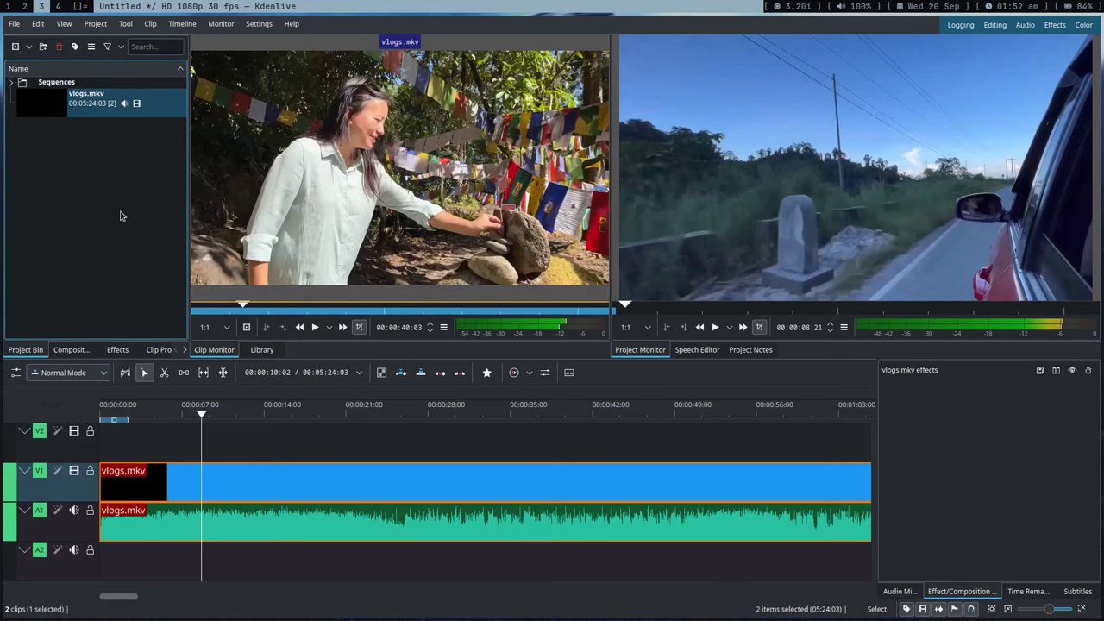
# Step: Enlarge the terminal text twice and type unzip My-LUTS-Collection.zip without running it
pyautogui.press('super+4')
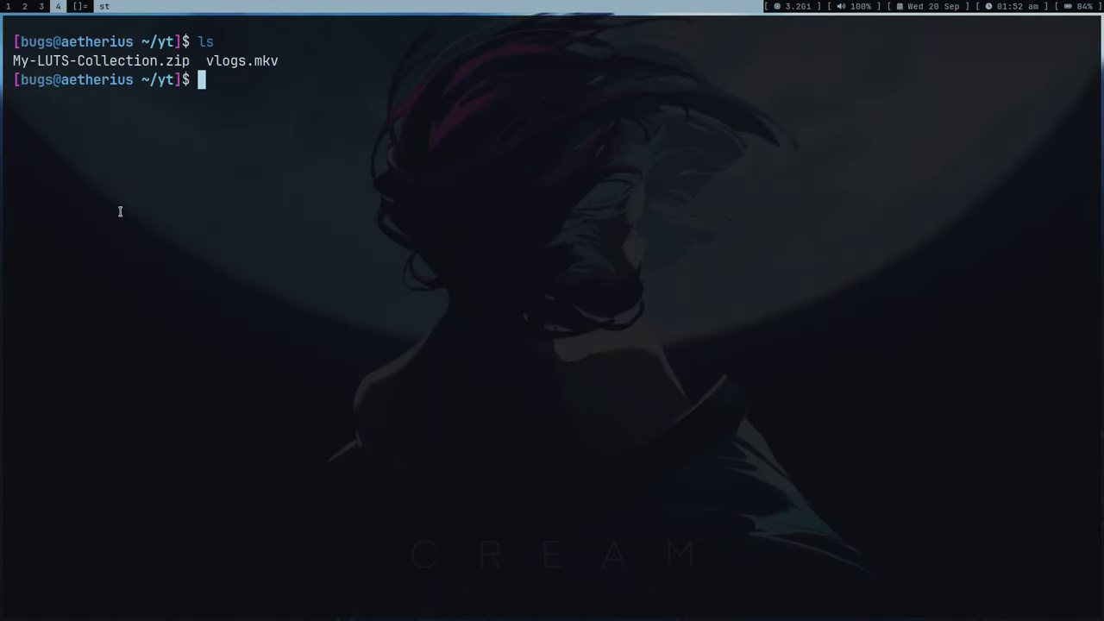
pyautogui.hotkey('ctrl', 'shift', 'pageup')
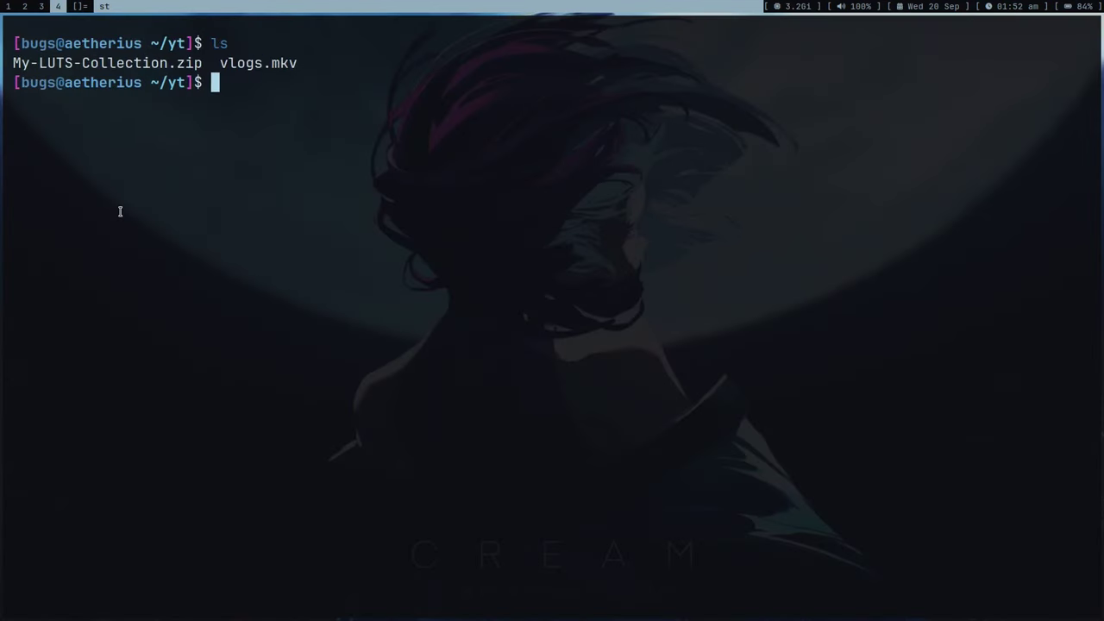
pyautogui.hotkey('ctrl', 'shift', 'pageup')
pyautogui.hotkey('ctrl', 'shift', 'pageup')
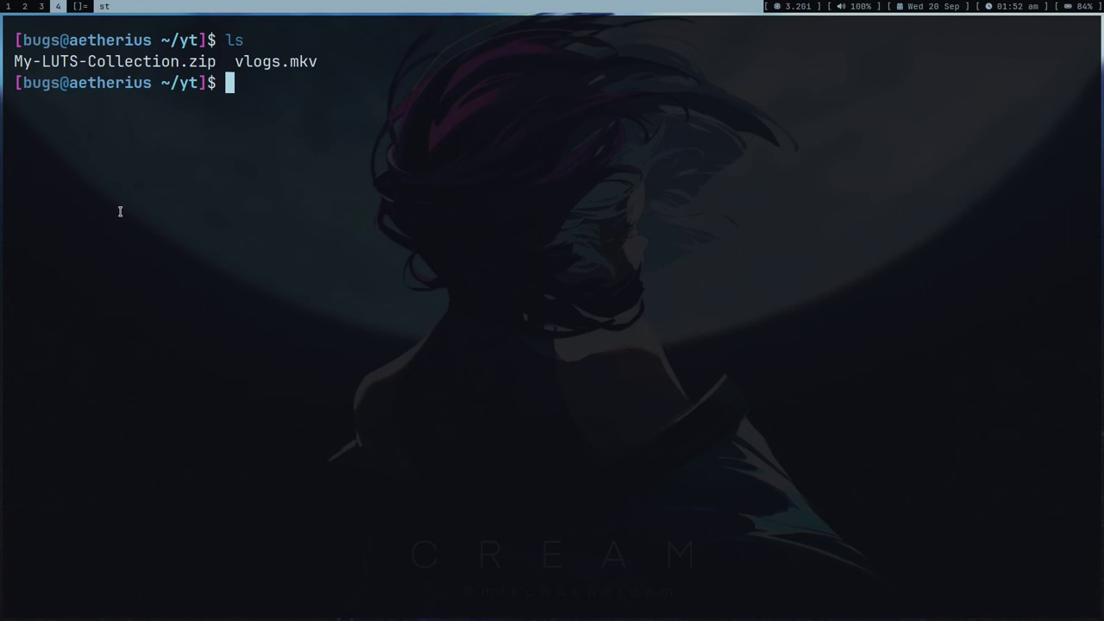
pyautogui.write('unzip')
pyautogui.press('Tab')
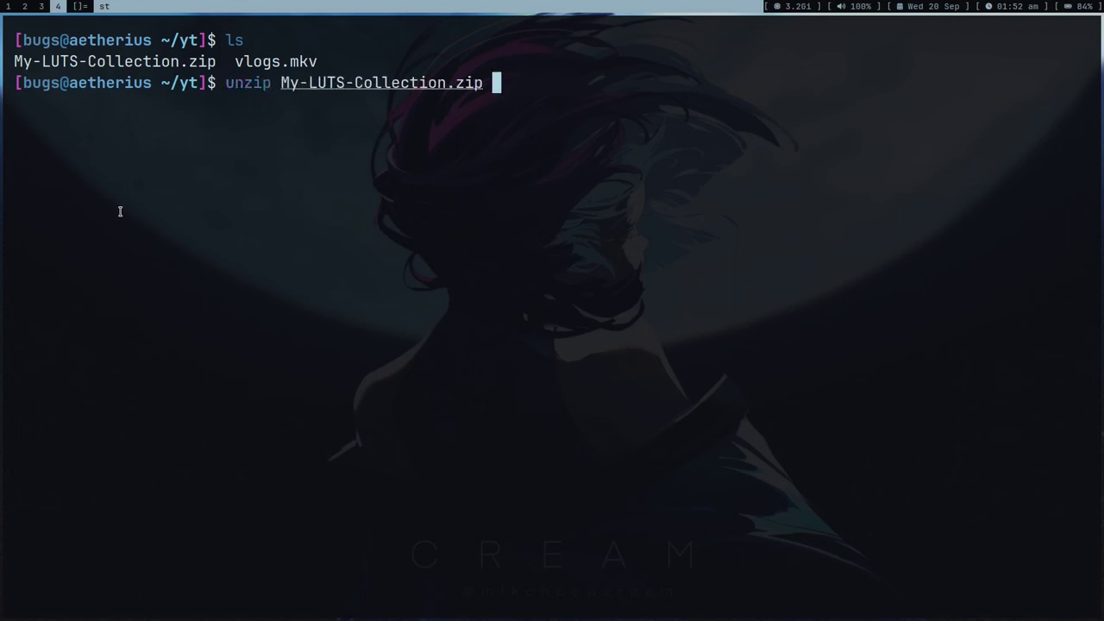
pyautogui.hotkey('ctrl', 'l')
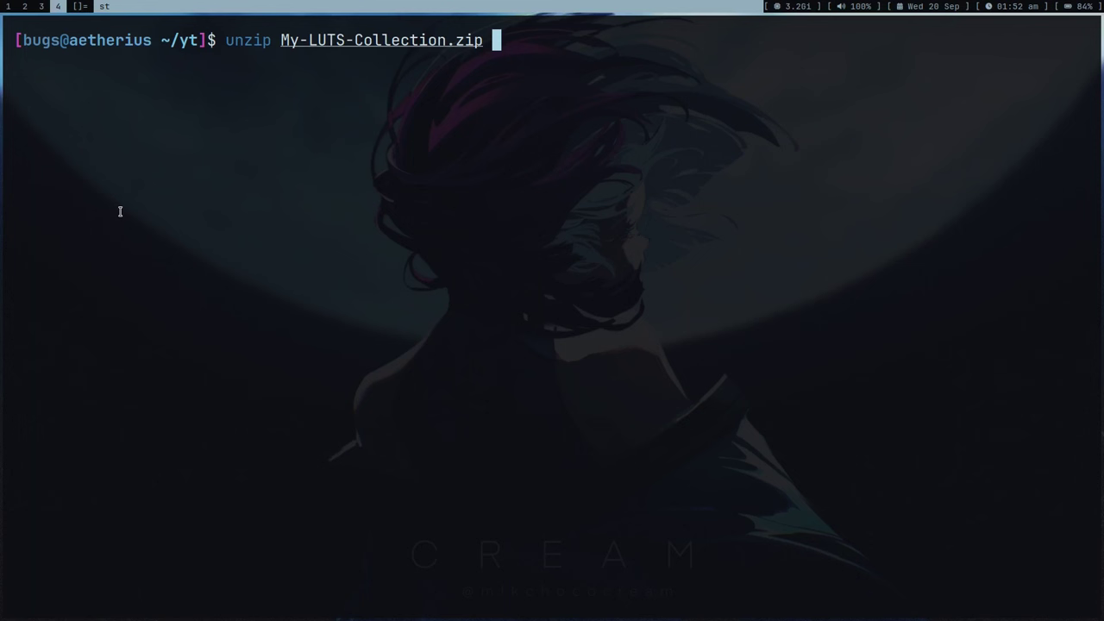
# Step: Extract My-LUTS-Collection.zip and list the folder to see the new LUTS folder
pyautogui.press('Return')
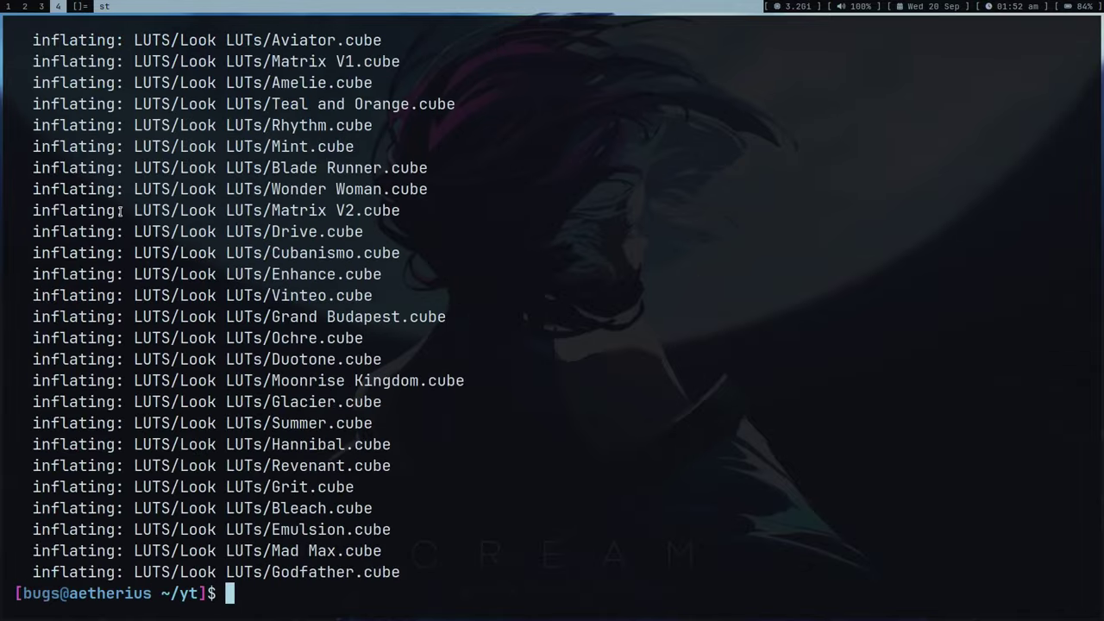
pyautogui.write('ls')
pyautogui.press('Return')
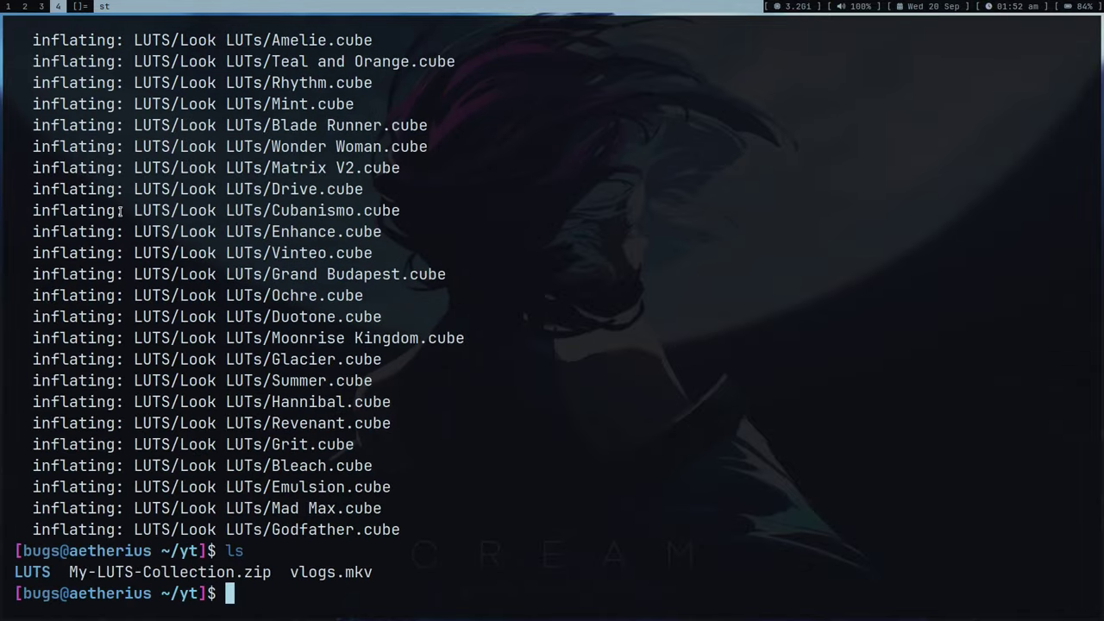
# Step: Move into the LUTS folder and print its path
pyautogui.doubleClick(32, 572)
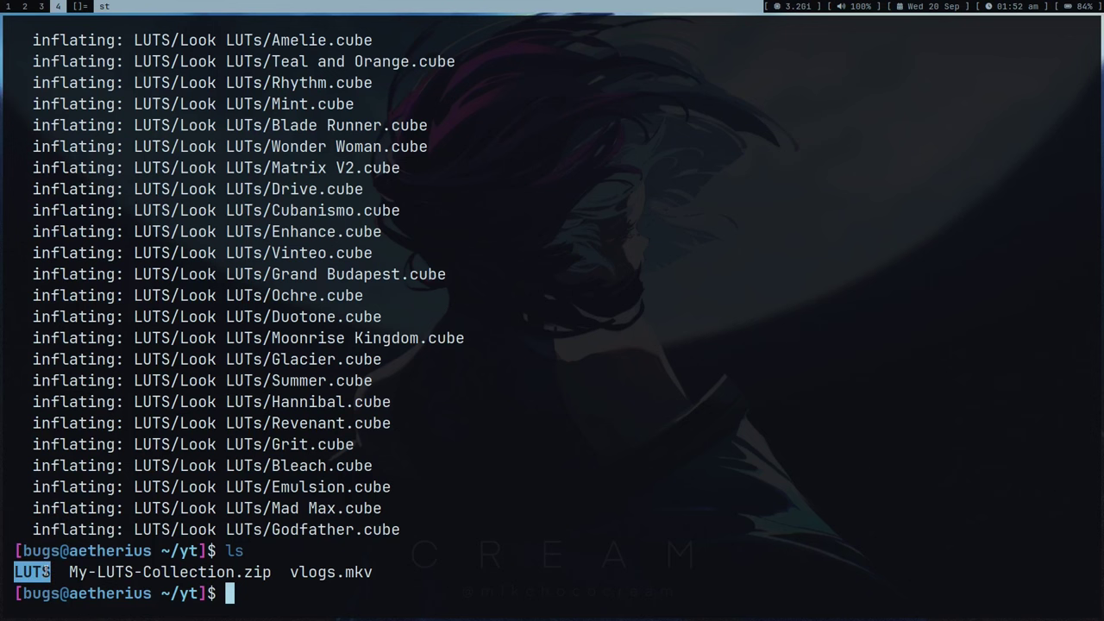
pyautogui.write('cd LUTS/')
pyautogui.hotkey('ctrl', 'l')
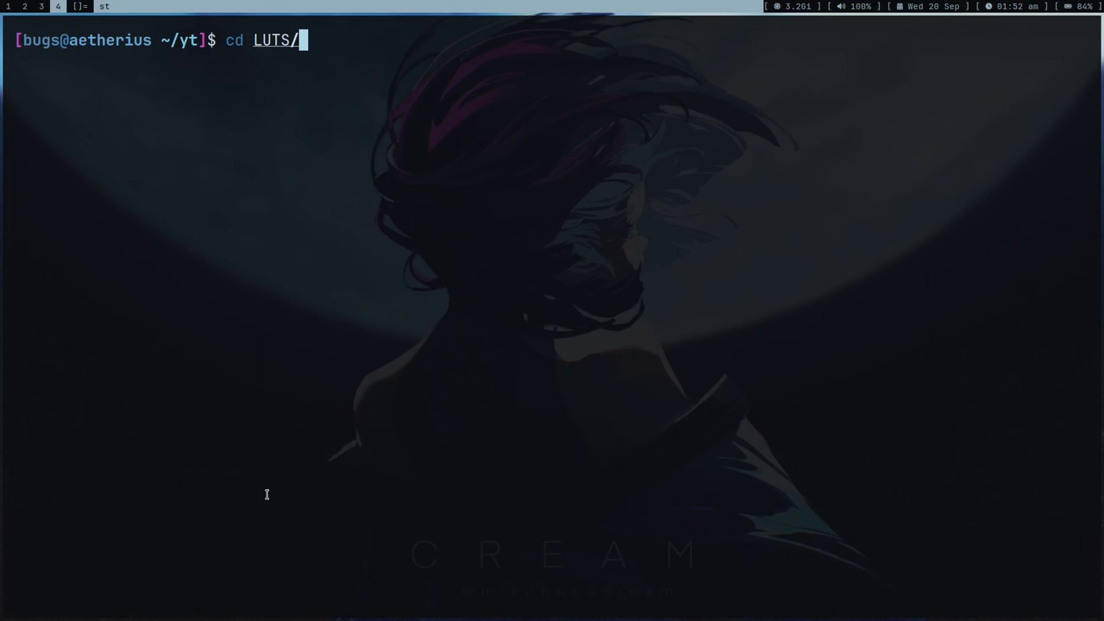
pyautogui.press('BackSpace')
pyautogui.press('Return')
pyautogui.write('pw')
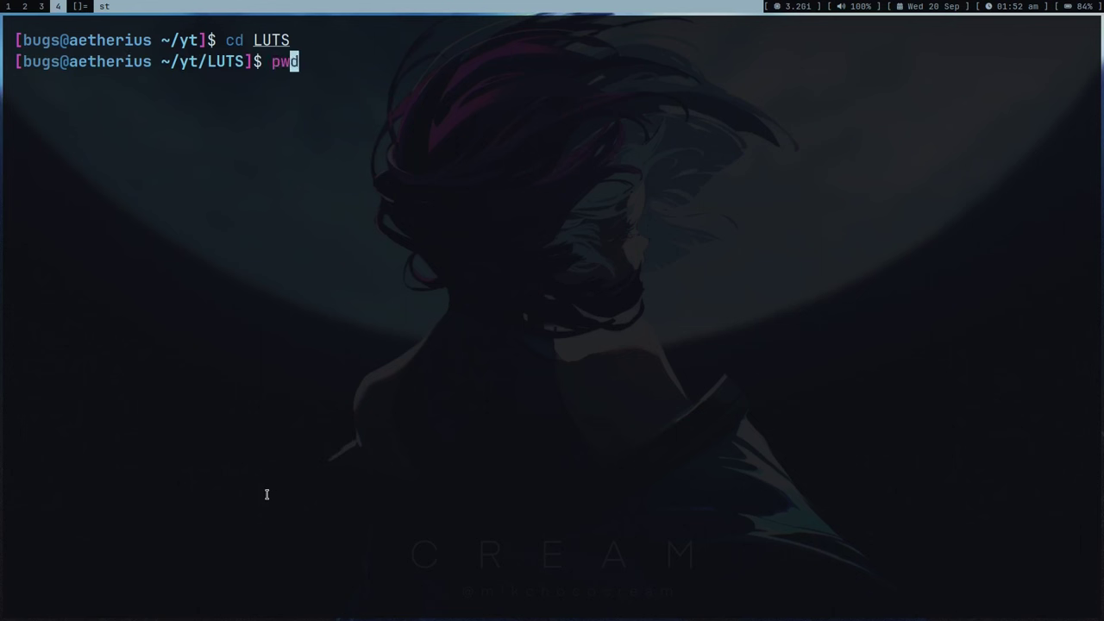
pyautogui.write('d')
pyautogui.press('Return')
# Step: List LUTS, showing Film Emulation, Log to Rec709, Look LUTs and Preston LUTS
pyautogui.write('ls')
pyautogui.press('Return')
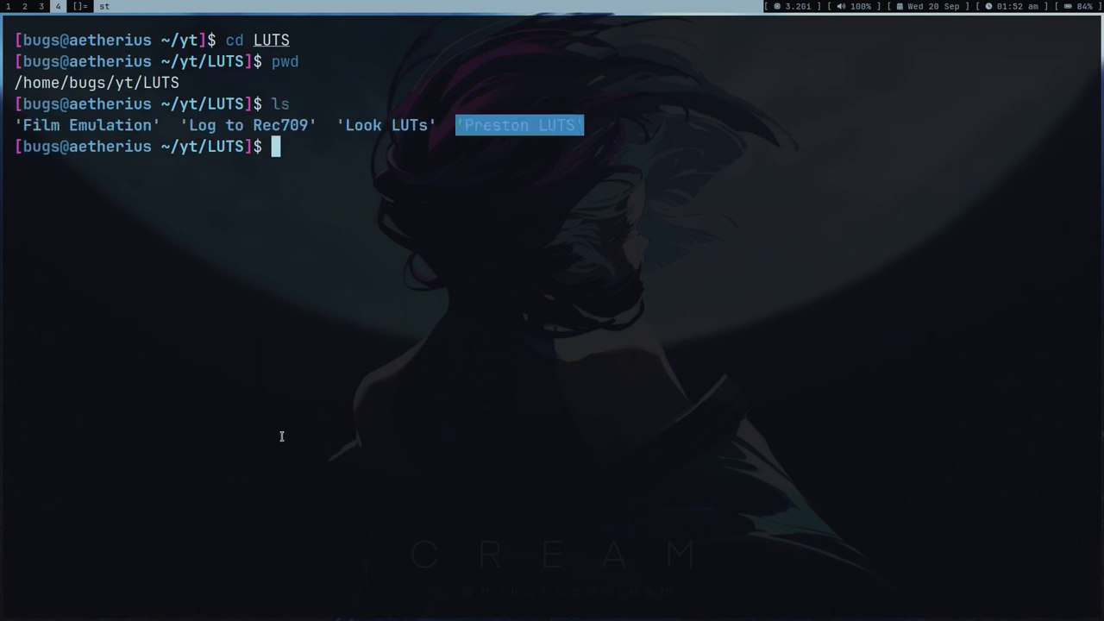
pyautogui.tripleClick(403, 125)
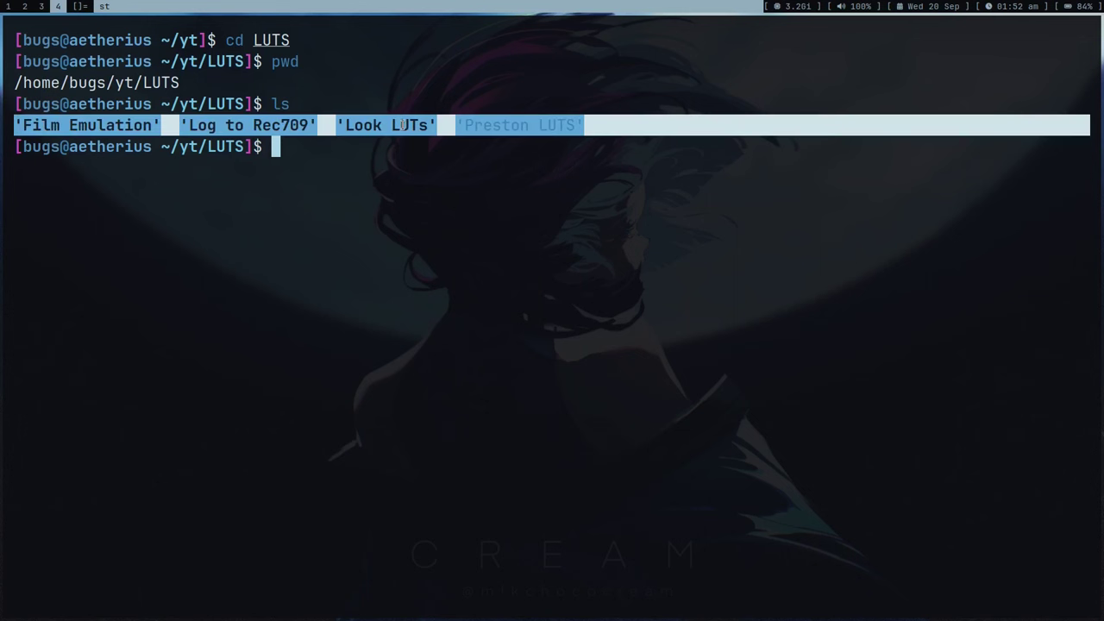
pyautogui.click(403, 125)
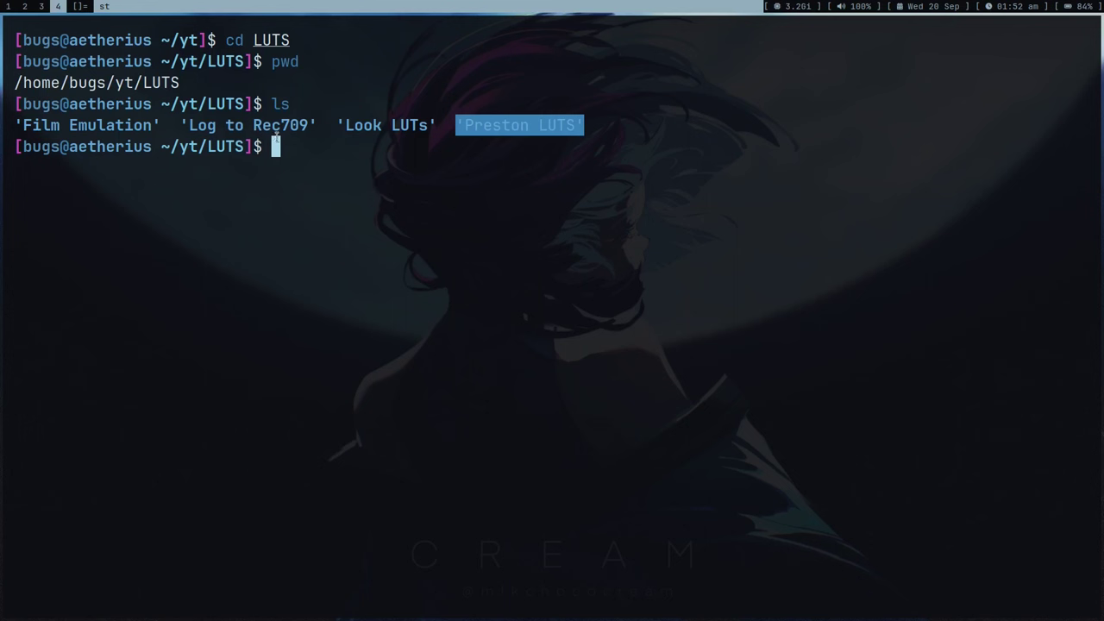
pyautogui.doubleClick(285, 126)
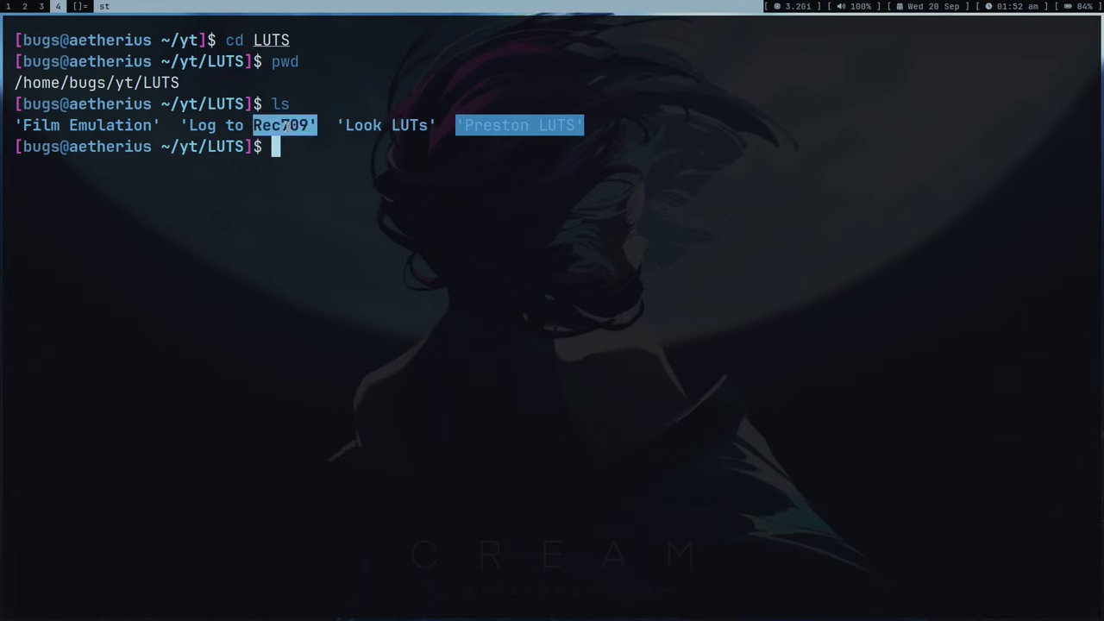
pyautogui.press('super+3')
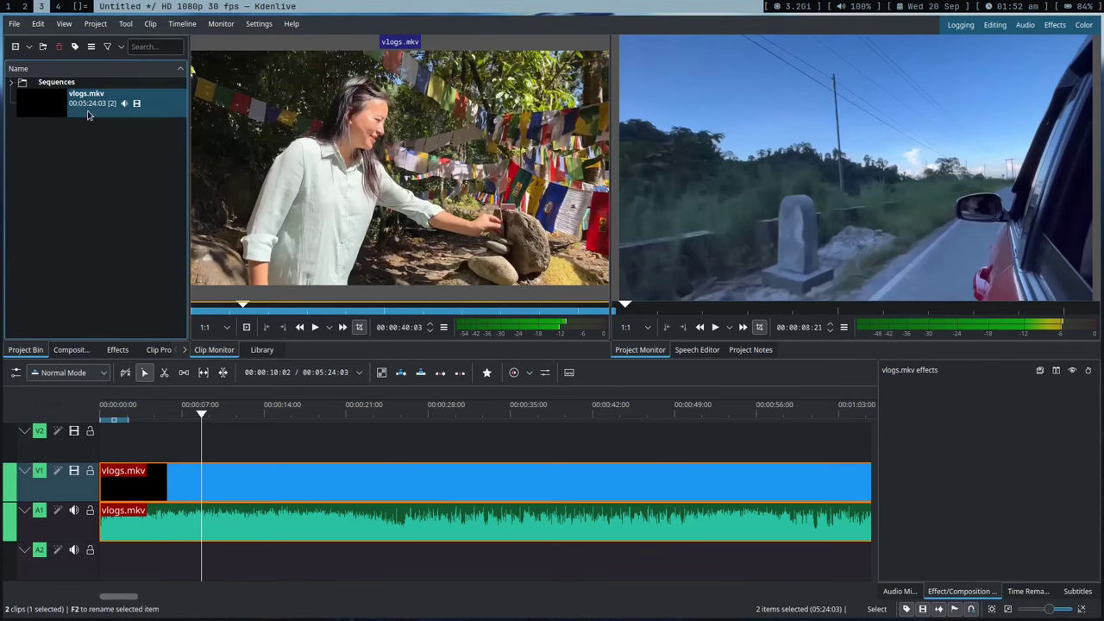
# Step: Search the effects for 'LUT' and drop Apply LUT onto vlogs.mkv, giving the default BLUE_TINT grade
pyautogui.click(117, 349)
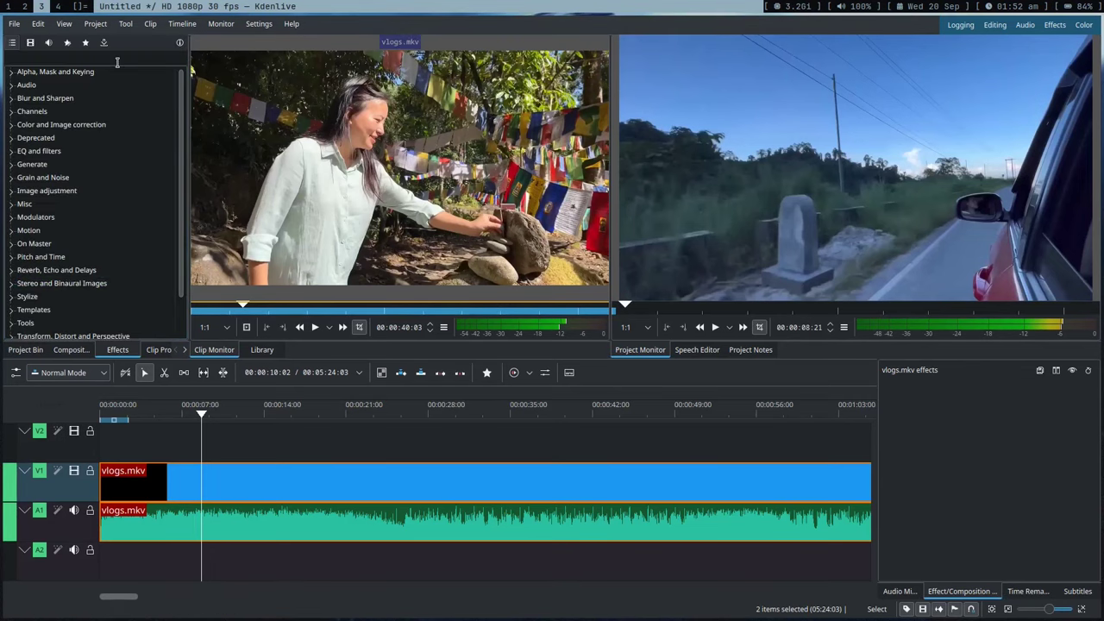
pyautogui.click(118, 59)
pyautogui.write('LUT')
pyautogui.click(74, 90)
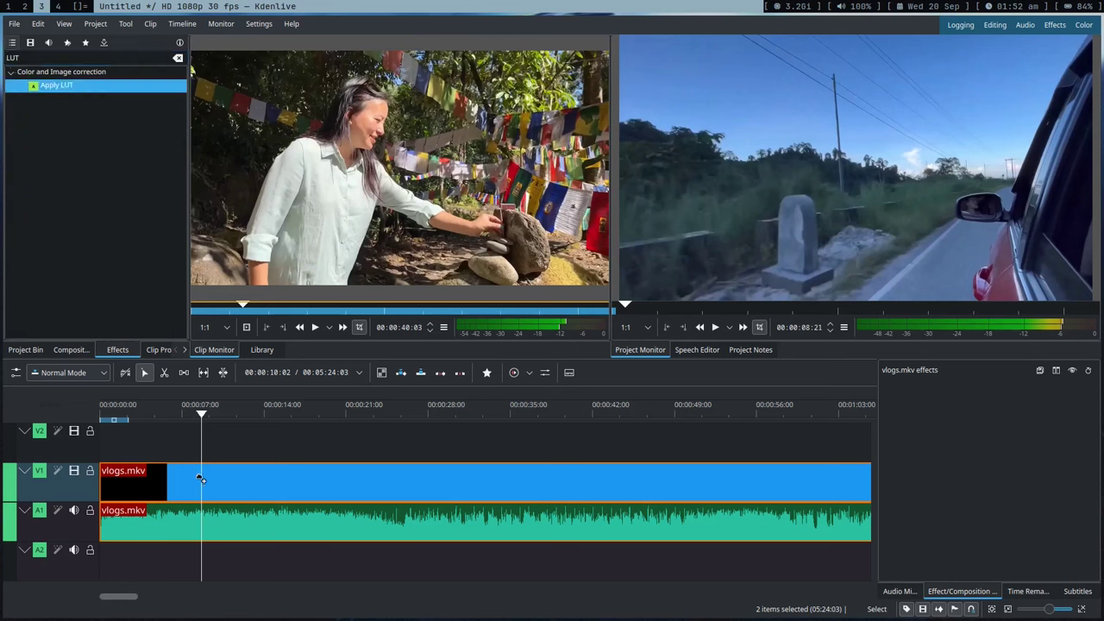
pyautogui.moveTo(208, 492); pyautogui.dragTo(230, 490)
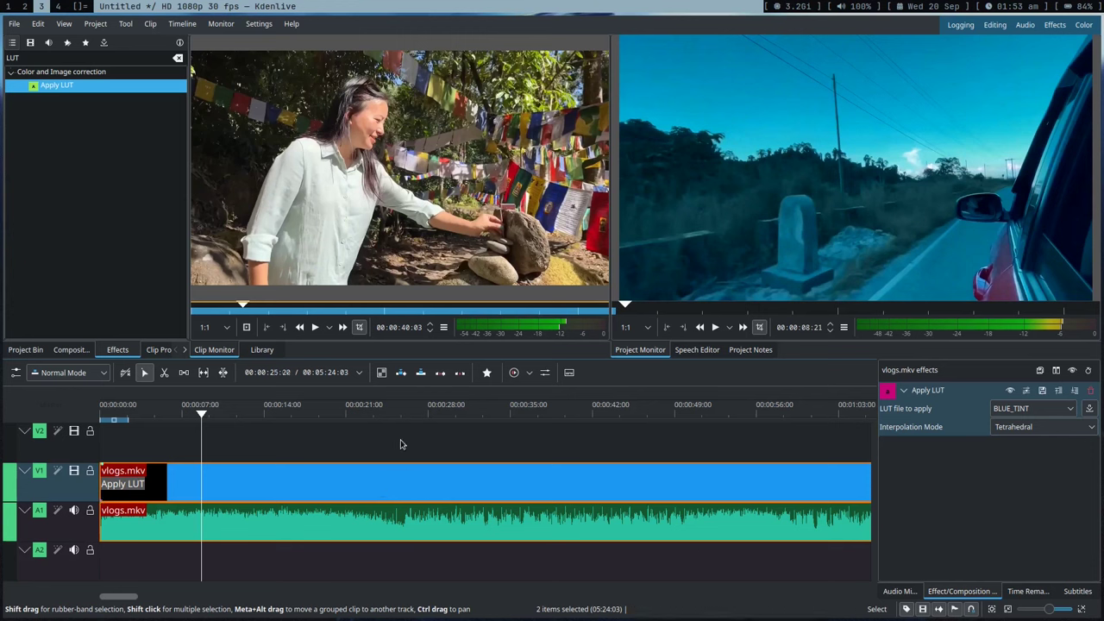
pyautogui.click(413, 412)
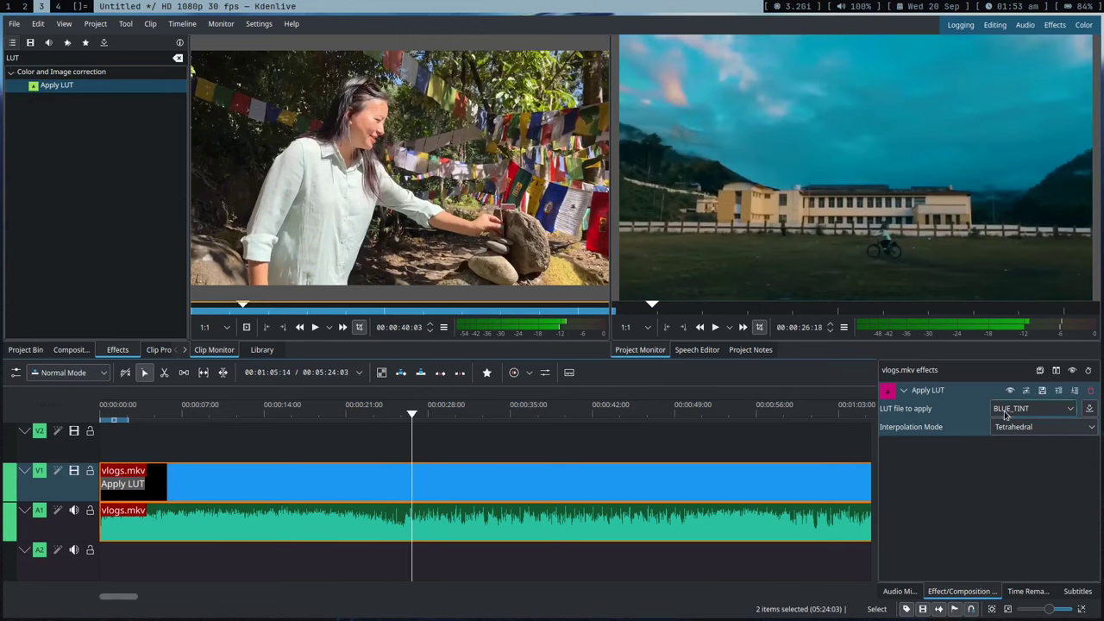
pyautogui.click(1005, 412)
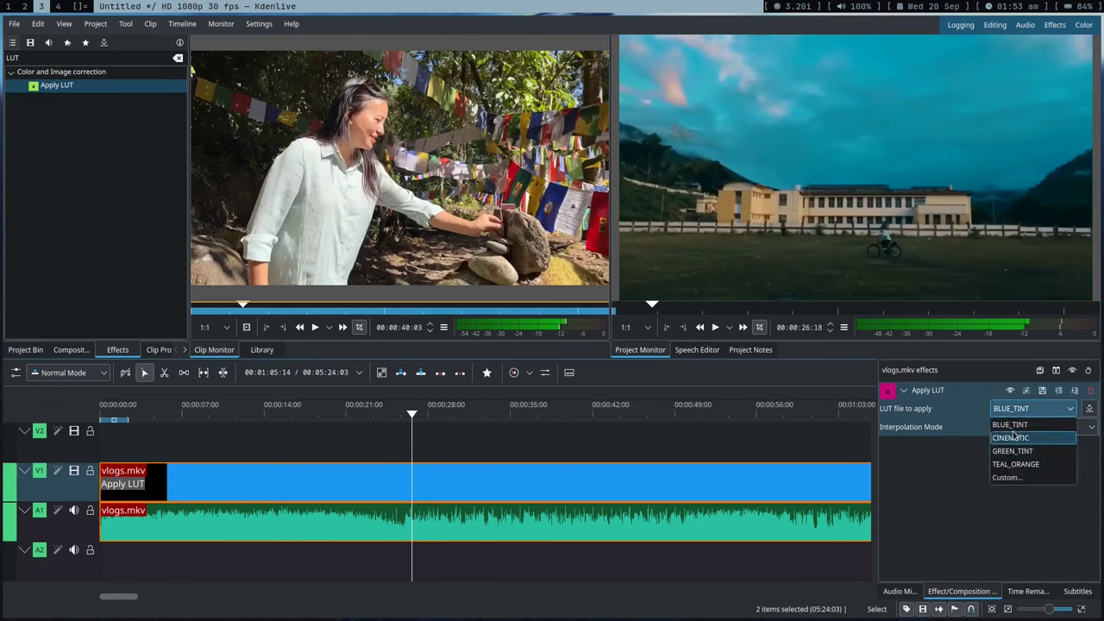
# Step: Try the CINEMATIC LUT, then switch to GREEN_TINT and scrub the playhead to check the grade
pyautogui.click(1011, 438)
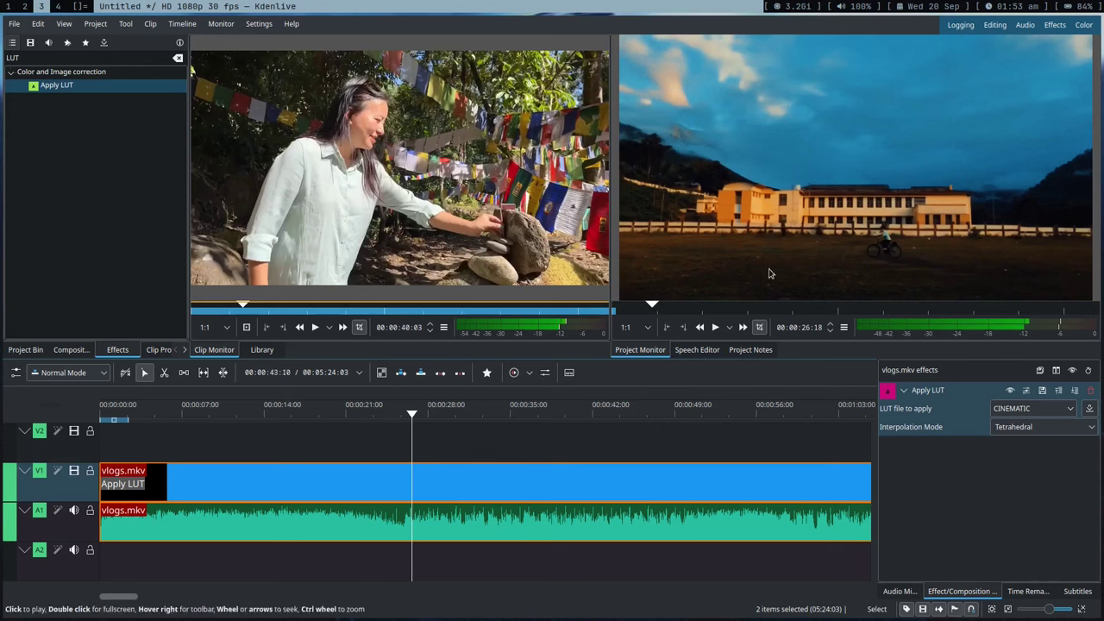
pyautogui.click(1001, 411)
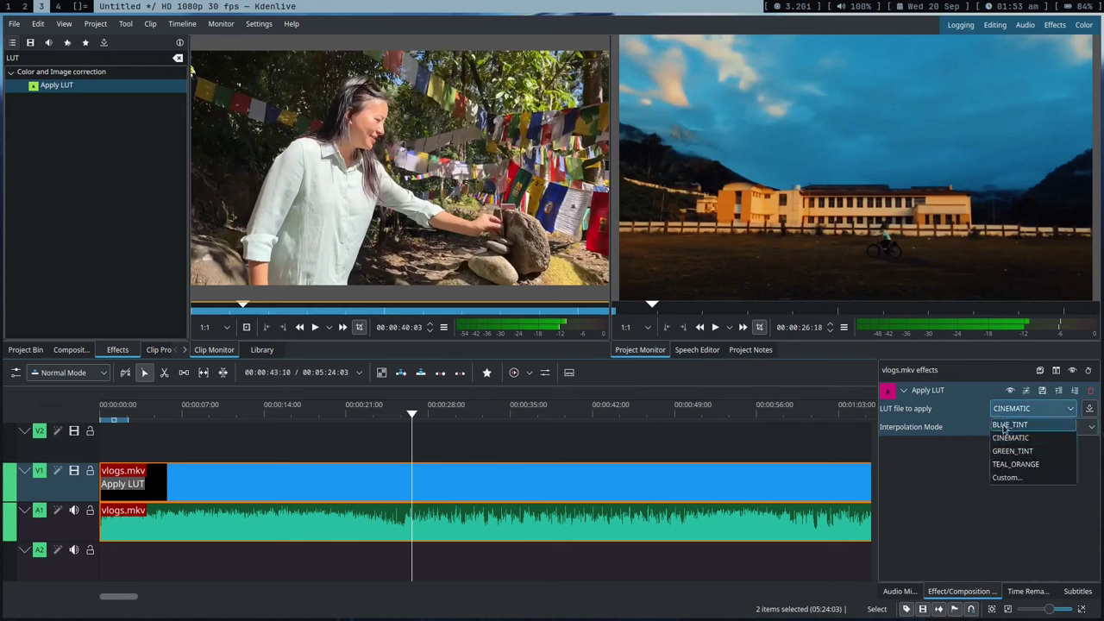
pyautogui.click(1012, 451)
pyautogui.click(577, 415)
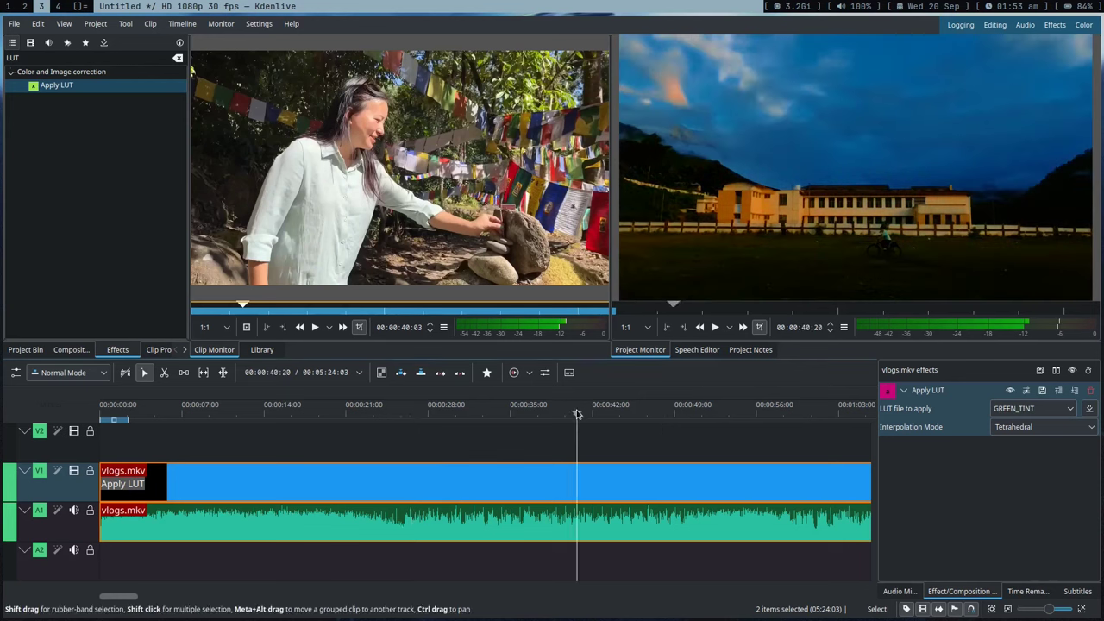
pyautogui.moveTo(577, 415); pyautogui.dragTo(571, 414)
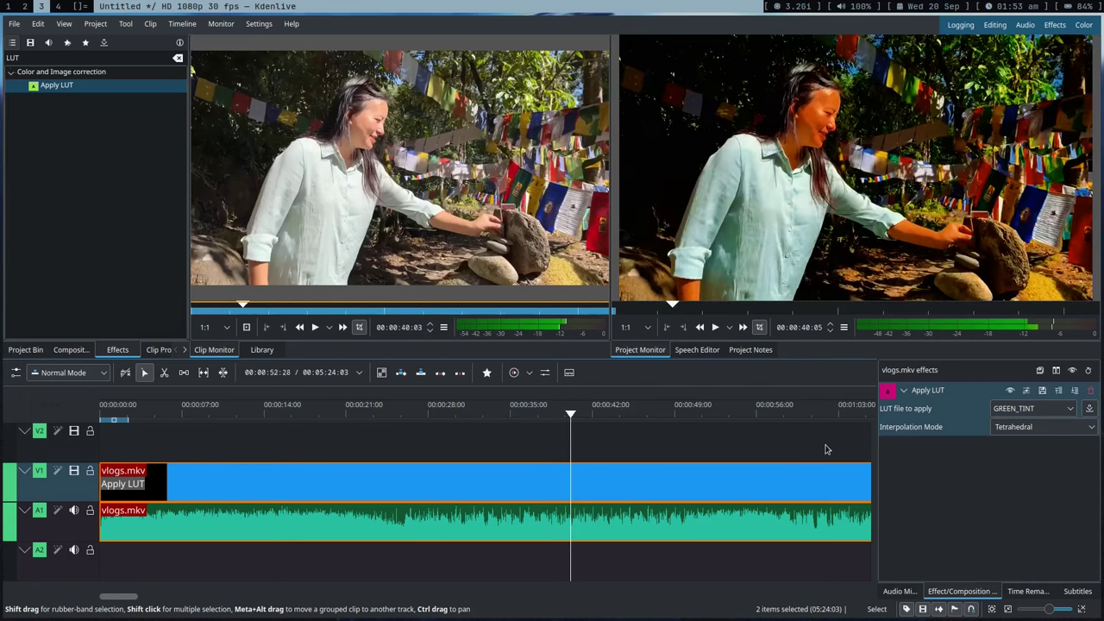
pyautogui.click(1040, 411)
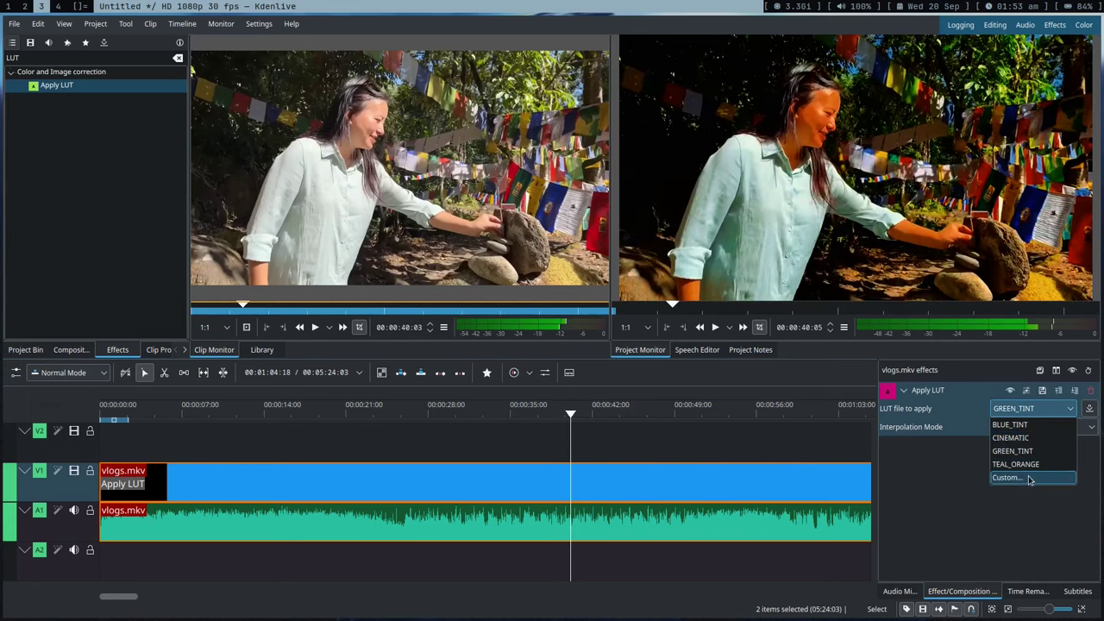
# Step: Load the custom Agfa Portrait XPS 160 LUT from the yt/LUTS/Film Emulation folder
pyautogui.click(1017, 475)
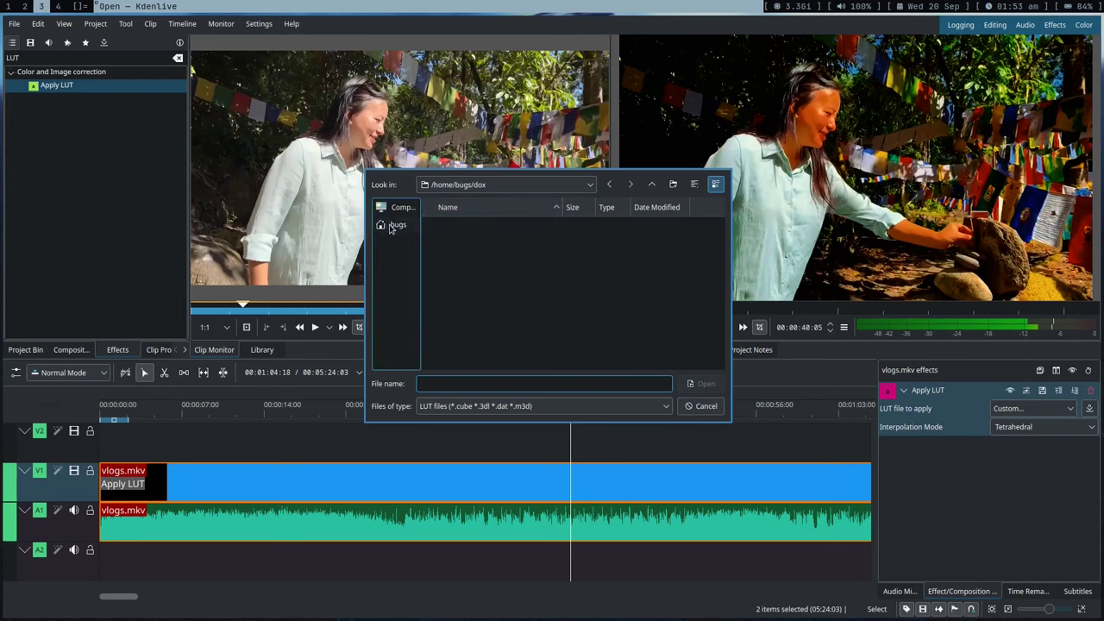
pyautogui.click(394, 225)
pyautogui.scroll(-1, 458, 293)
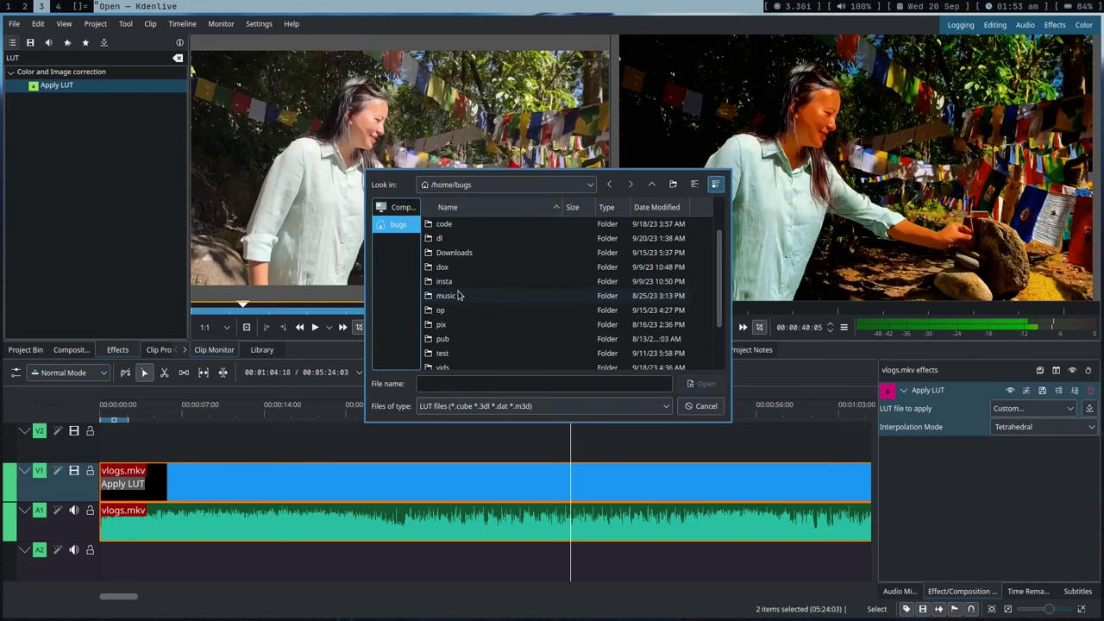
pyautogui.scroll(-2, 460, 296)
pyautogui.doubleClick(451, 342)
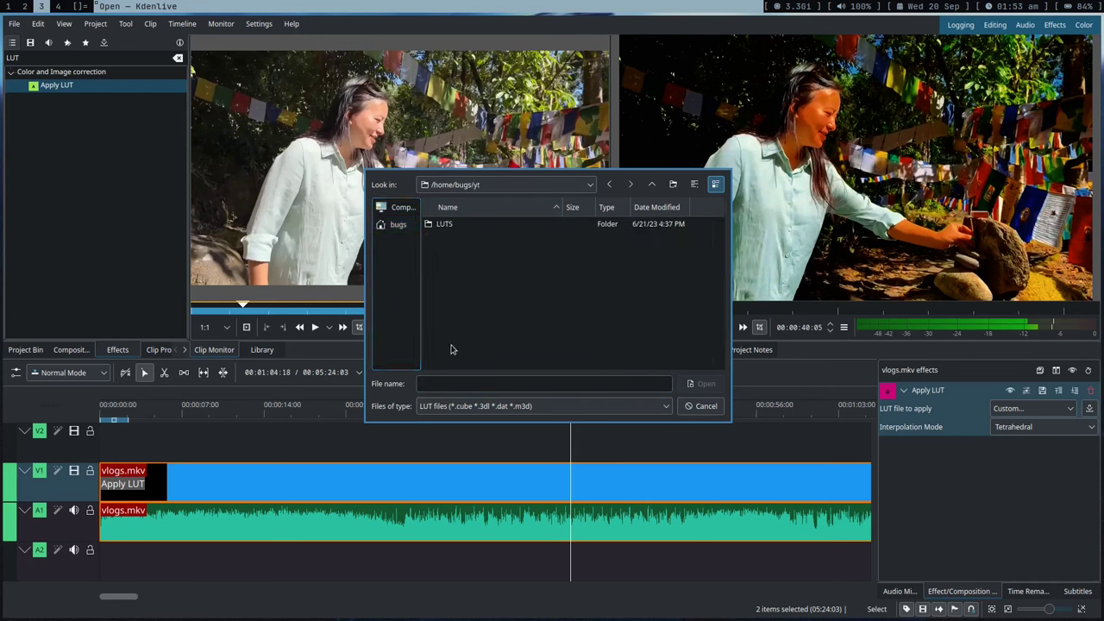
pyautogui.doubleClick(474, 226)
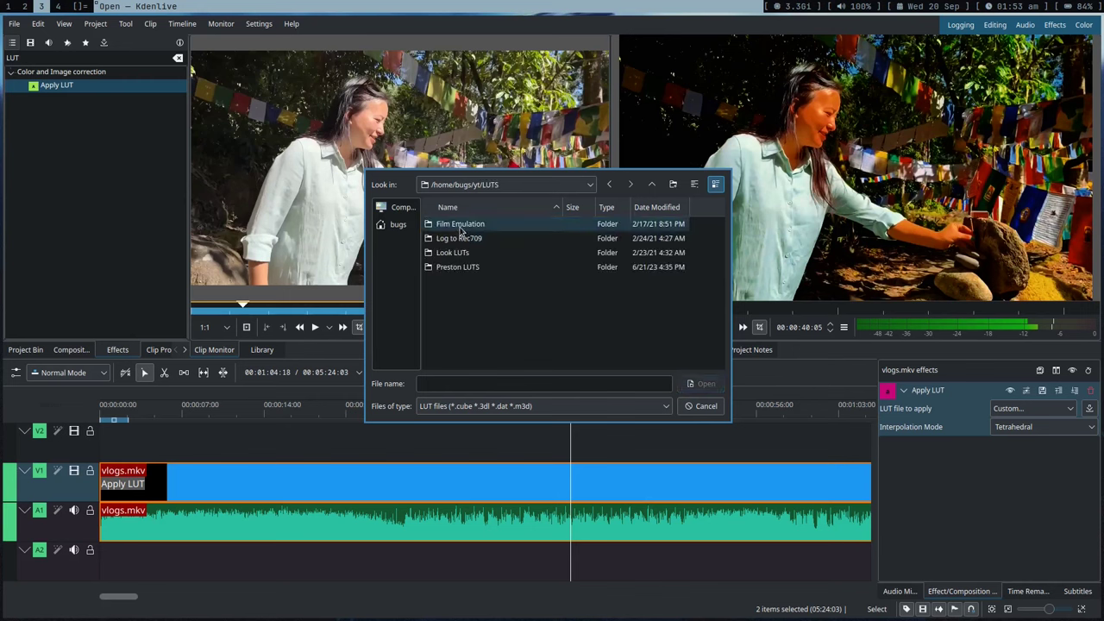
pyautogui.doubleClick(461, 224)
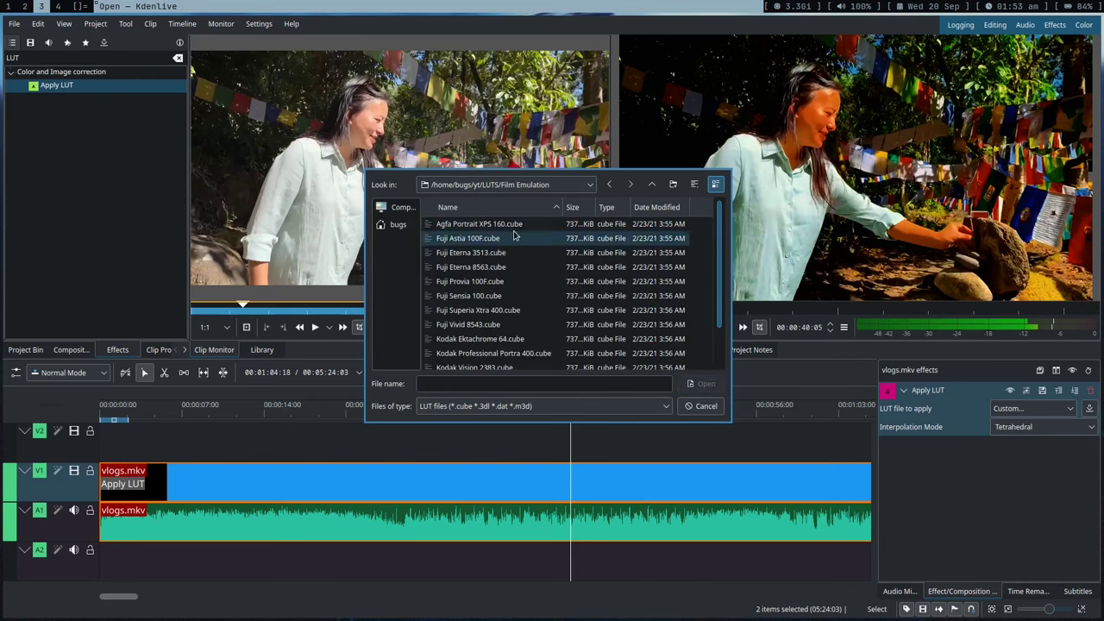
pyautogui.doubleClick(498, 224)
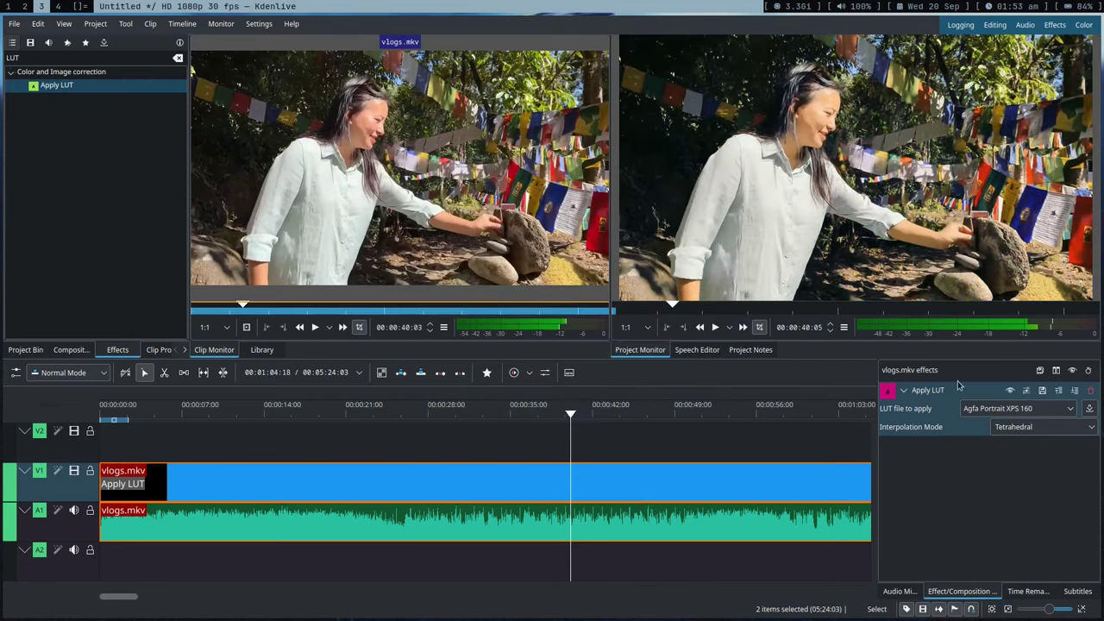
# Step: Switch the LUT to Fuji Superia Xtra 400 and preview the underwater scene with vlogs.mkv selected
pyautogui.click(971, 405)
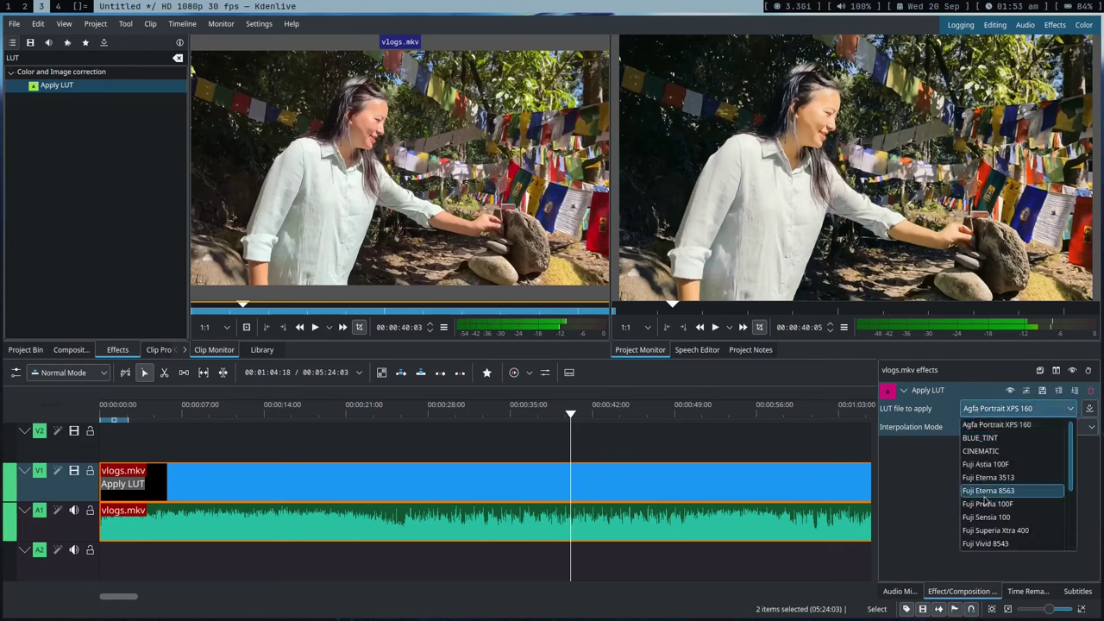
pyautogui.scroll(-3, 985, 501)
pyautogui.scroll(1, 987, 506)
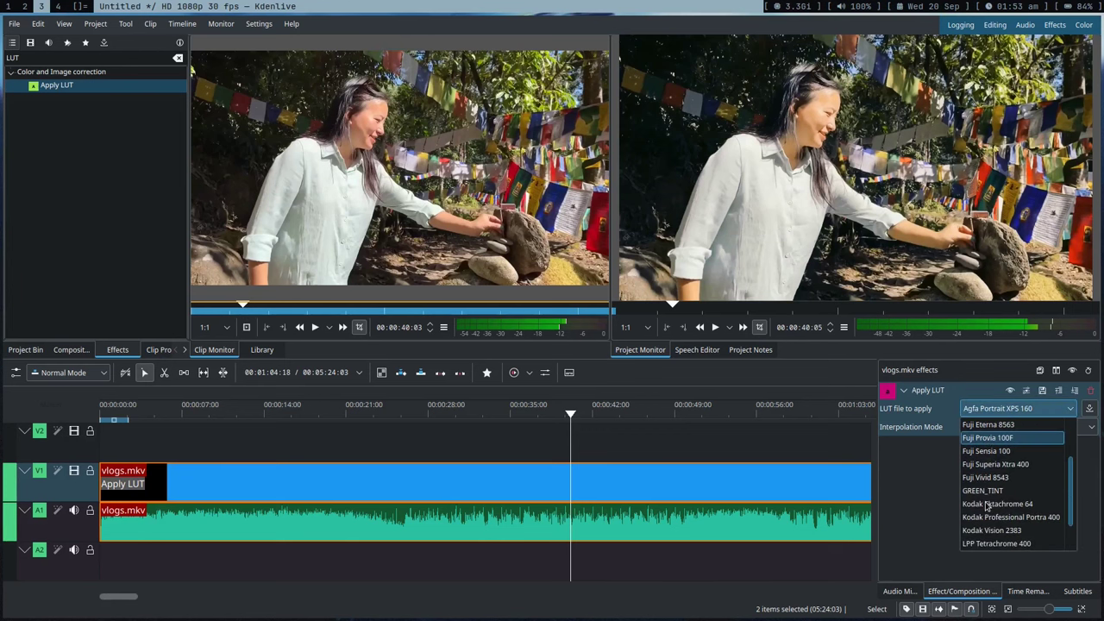
pyautogui.click(983, 491)
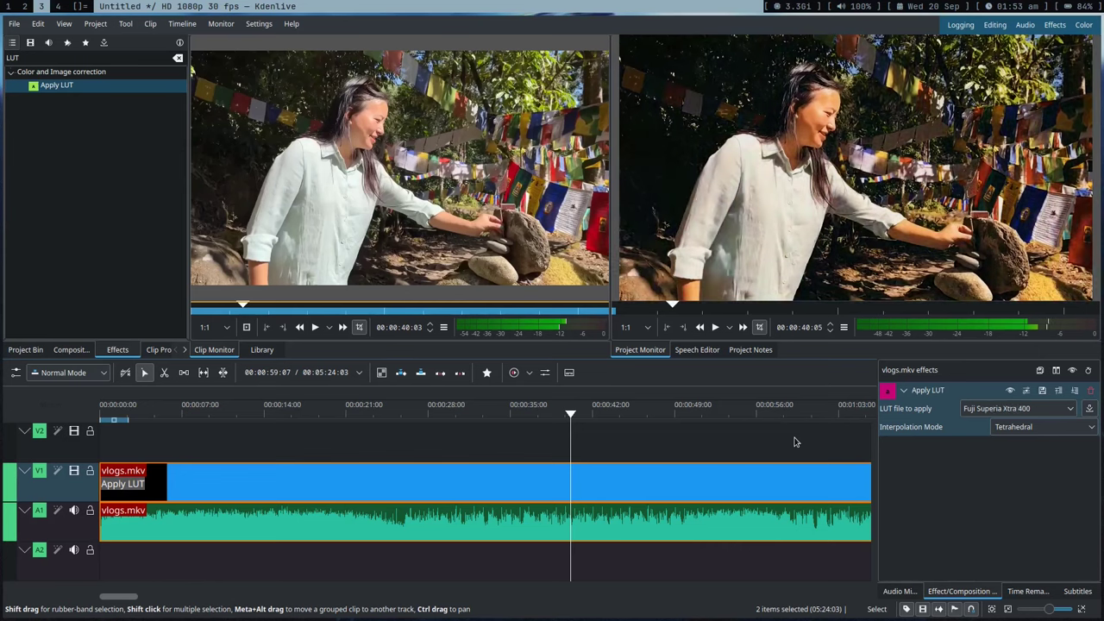
pyautogui.click(734, 445)
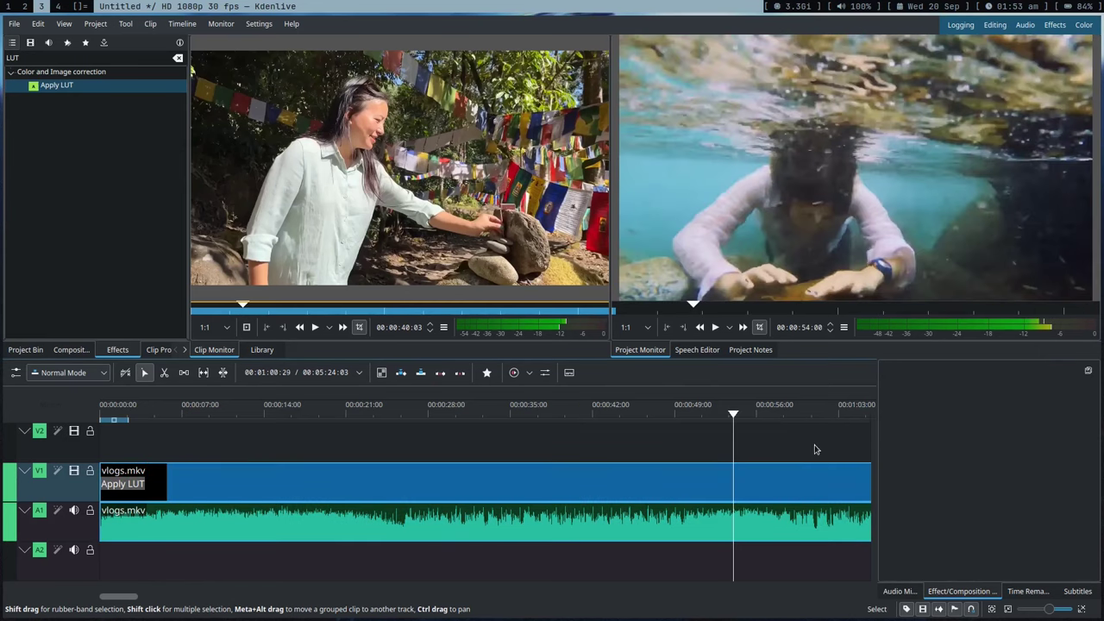
pyautogui.click(783, 481)
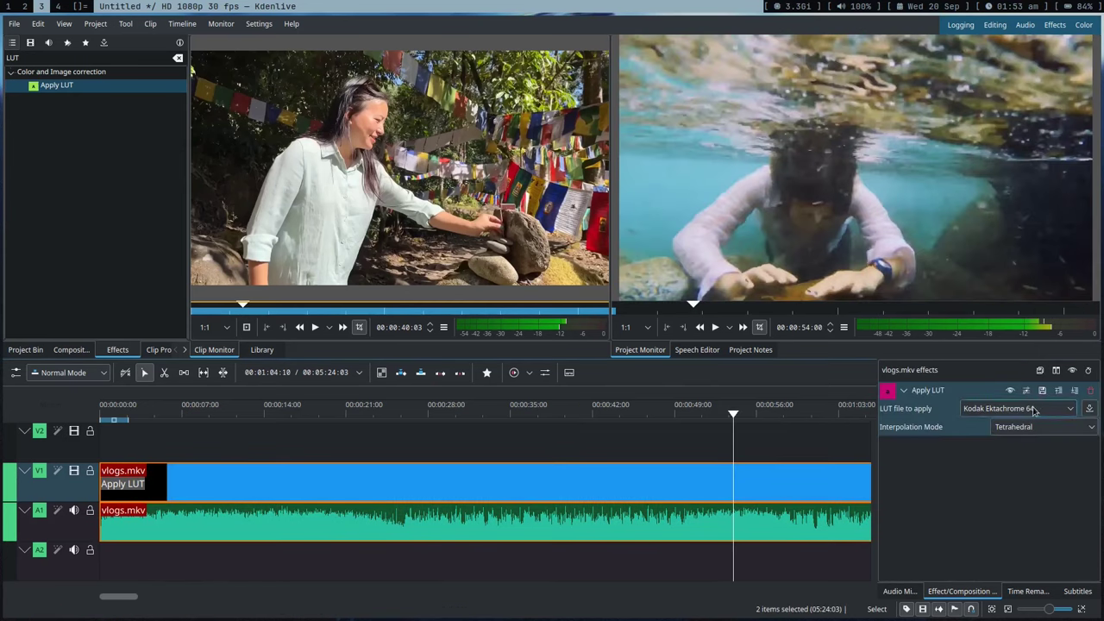
# Step: Apply Fuji Eterna 8563, then step through neighbouring film-emulation LUTs like Fuji Provia 100F to compare looks
pyautogui.click(1031, 409)
pyautogui.click(1005, 466)
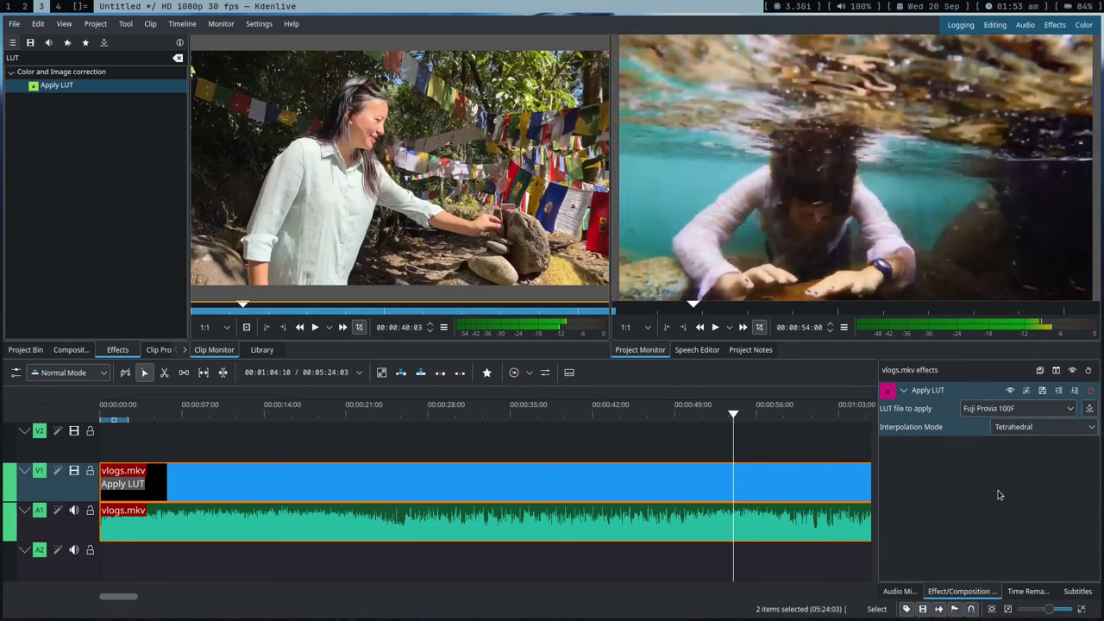
pyautogui.press('Up')
pyautogui.press('Up')
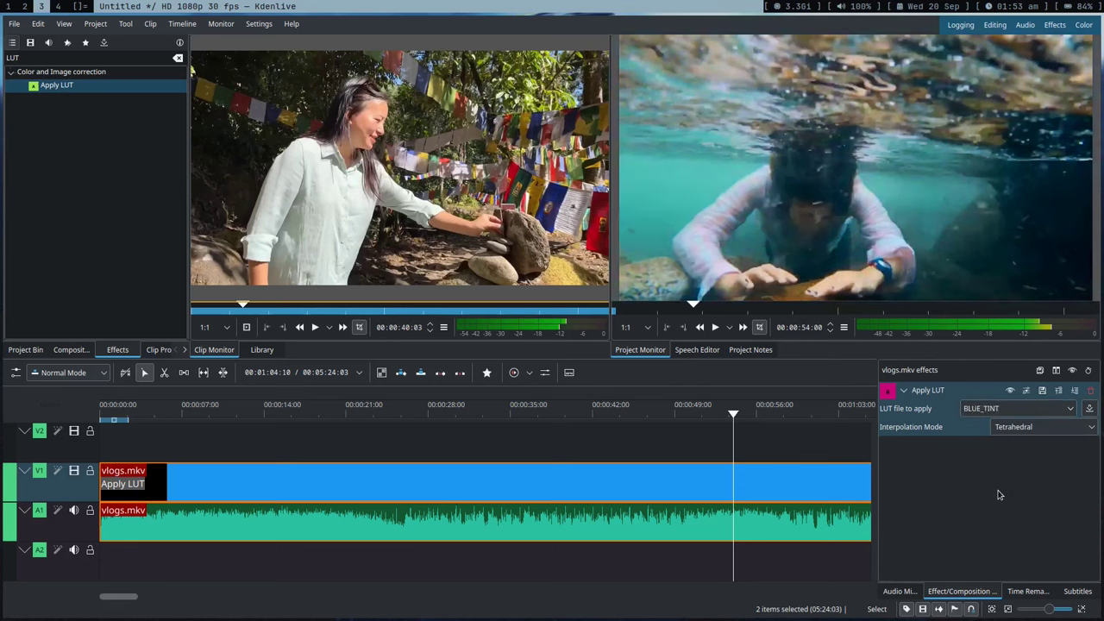
pyautogui.press('Up')
pyautogui.press('Down')
pyautogui.press('Down')
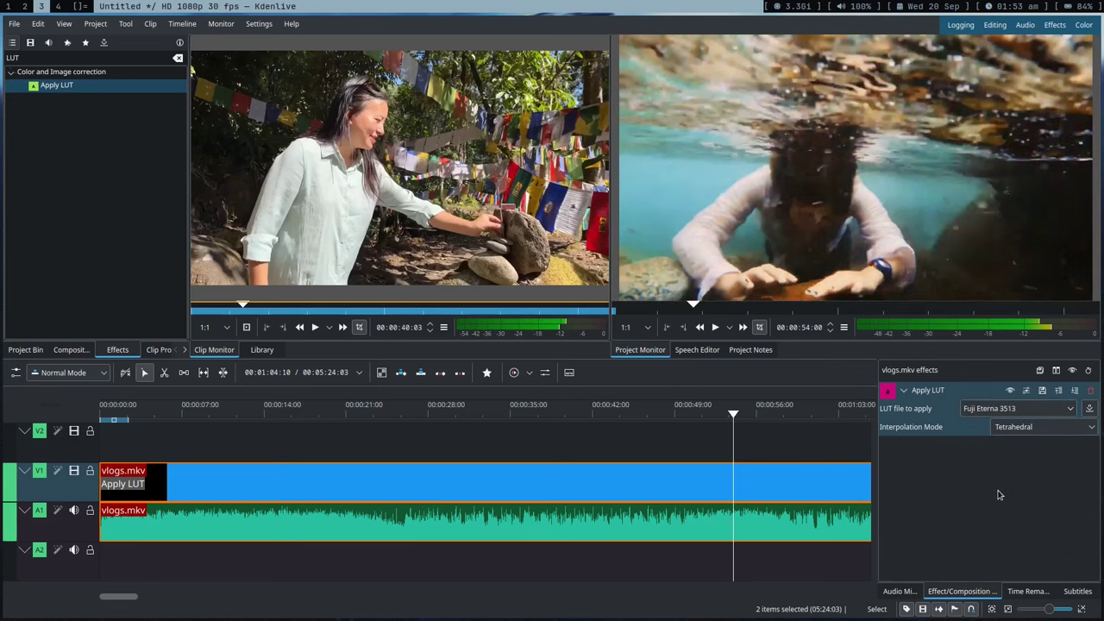
pyautogui.press('Down')
pyautogui.press('Down')
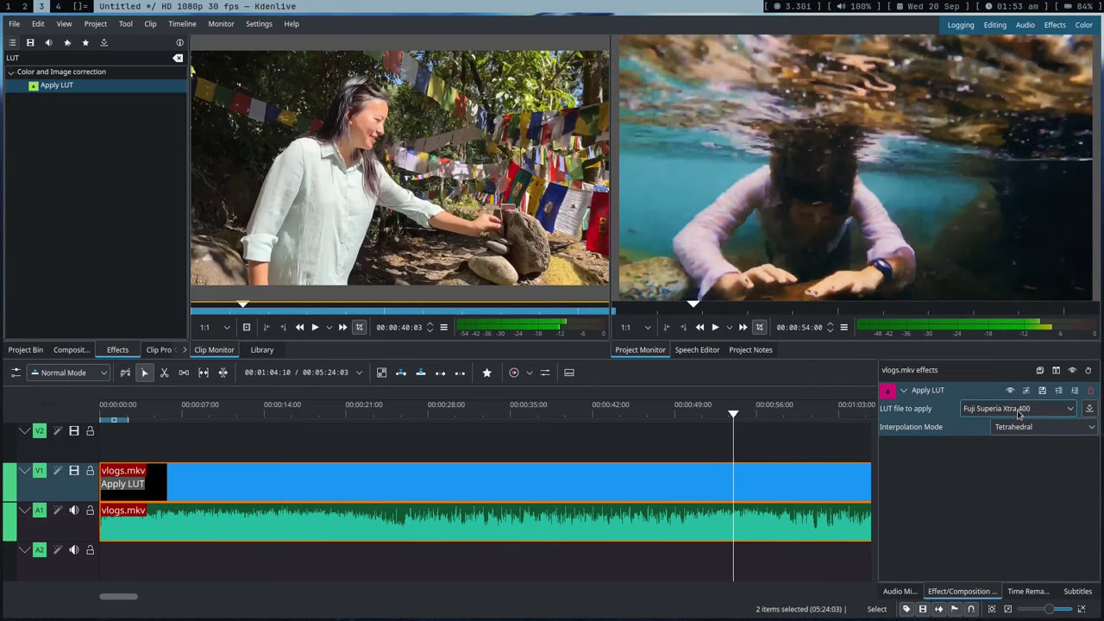
pyautogui.click(1018, 409)
pyautogui.scroll(-2, 1001, 536)
# Step: Load the Canon Log2 LUT from the Log to Rec709 folder as a custom file
pyautogui.click(1001, 542)
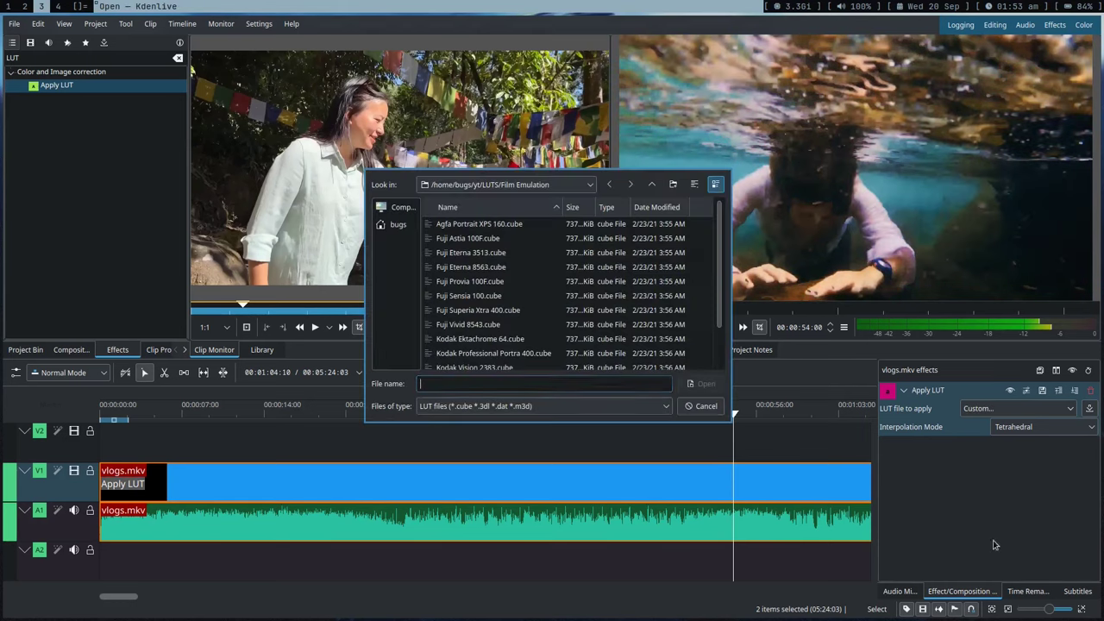
pyautogui.click(650, 183)
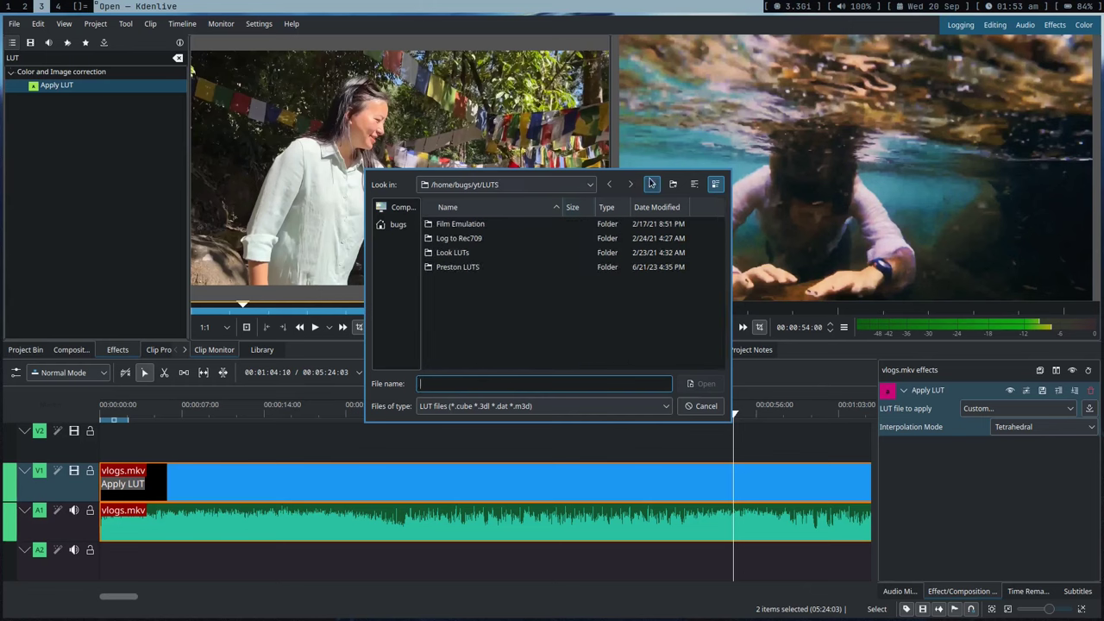
pyautogui.doubleClick(459, 239)
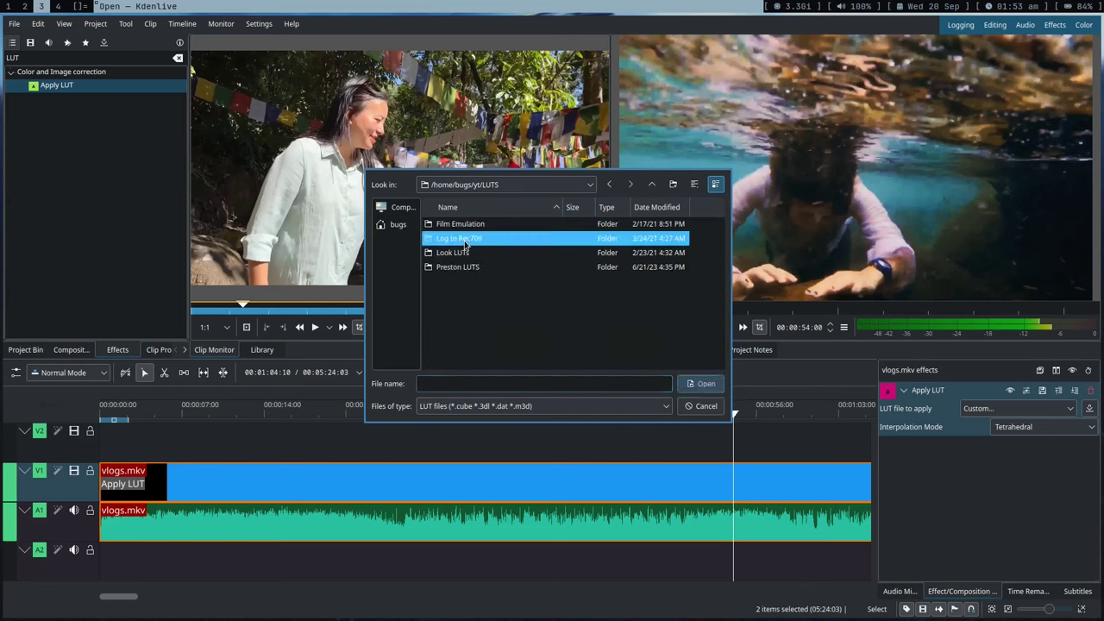
pyautogui.doubleClick(483, 295)
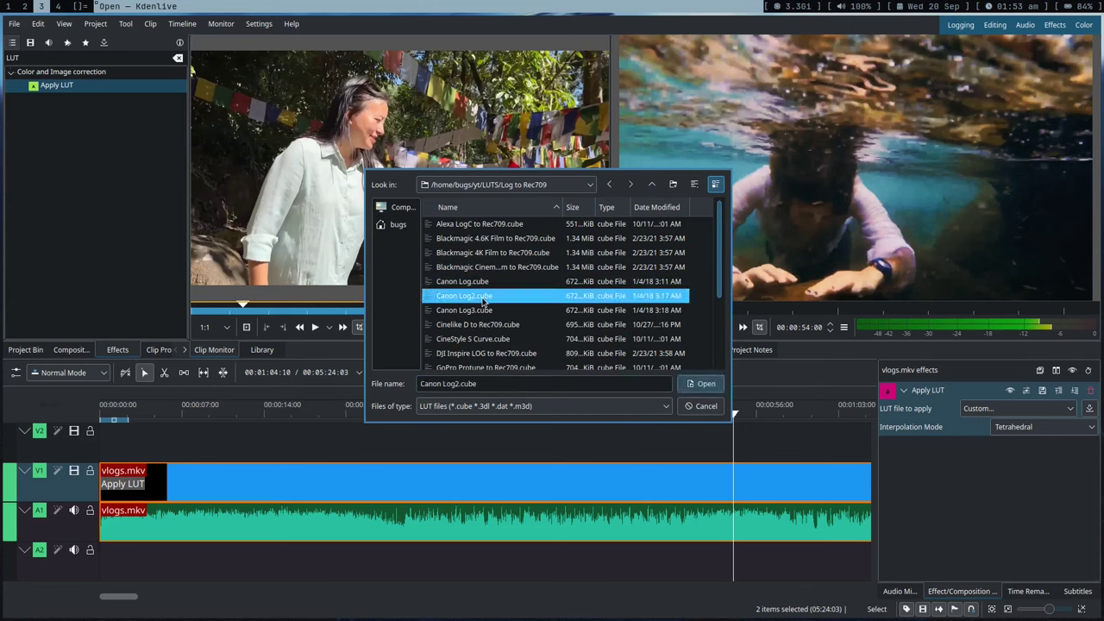
# Step: Apply Sony SLog3, then step up the LUT list, ending on DJI Inspire LOG to Rec709
pyautogui.click(947, 414)
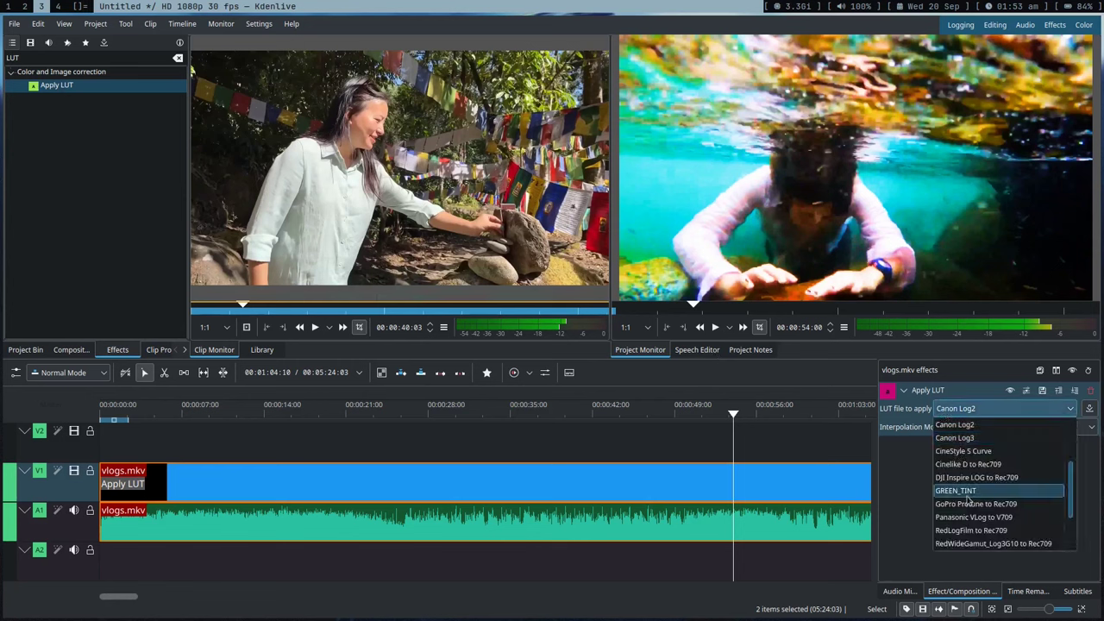
pyautogui.scroll(5, 978, 496)
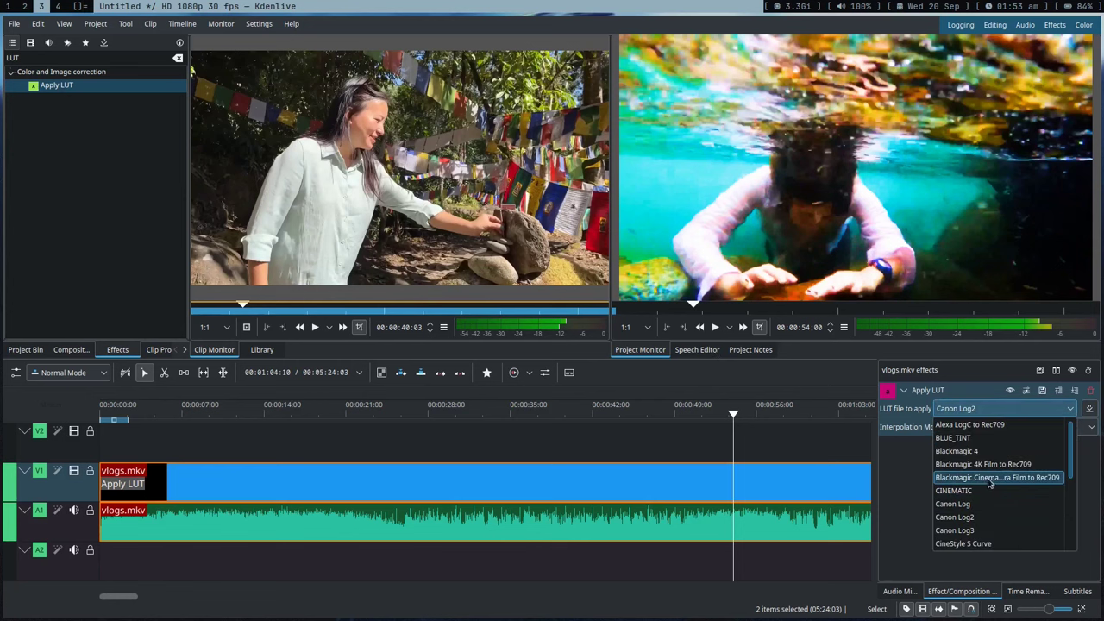
pyautogui.scroll(-10, 989, 484)
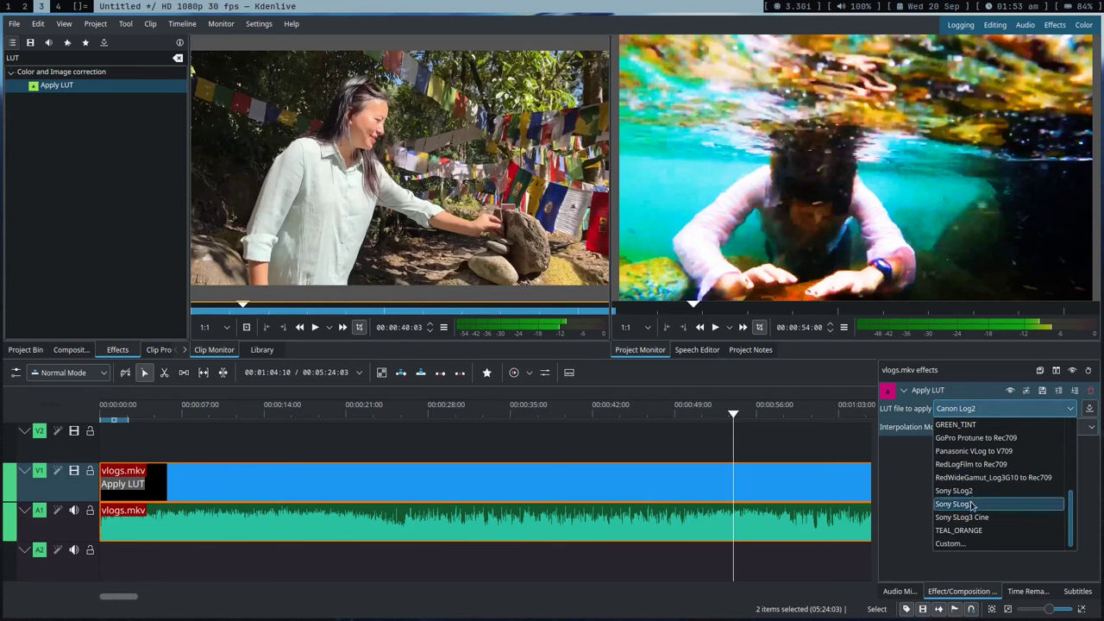
pyautogui.click(971, 504)
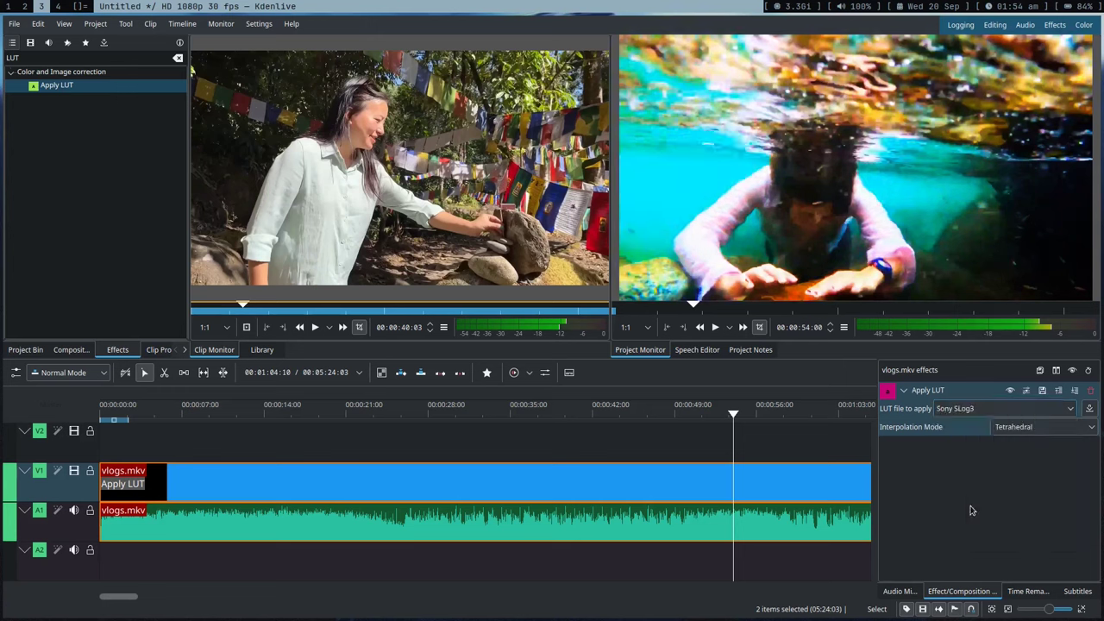
pyautogui.press('Up')
pyautogui.press('Up')
pyautogui.press('Up')
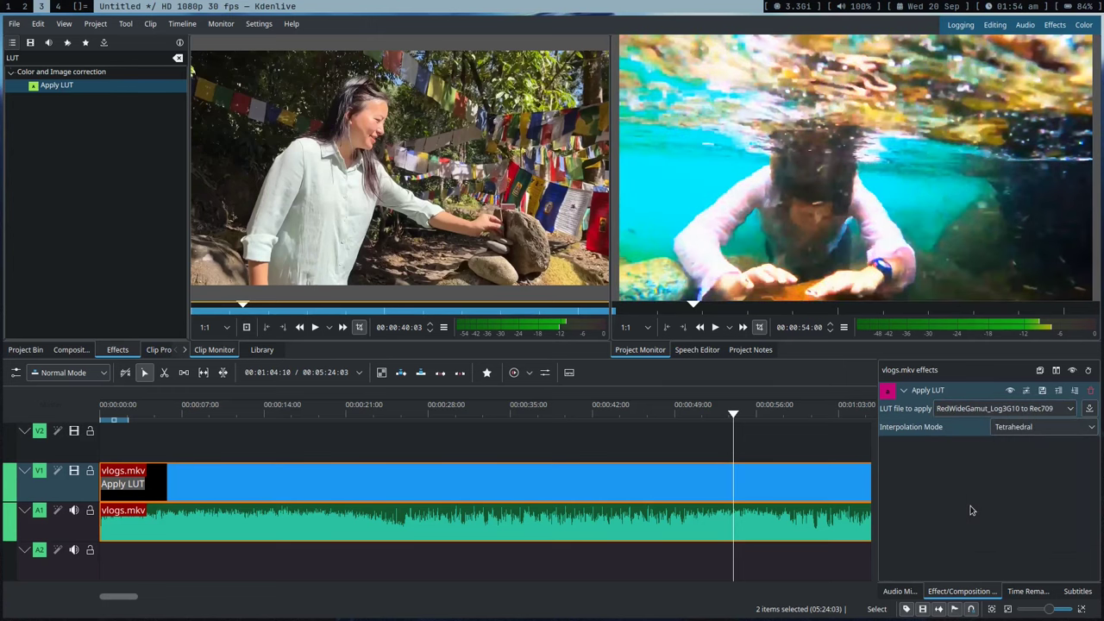
pyautogui.press('Up')
pyautogui.press('Up')
pyautogui.press('Up')
pyautogui.press('Up')
pyautogui.press('Up')
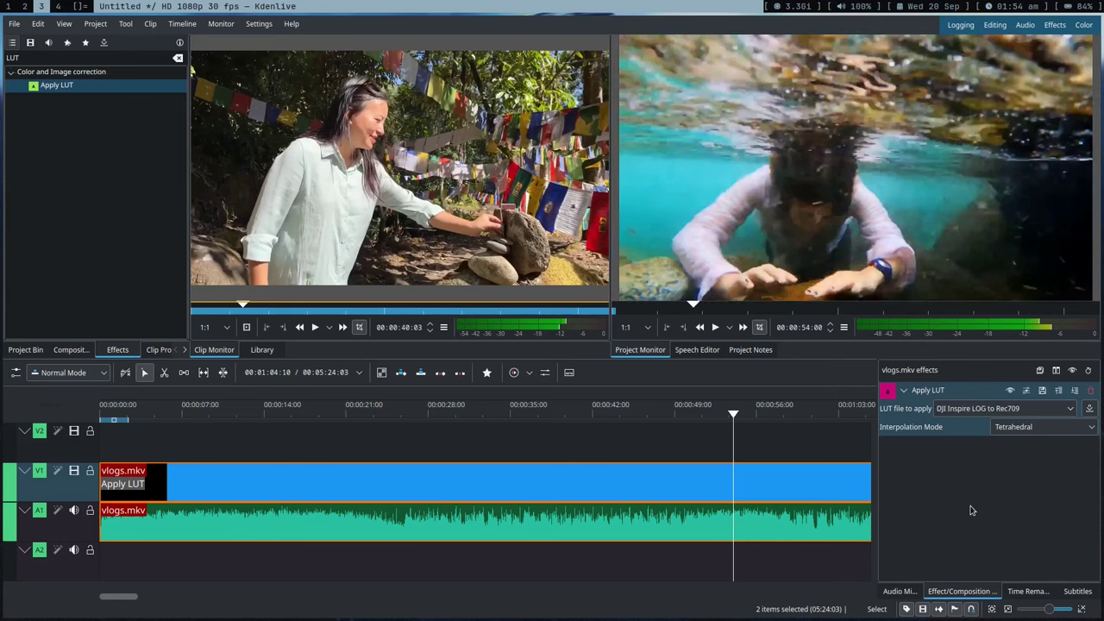
pyautogui.press('Up')
pyautogui.press('Up')
pyautogui.press('Up')
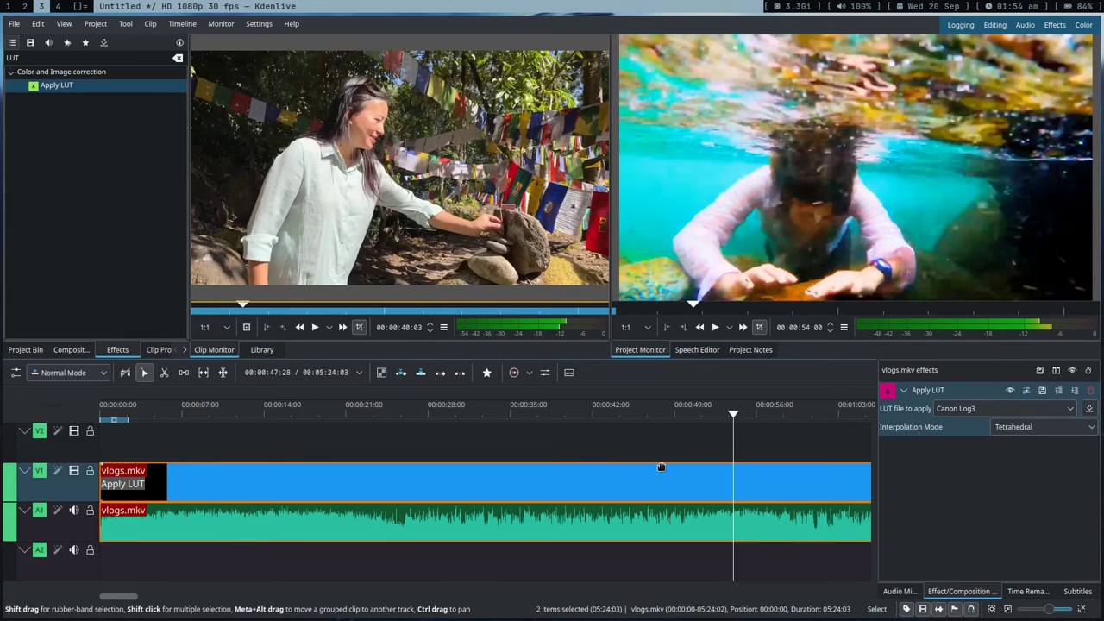
# Step: Move the playhead to 00:00:27:16, reselect vlogs.mkv and apply the Sony SLog3 Cine LUT
pyautogui.moveTo(734, 436); pyautogui.dragTo(462, 435)
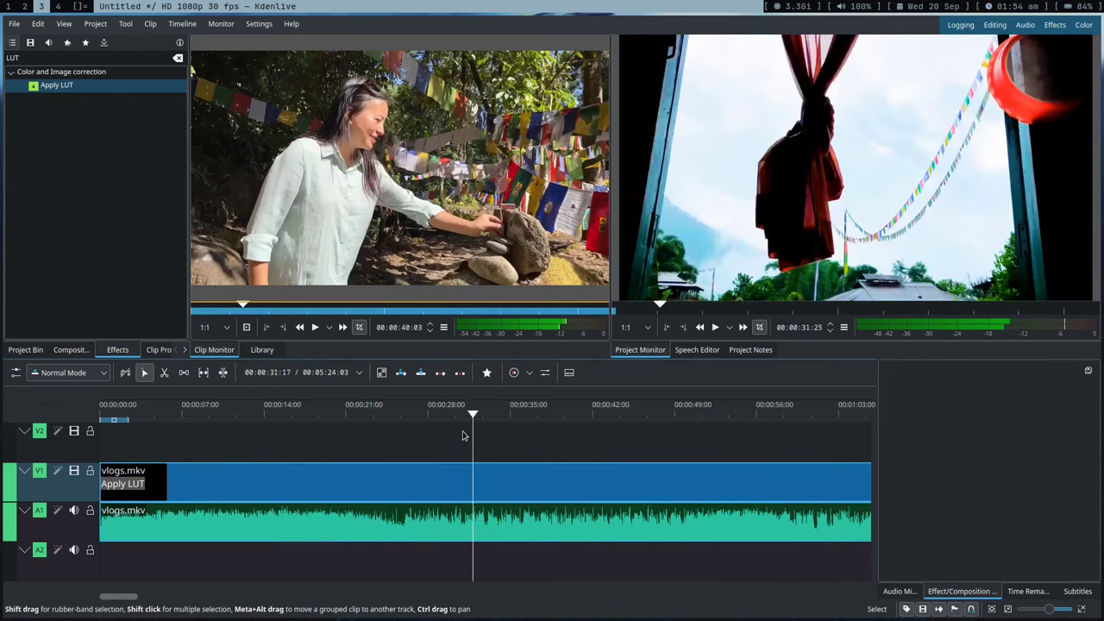
pyautogui.click(654, 478)
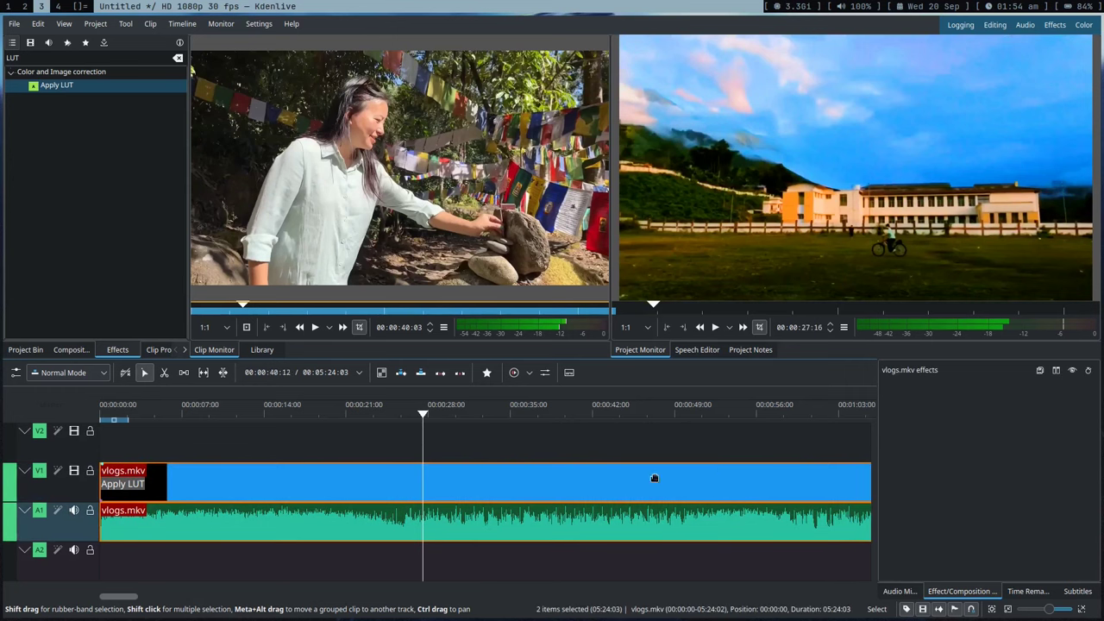
pyautogui.click(1001, 408)
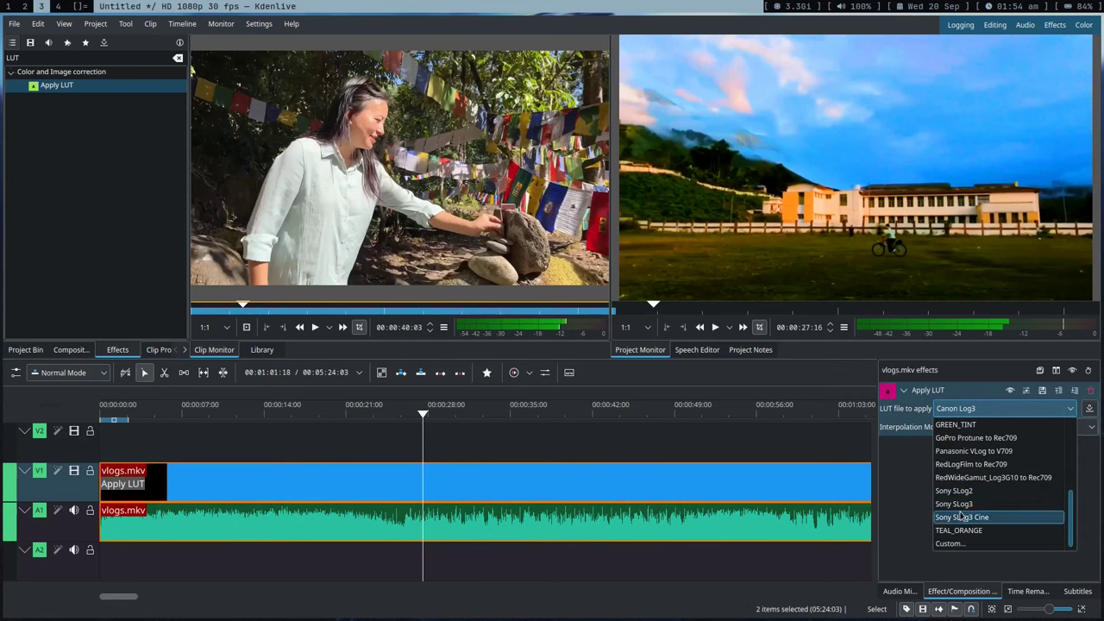
pyautogui.click(962, 516)
# Step: Cycle through RedWideGamut, Cinelike D and Blackmagic 4 looks, ending on Alexa LogC to Rec709
pyautogui.press('Down')
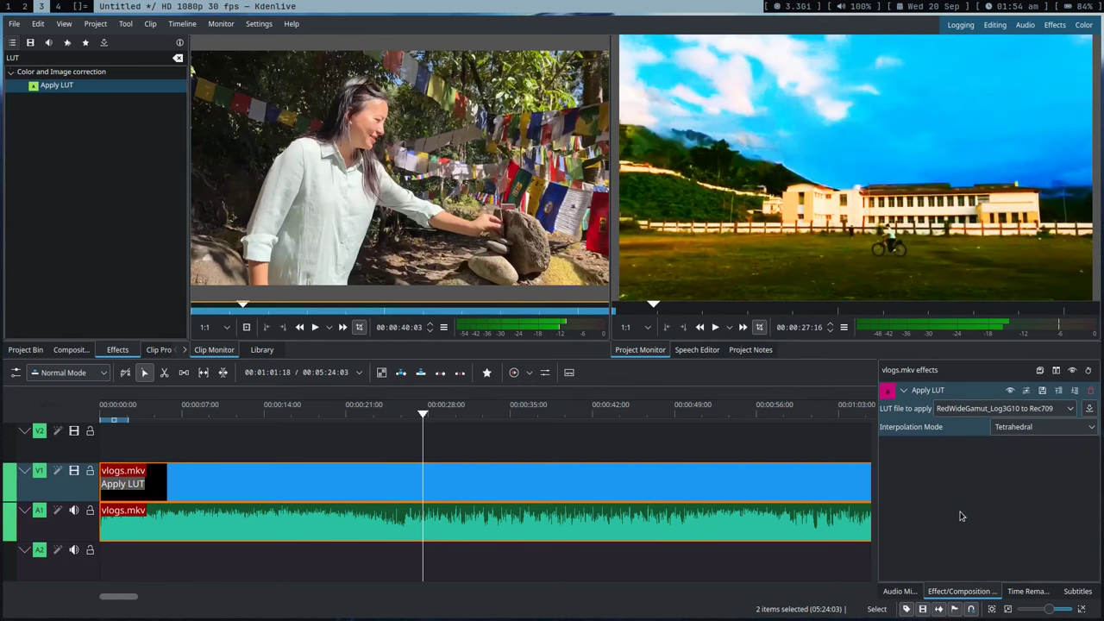
pyautogui.press('Down')
pyautogui.press('Down')
pyautogui.press('Down')
pyautogui.press('Down')
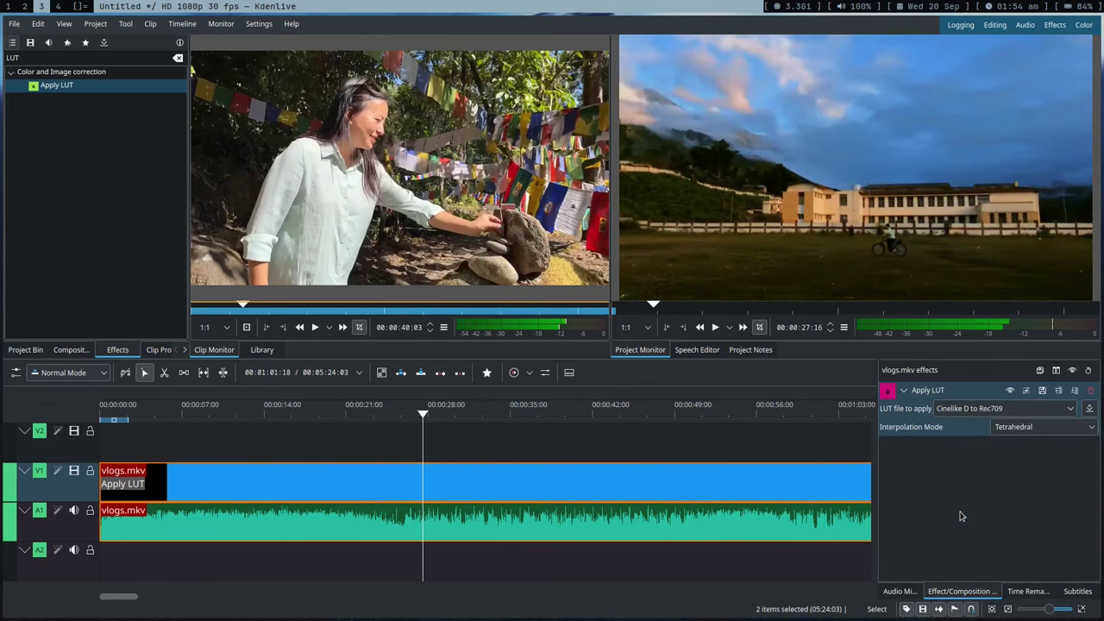
pyautogui.press('Down')
pyautogui.press('Down')
pyautogui.press('Down')
pyautogui.press('Down')
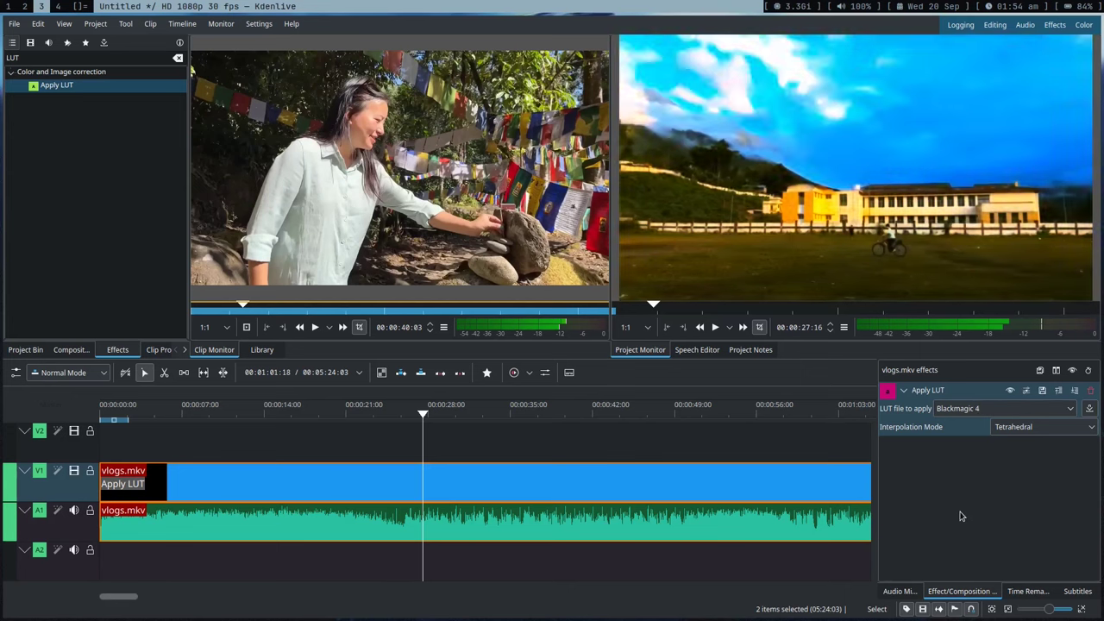
pyautogui.press('Down')
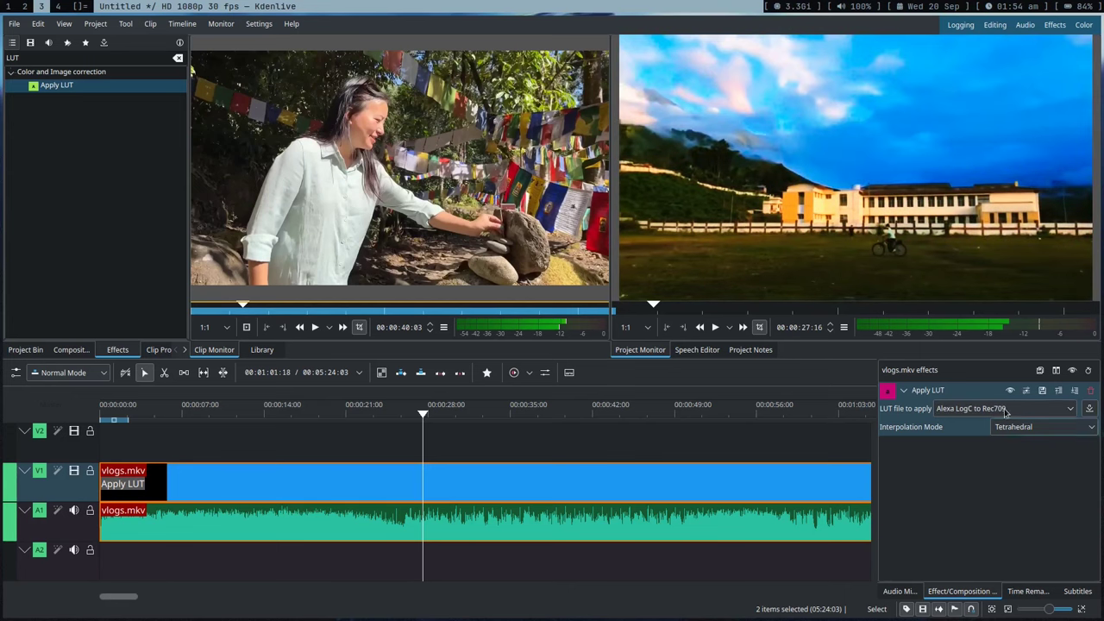
pyautogui.click(1006, 409)
pyautogui.click(1008, 411)
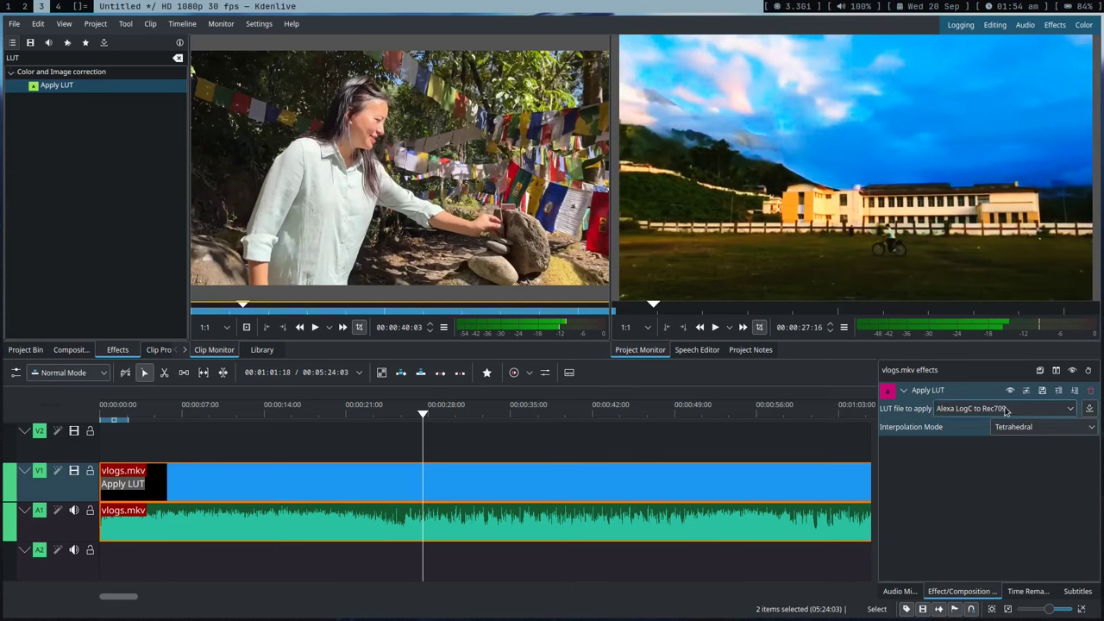
pyautogui.click(954, 411)
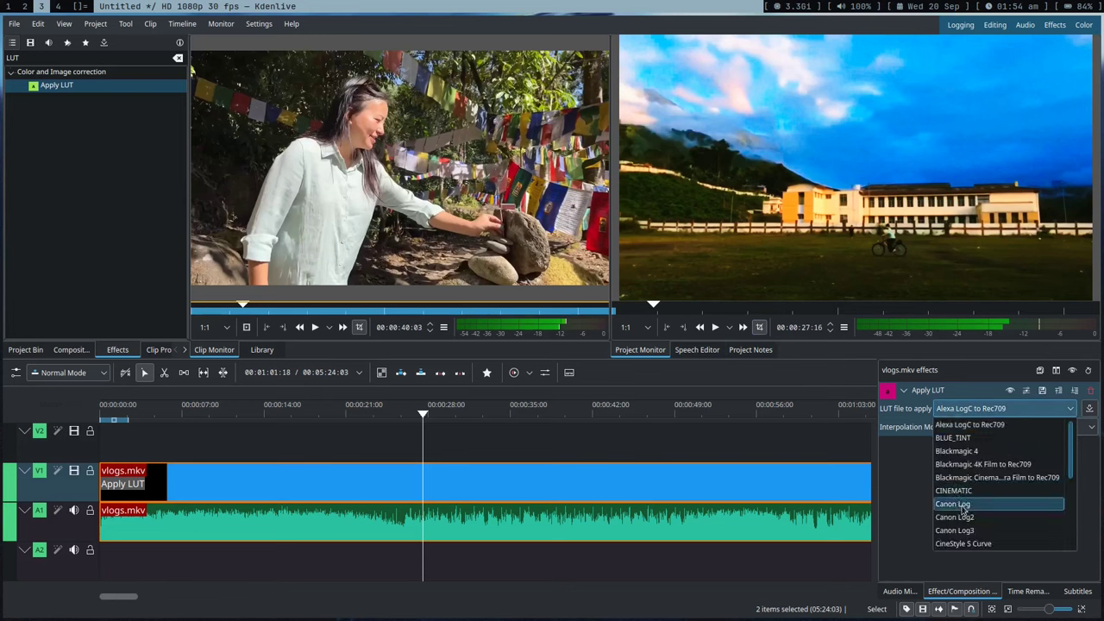
# Step: Browse the Look LUTs, Preston LUTS and Film Emulation folders in the custom LUT file dialog
pyautogui.click(962, 544)
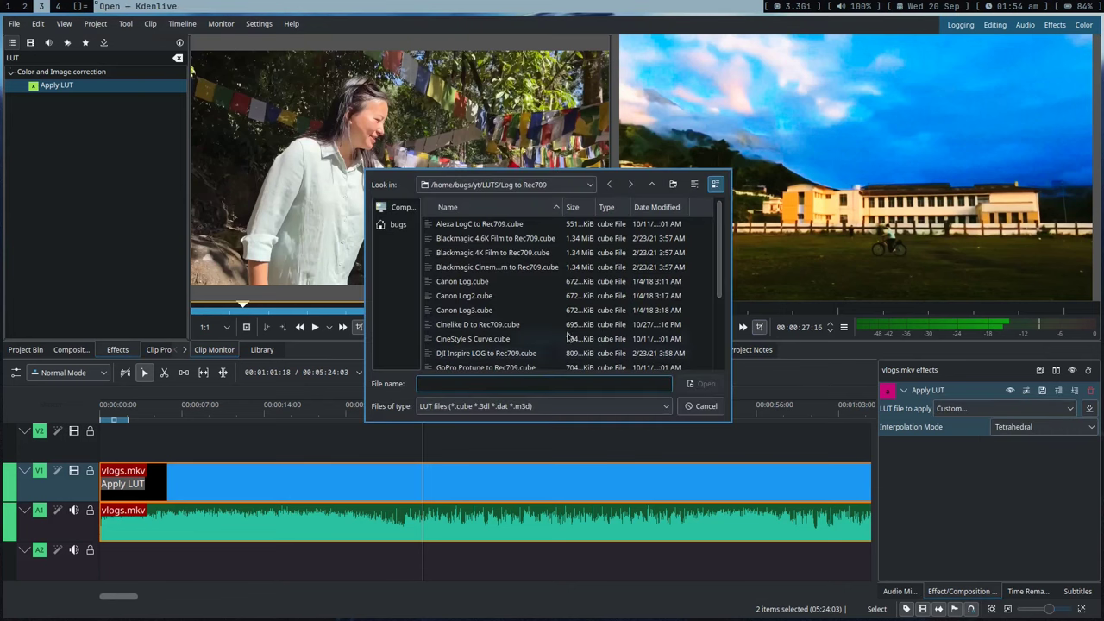
pyautogui.click(651, 184)
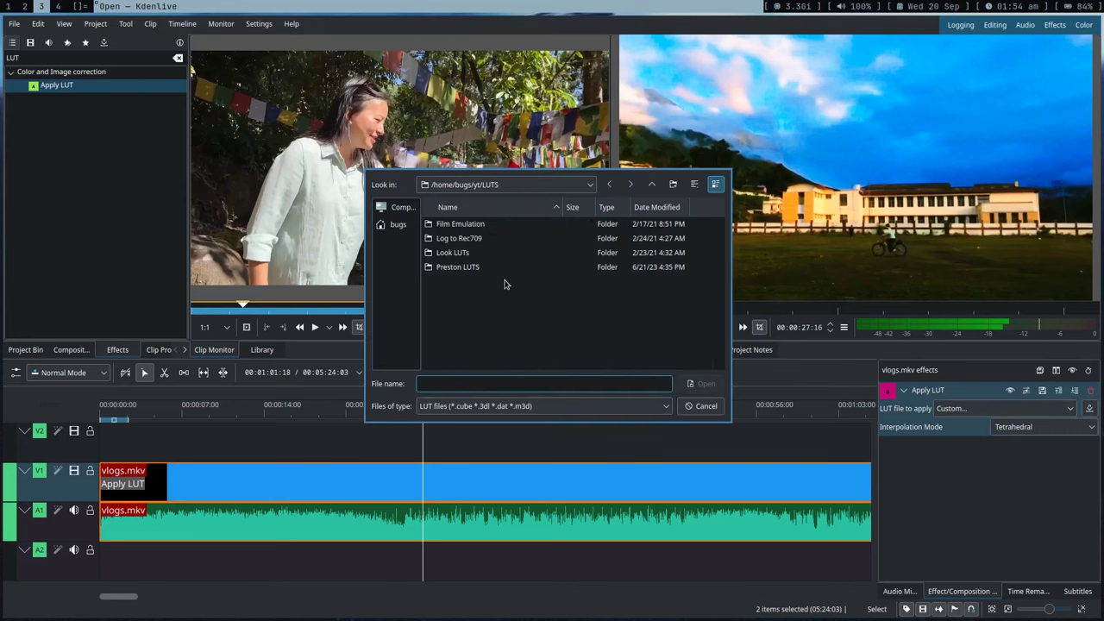
pyautogui.doubleClick(455, 251)
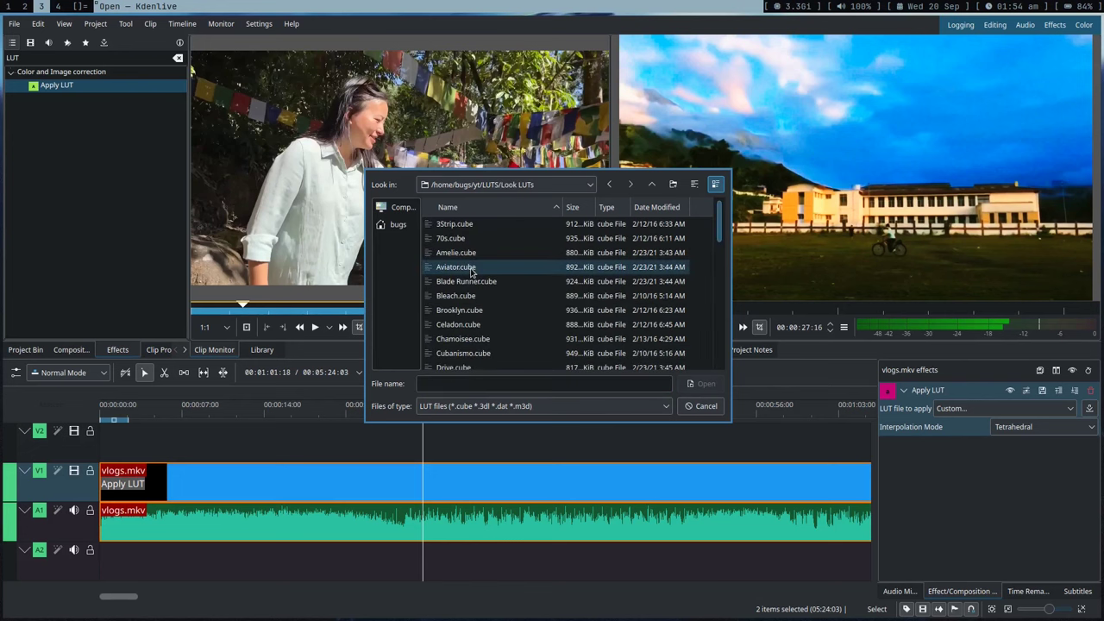
pyautogui.scroll(-9, 466, 267)
pyautogui.scroll(10, 471, 272)
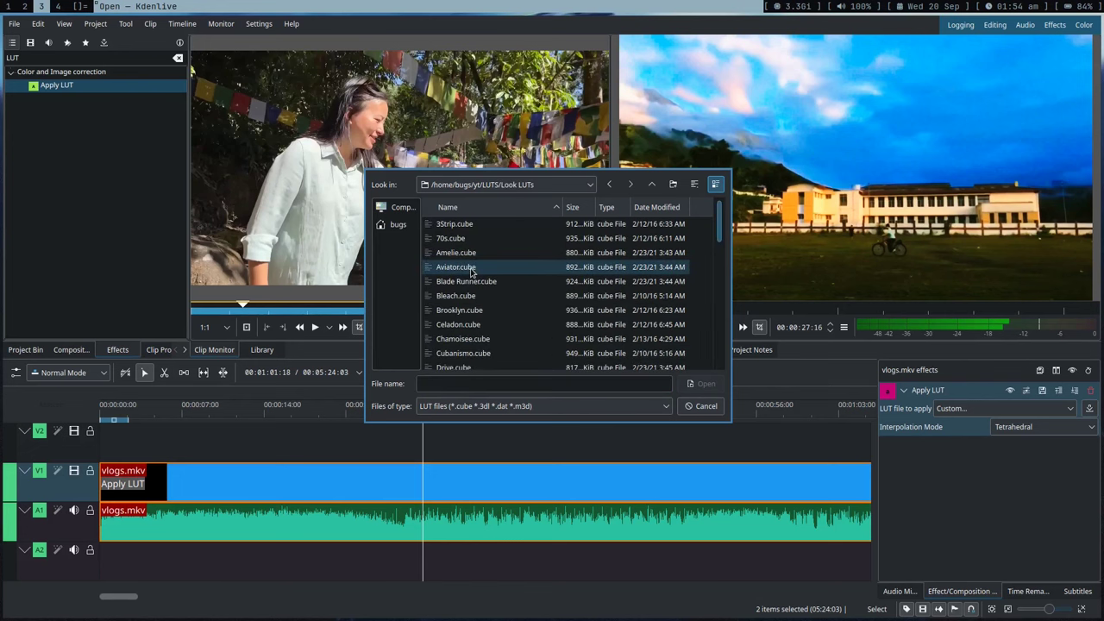
pyautogui.click(651, 183)
pyautogui.doubleClick(494, 269)
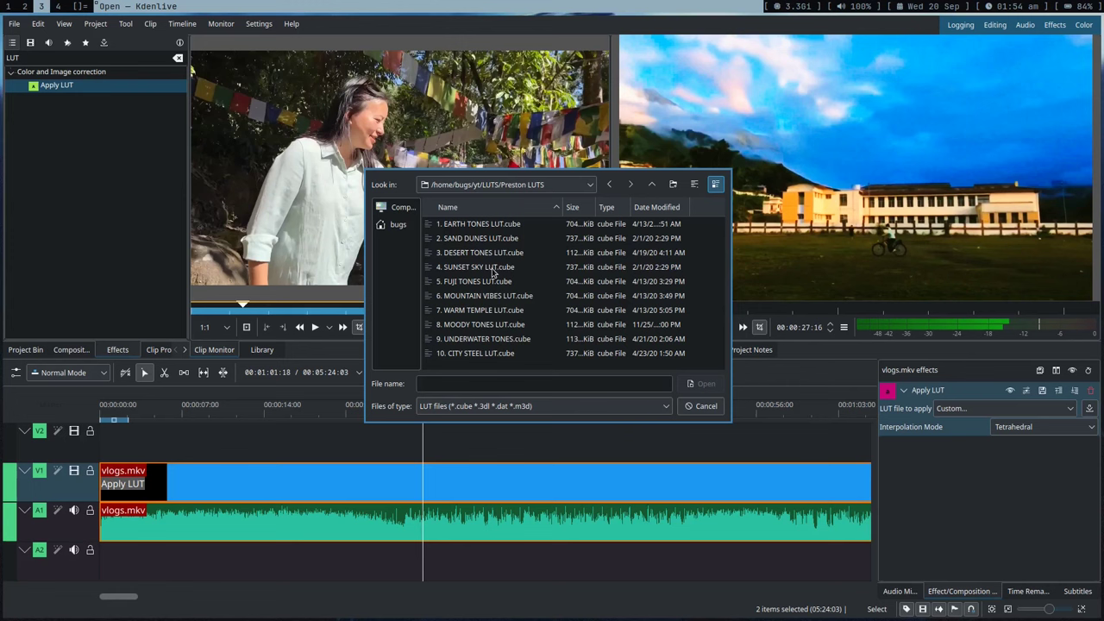
pyautogui.click(651, 184)
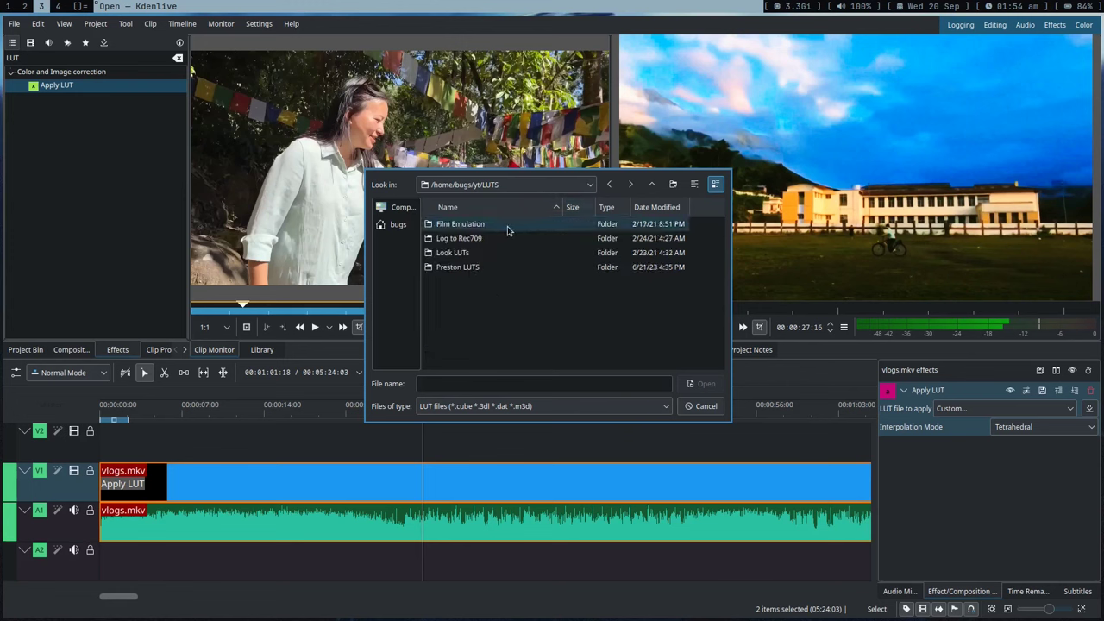
pyautogui.doubleClick(508, 228)
pyautogui.scroll(-5, 484, 276)
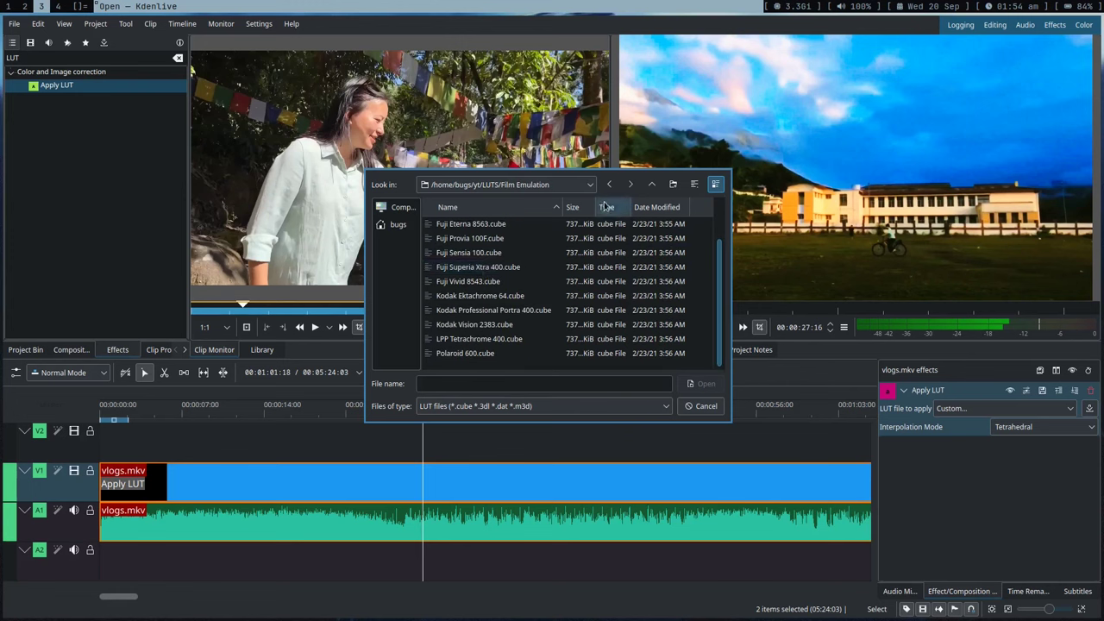
# Step: Open the Log to Rec709 folder and load CineStyle S Curve.cube as the clip's LUT
pyautogui.click(652, 185)
pyautogui.click(470, 239)
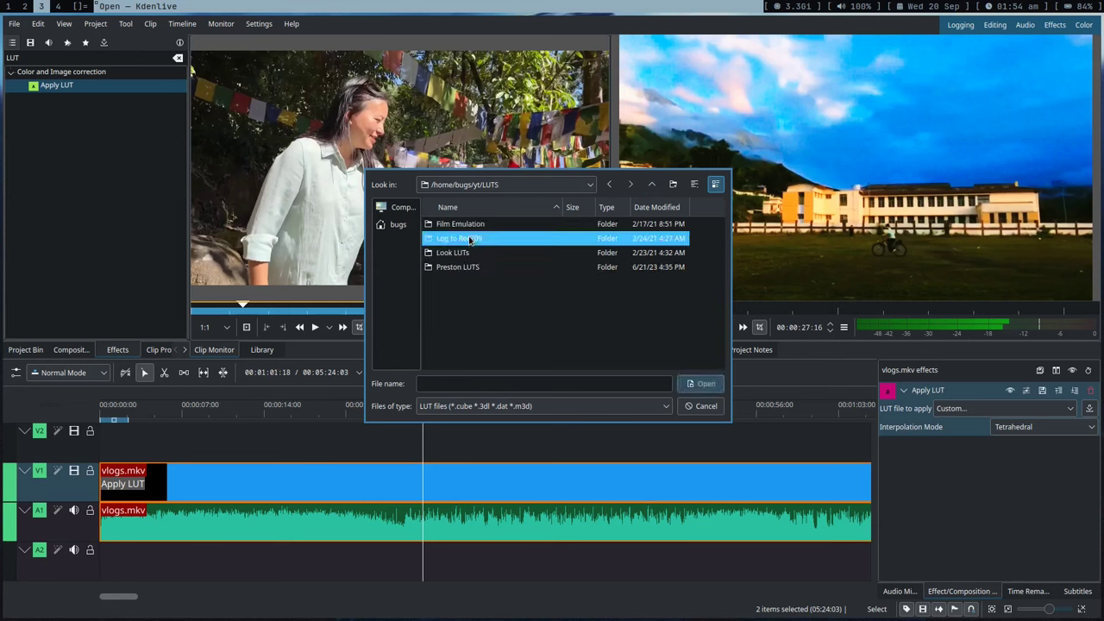
pyautogui.doubleClick(470, 239)
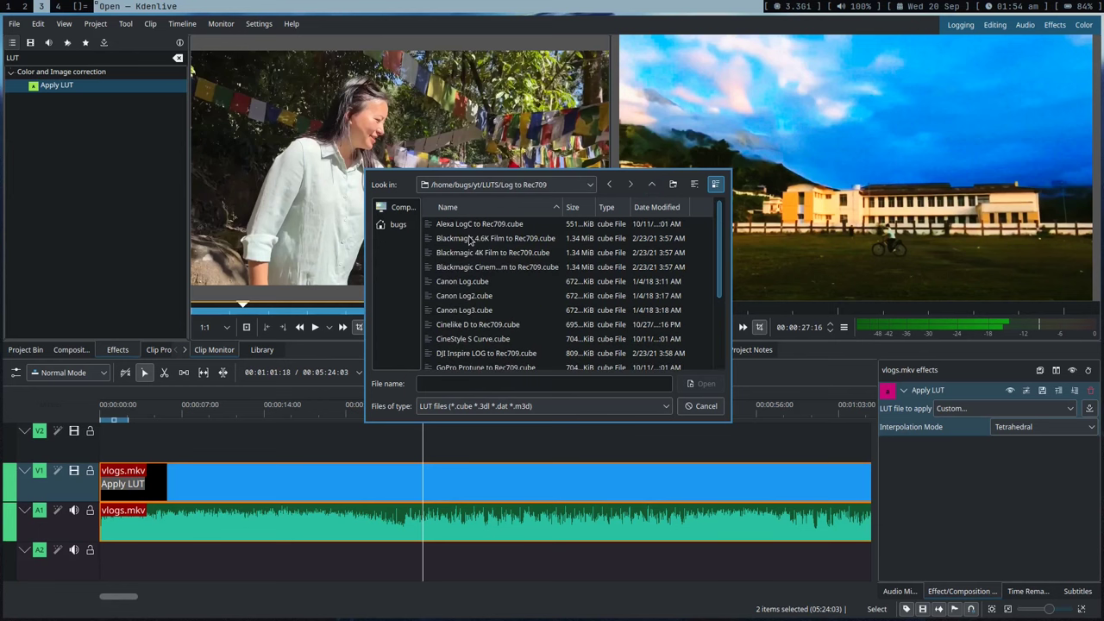
pyautogui.scroll(-3, 472, 259)
pyautogui.scroll(3, 473, 250)
pyautogui.click(472, 242)
pyautogui.scroll(-3, 473, 247)
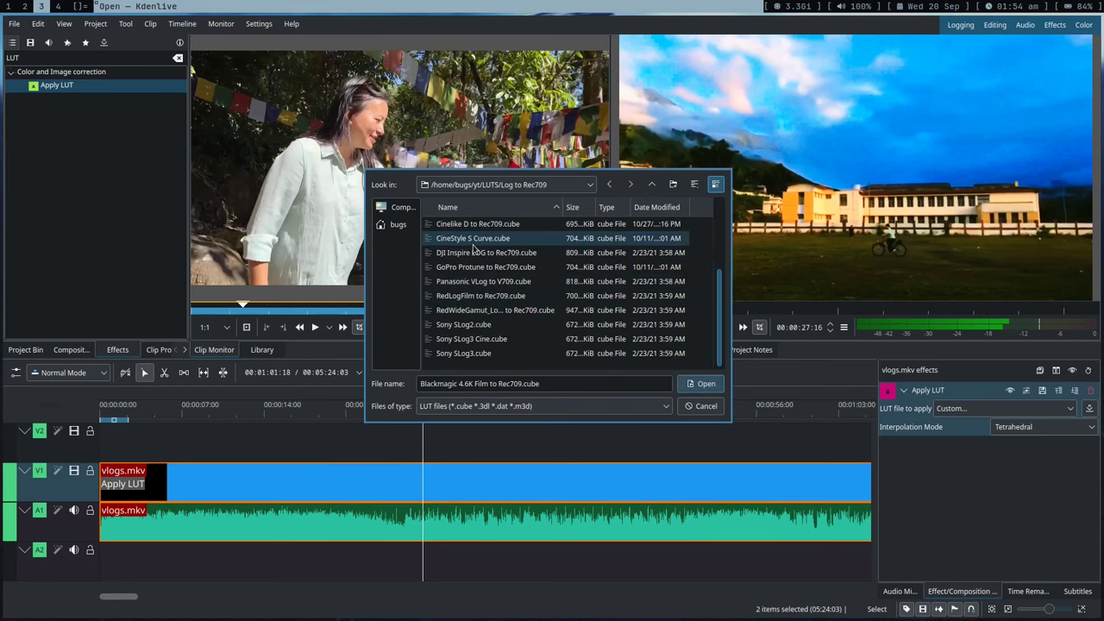
pyautogui.doubleClick(473, 239)
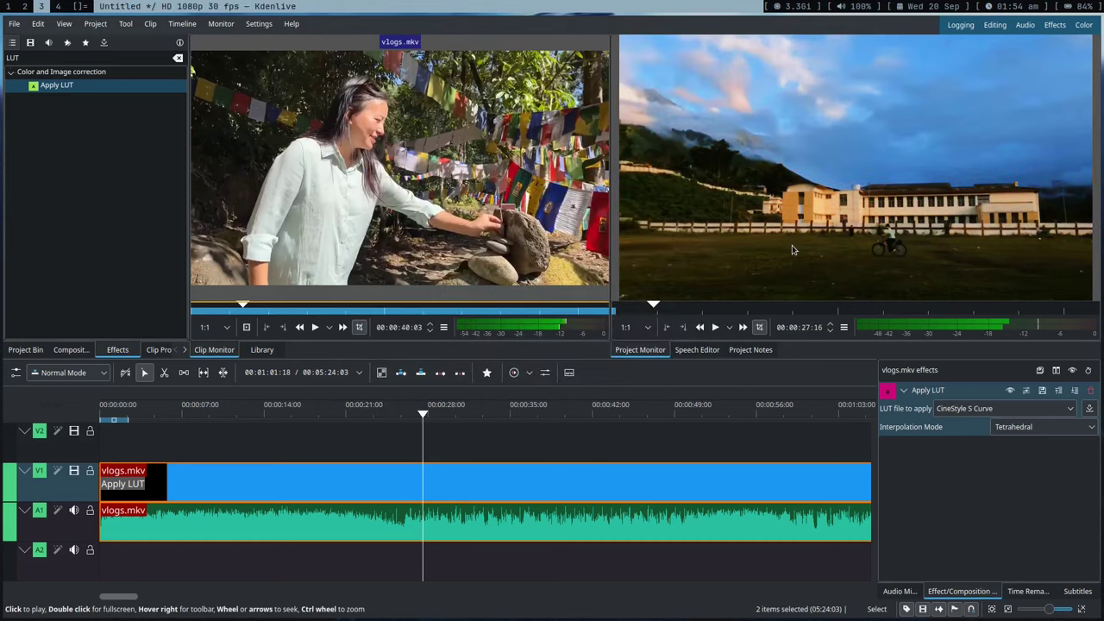
pyautogui.doubleClick(792, 245)
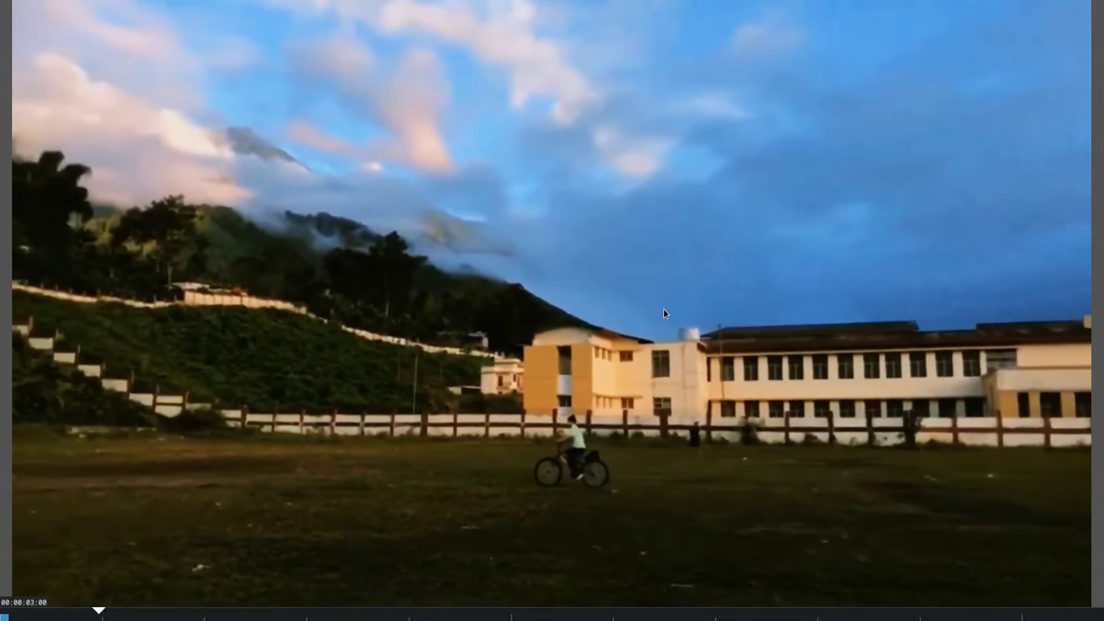
pyautogui.click(252, 614)
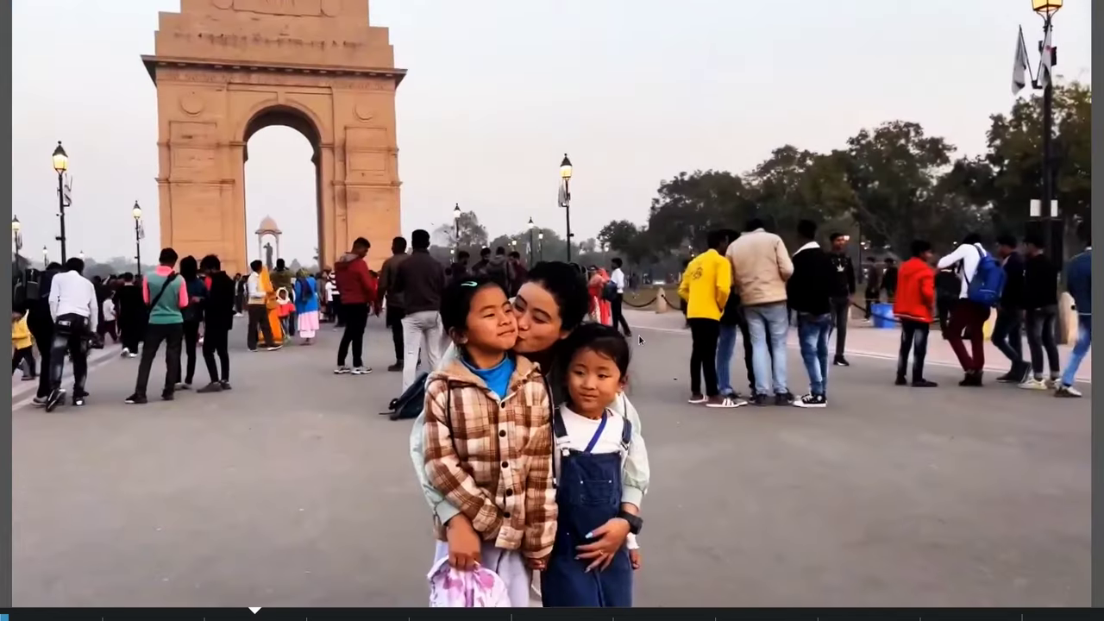
pyautogui.doubleClick(638, 334)
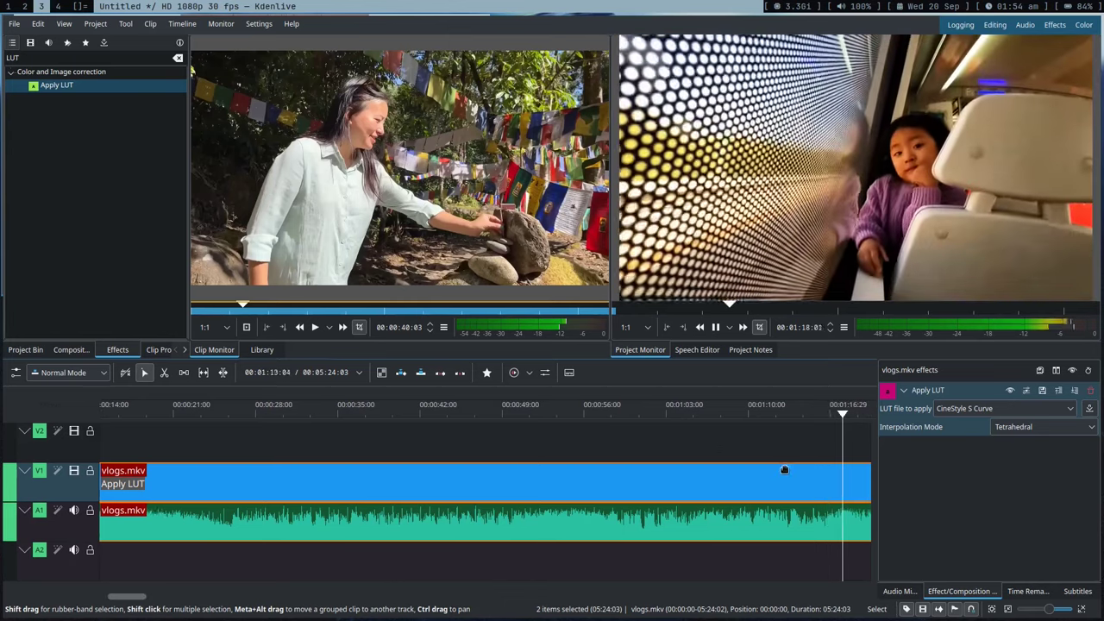
pyautogui.click(615, 429)
pyautogui.press('space')
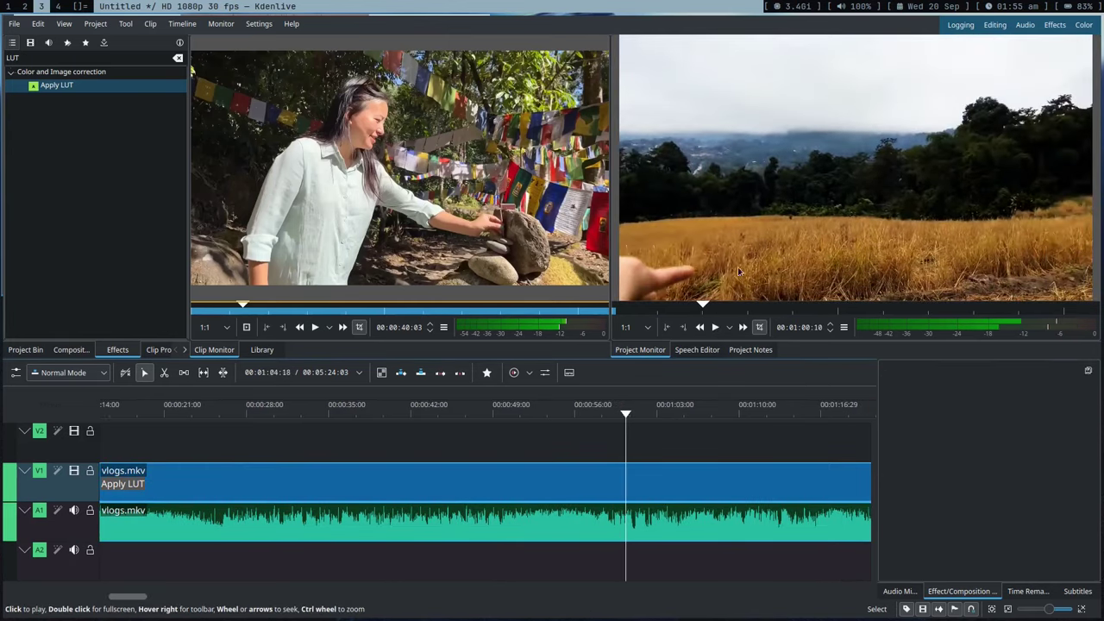
pyautogui.click(415, 429)
pyautogui.click(367, 427)
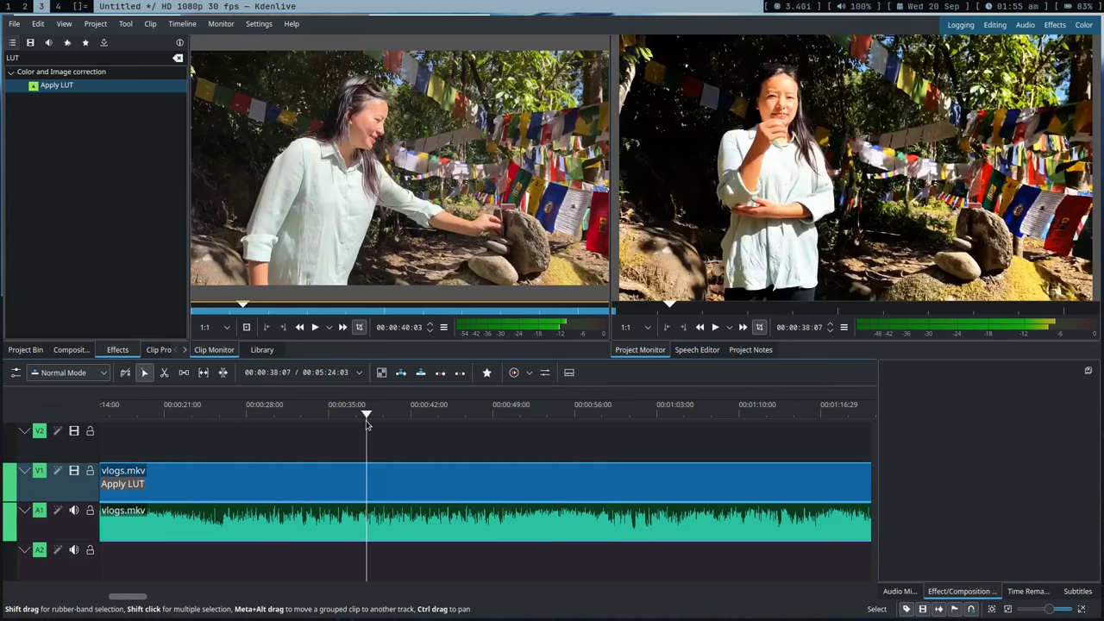
pyautogui.moveTo(283, 422); pyautogui.dragTo(219, 421)
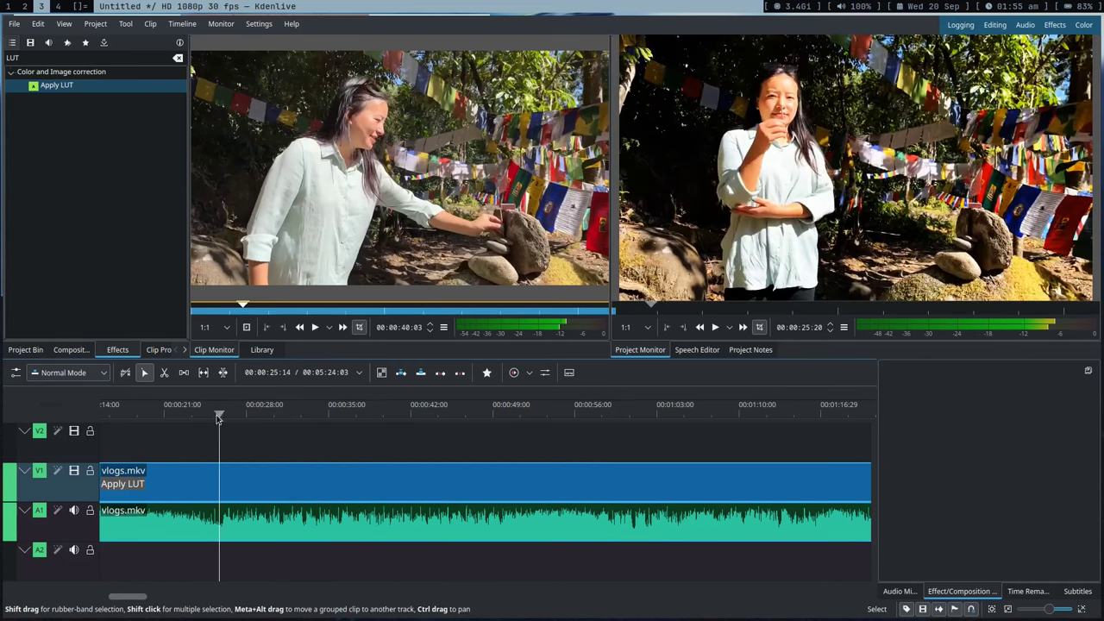
pyautogui.click(713, 328)
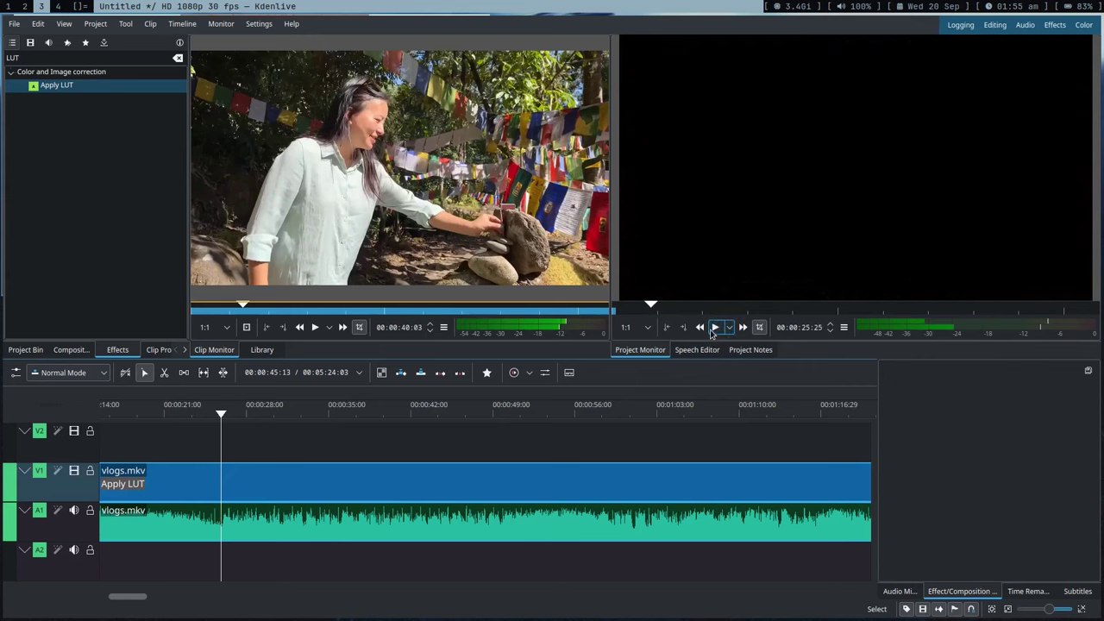
pyautogui.scroll(-1, 608, 435)
pyautogui.scroll(-1, 608, 440)
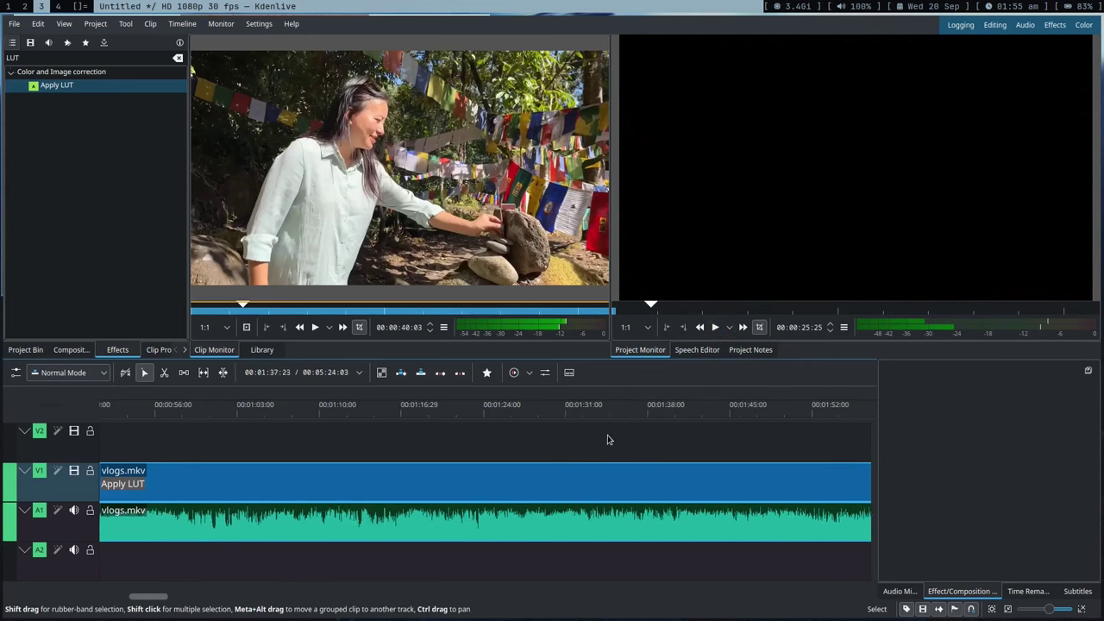
pyautogui.scroll(-2, 607, 440)
pyautogui.scroll(-2, 607, 440)
pyautogui.scroll(-2, 608, 440)
pyautogui.scroll(-3, 607, 440)
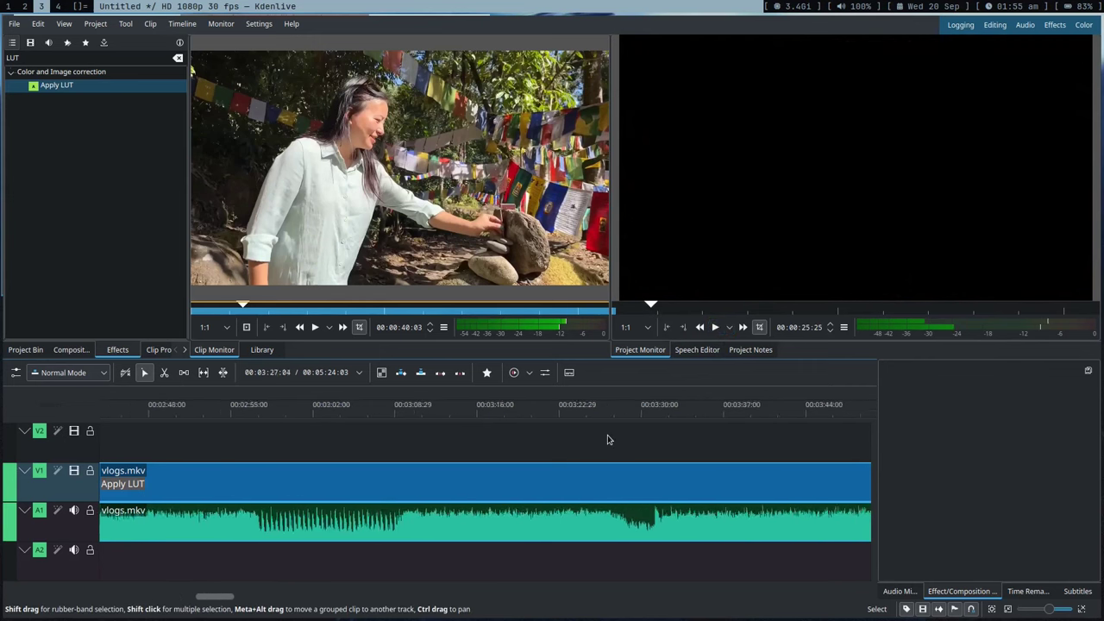
pyautogui.scroll(-3, 608, 440)
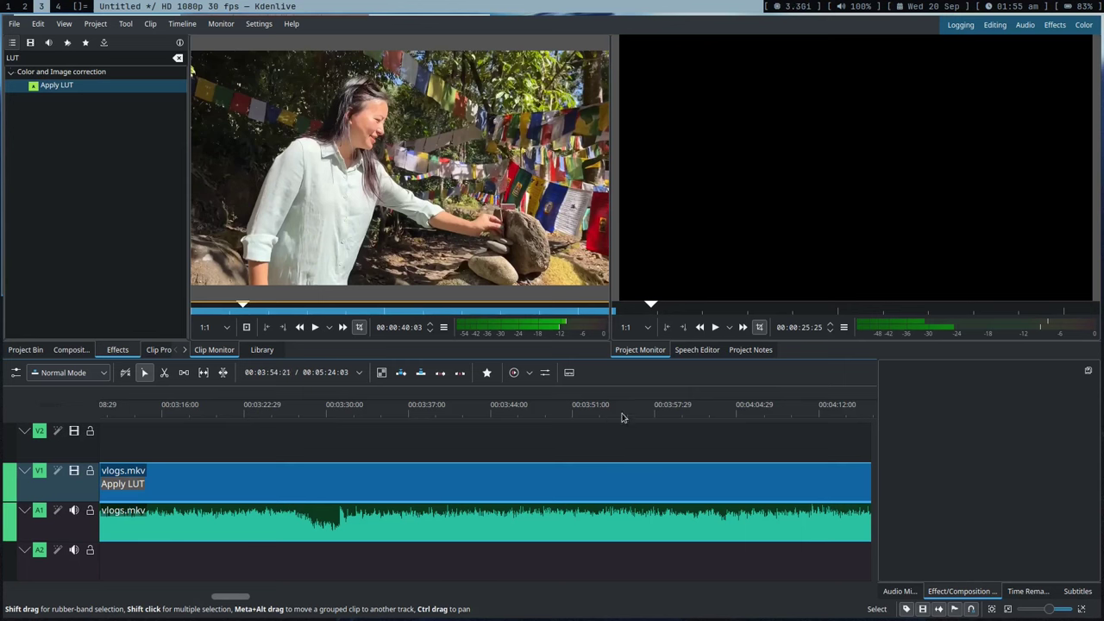
pyautogui.click(631, 416)
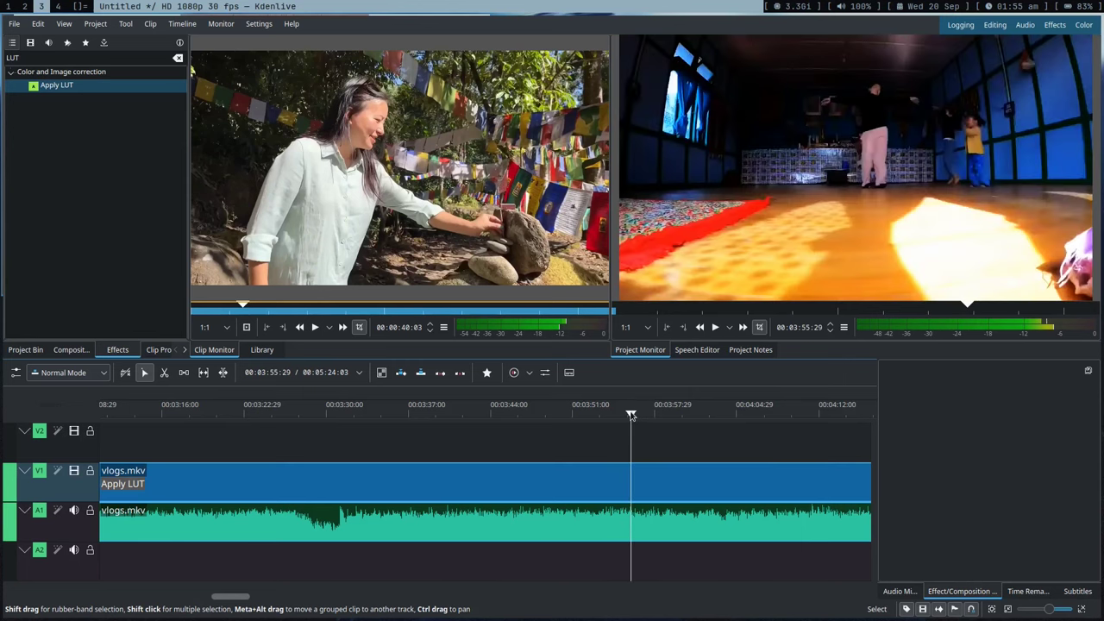
pyautogui.click(658, 416)
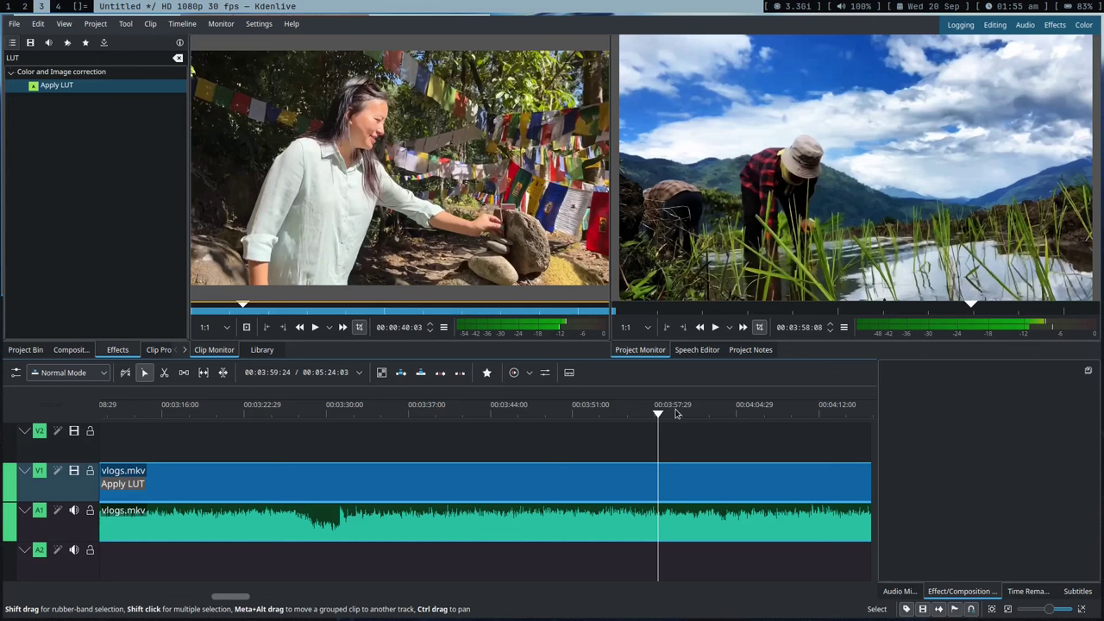
pyautogui.click(670, 417)
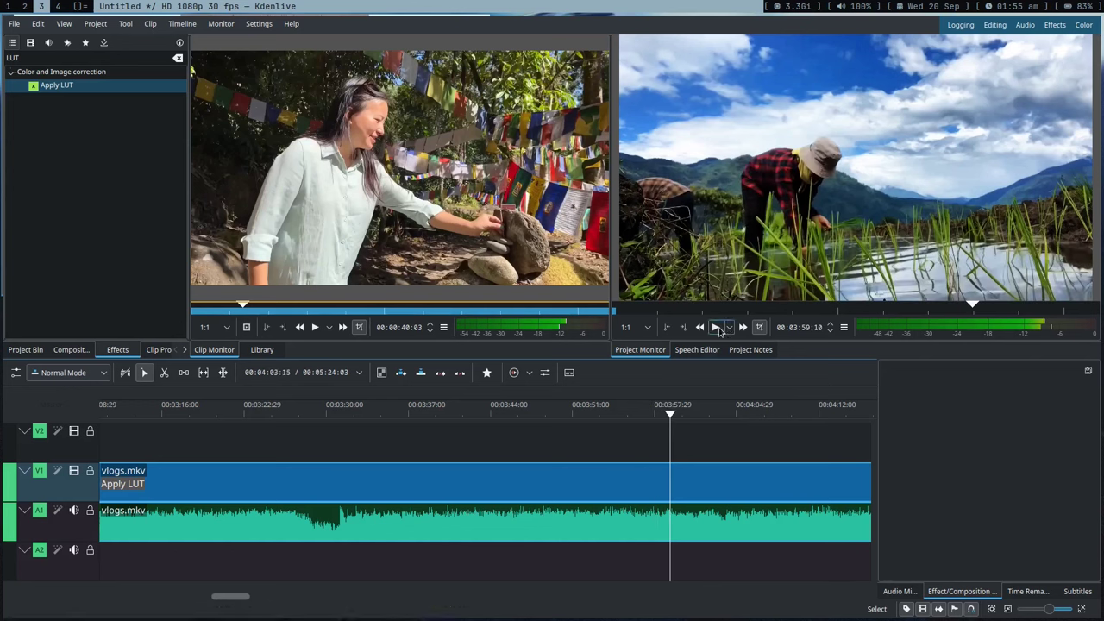
pyautogui.click(717, 328)
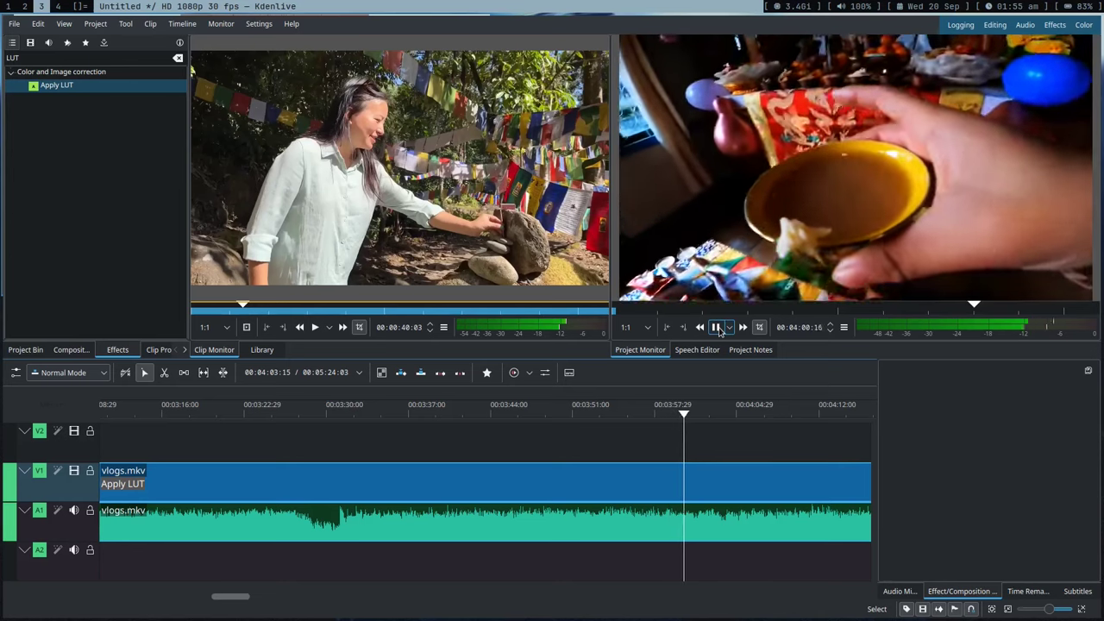
pyautogui.click(718, 328)
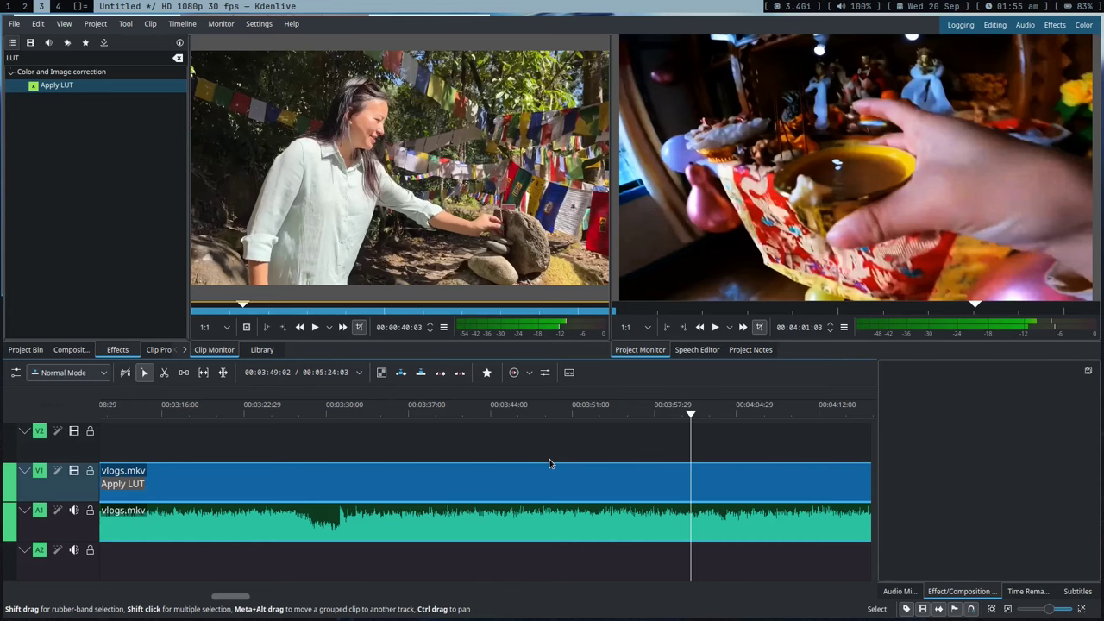
pyautogui.moveTo(718, 429); pyautogui.dragTo(757, 423)
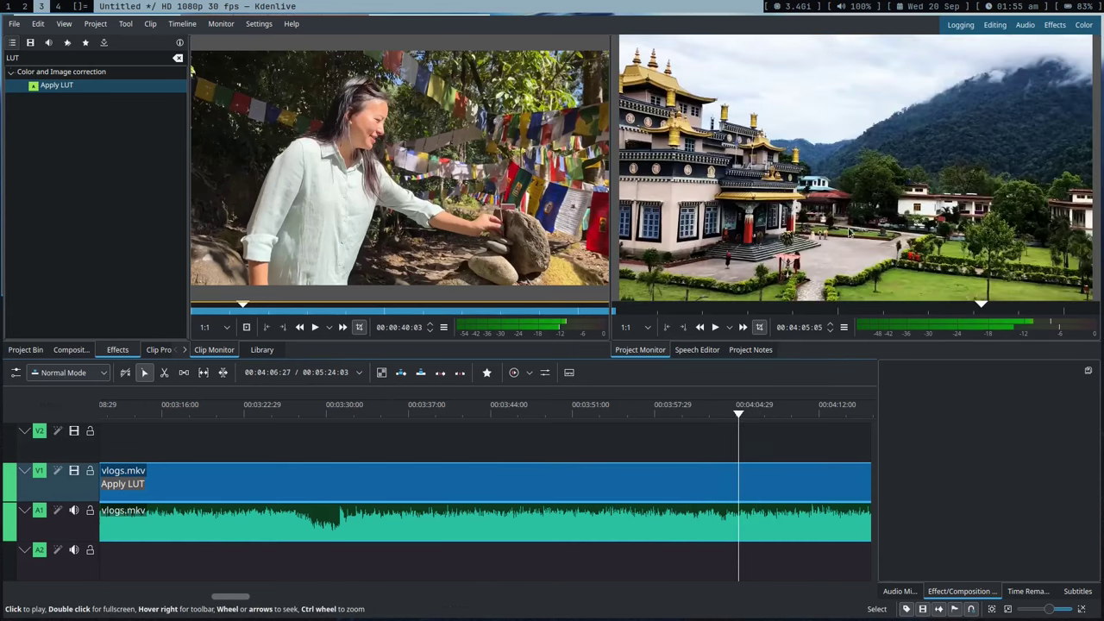
pyautogui.doubleClick(849, 233)
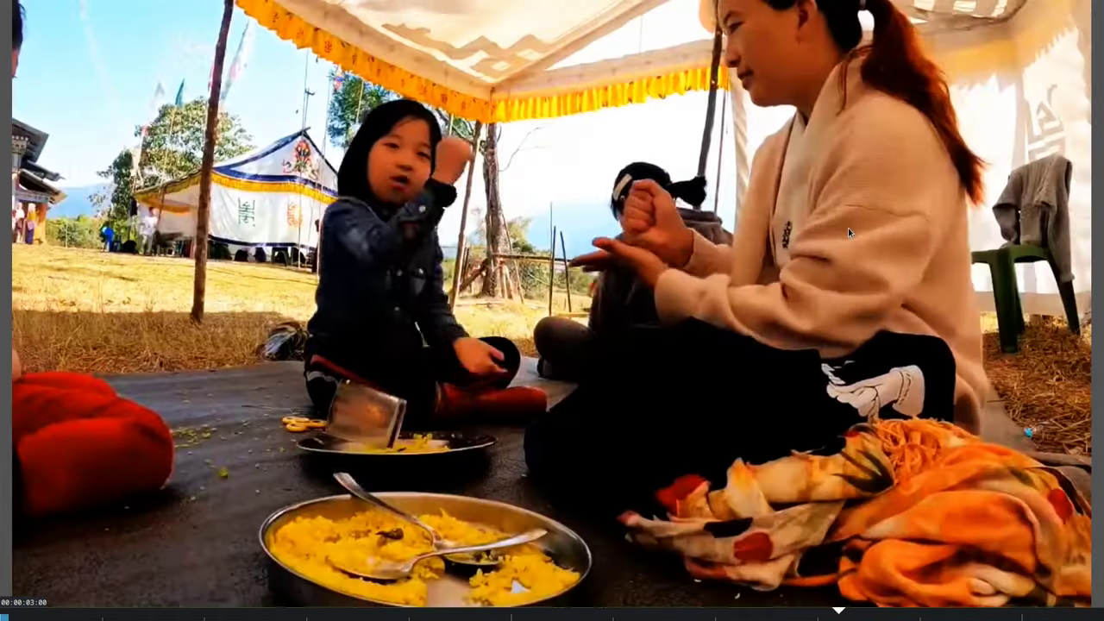
pyautogui.doubleClick(821, 506)
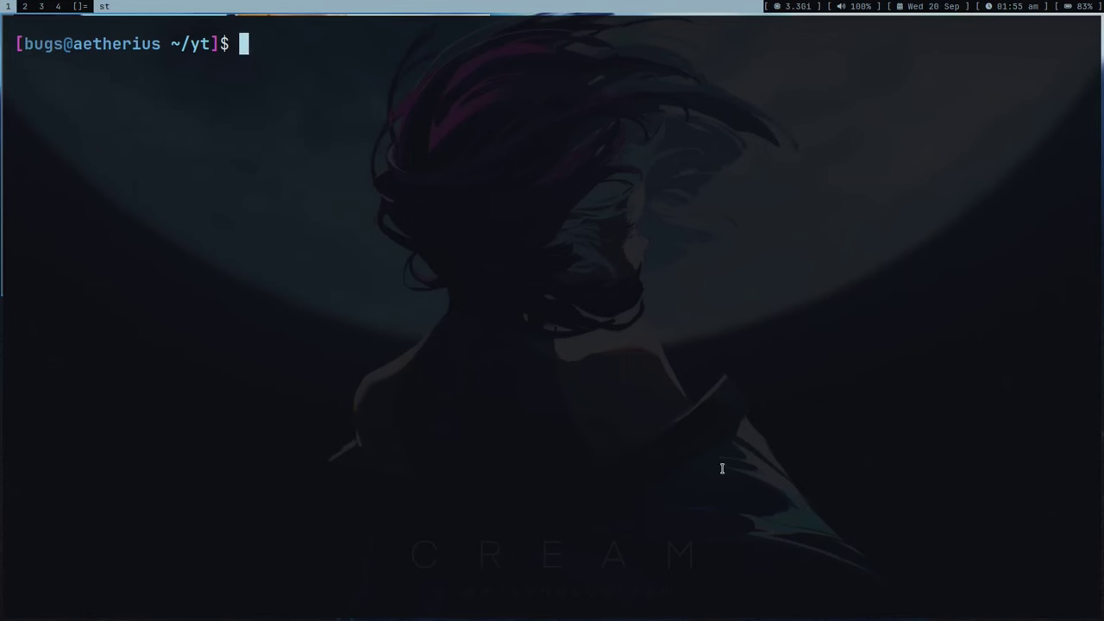
# Step: Run ls to list LUTS, My-LUTS-Collection.zip and vlogs.mkv, then close the terminal with Ctrl+D
pyautogui.write('ls')
pyautogui.press('Return')
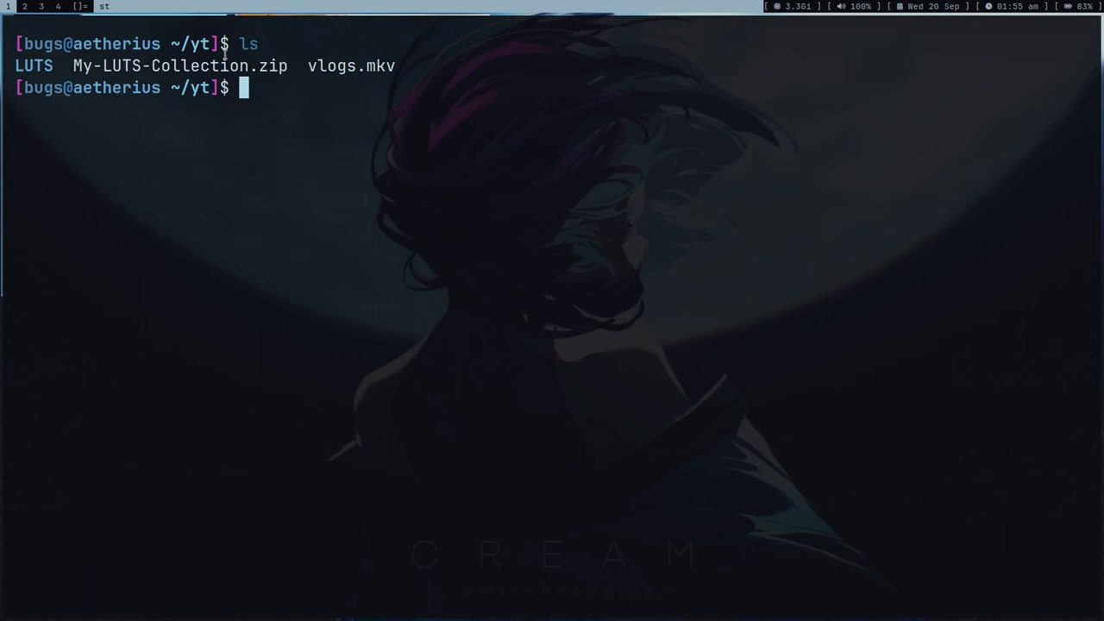
pyautogui.doubleClick(222, 66)
pyautogui.tripleClick(222, 65)
pyautogui.click(222, 66)
pyautogui.hotkey('ctrl', 'd')
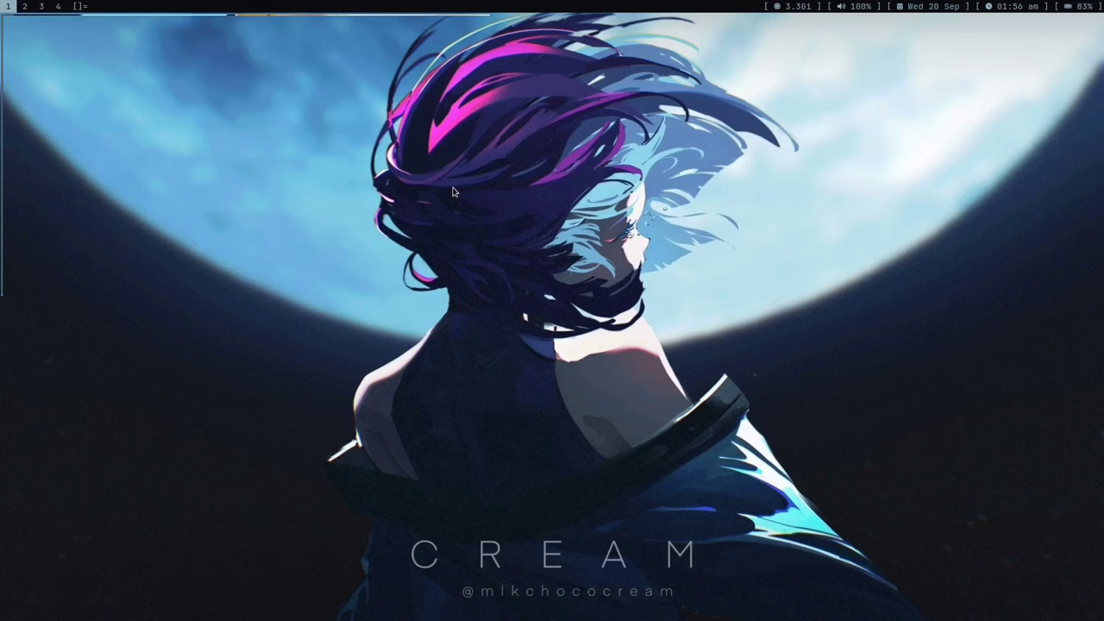
# Step: Launch the 'rec' recording script from dmenu to bring up the Keep/Discard prompt
pyautogui.press('super+p')
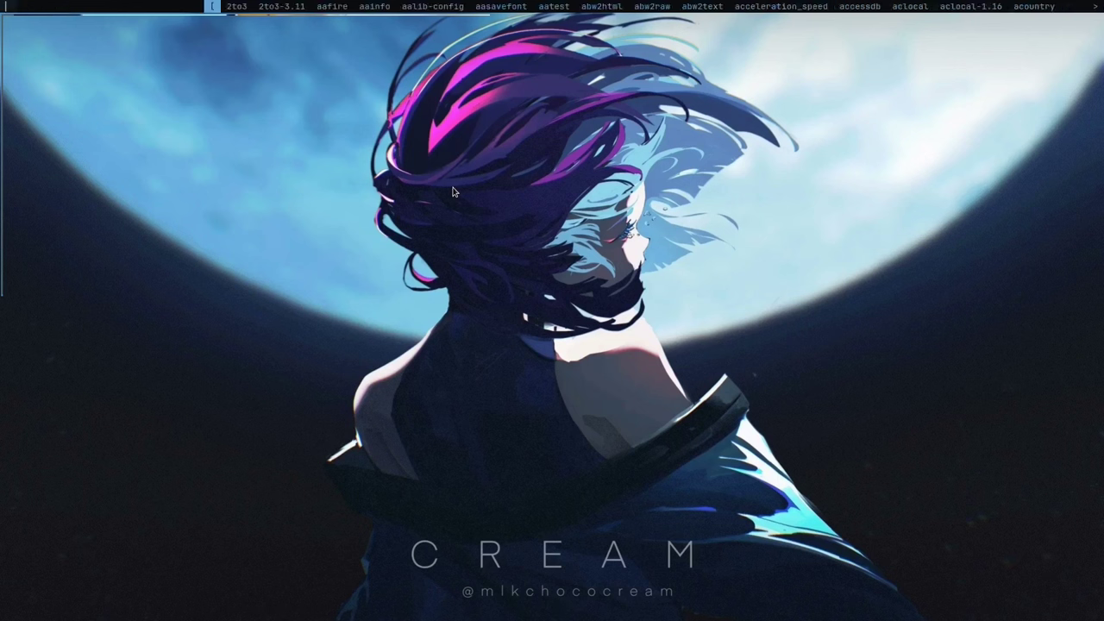
pyautogui.write('rec')
pyautogui.press('Return')
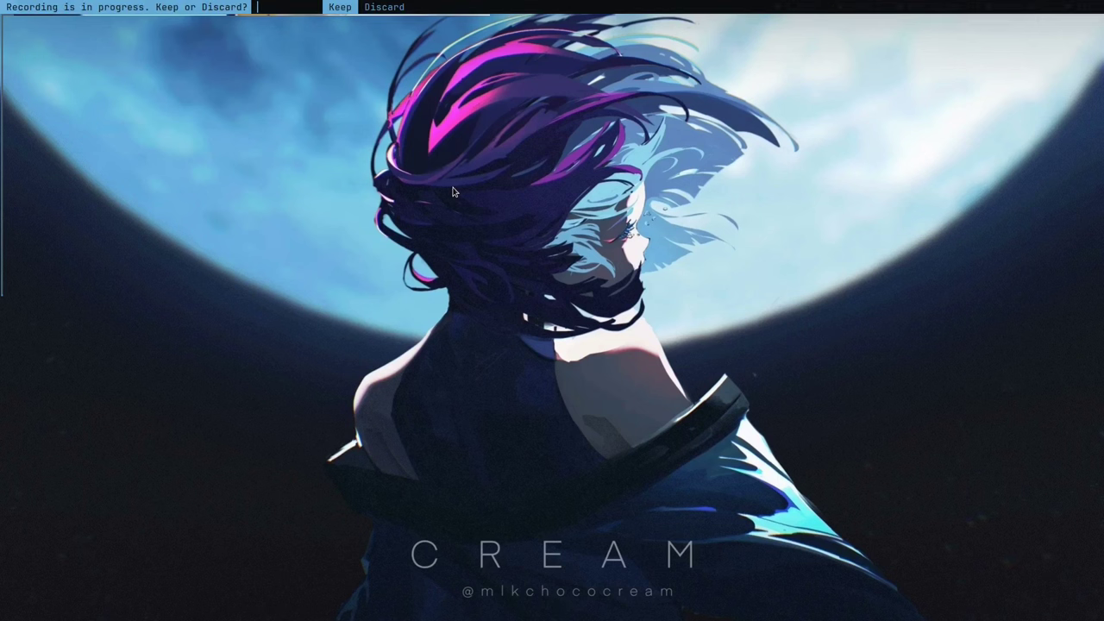